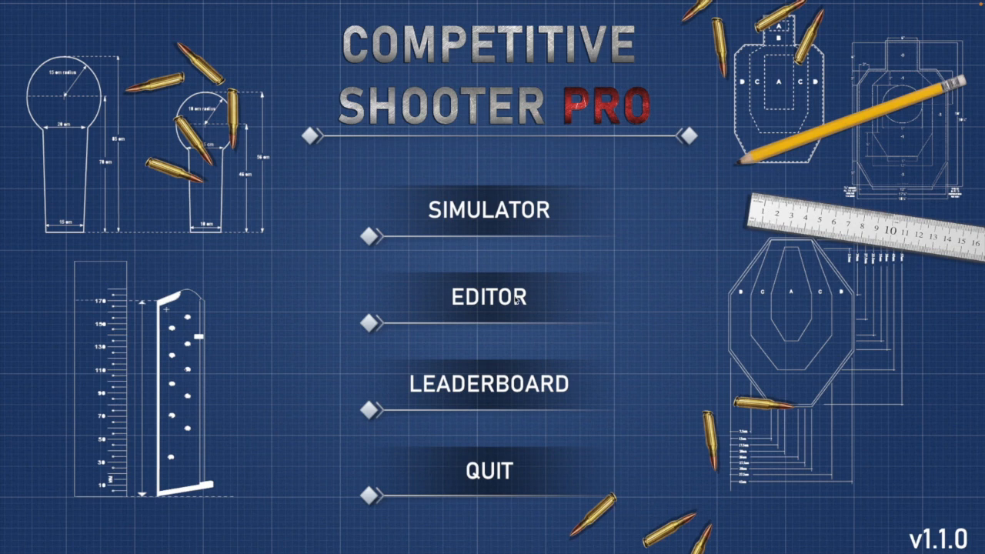
Create a new stage in the editor using the USPSA (Comstock) discipline.
click(517, 299)
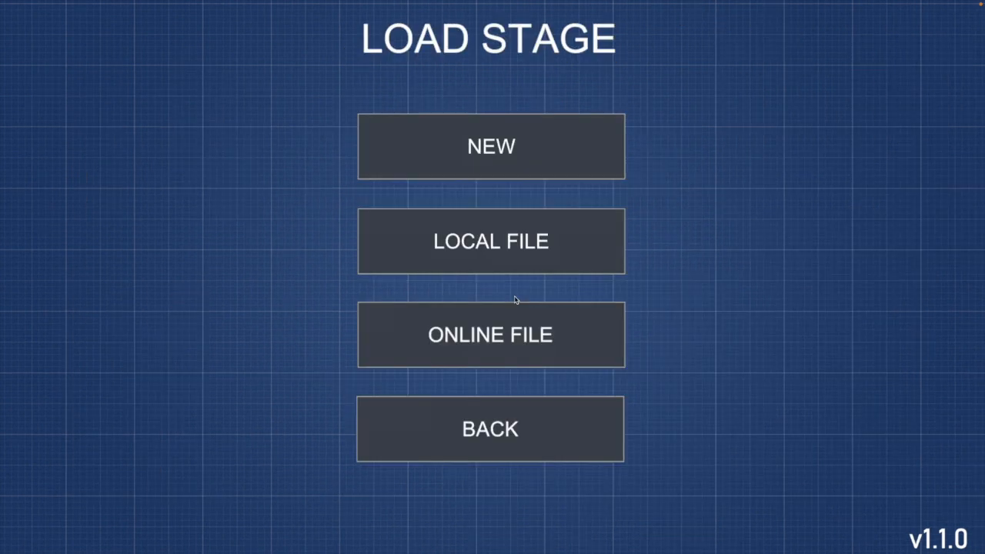
click(492, 160)
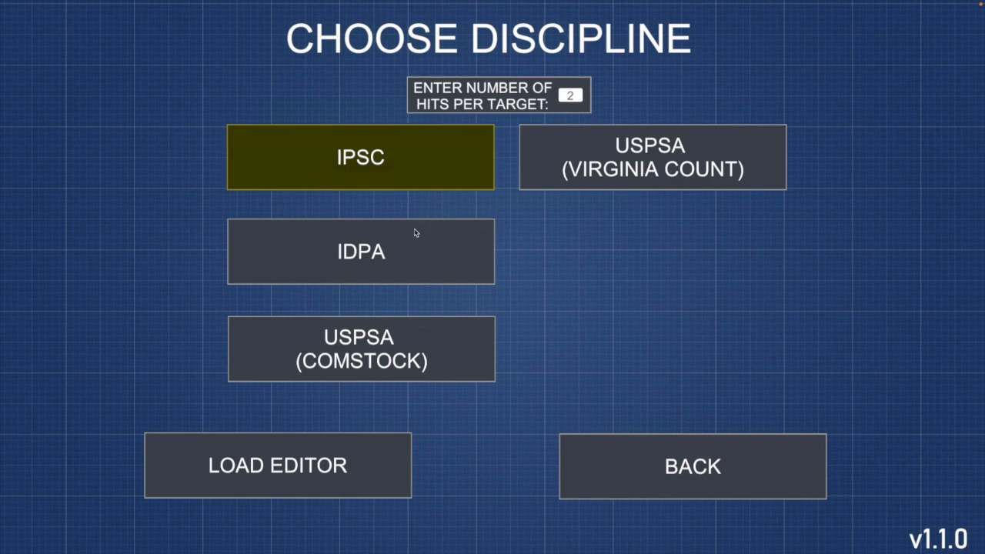
click(370, 342)
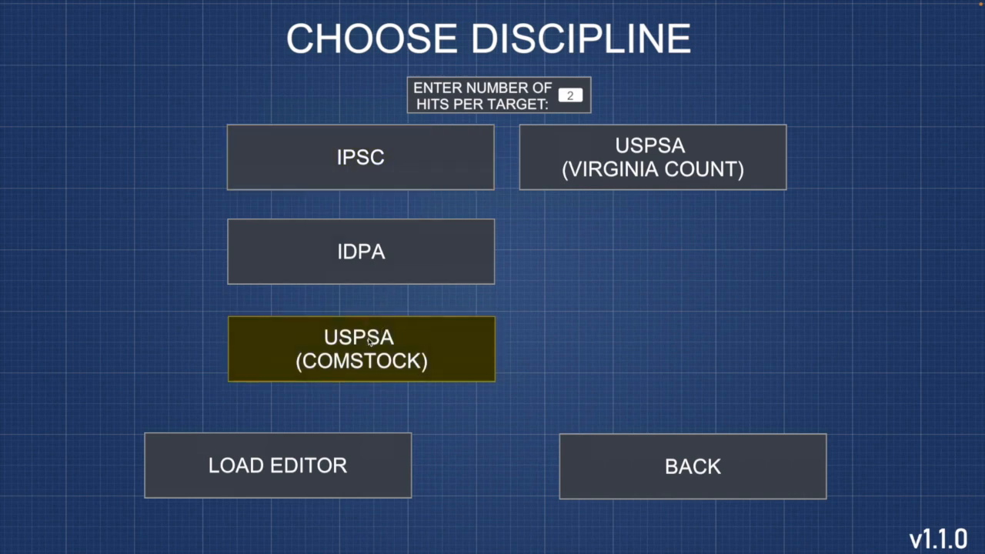
click(279, 465)
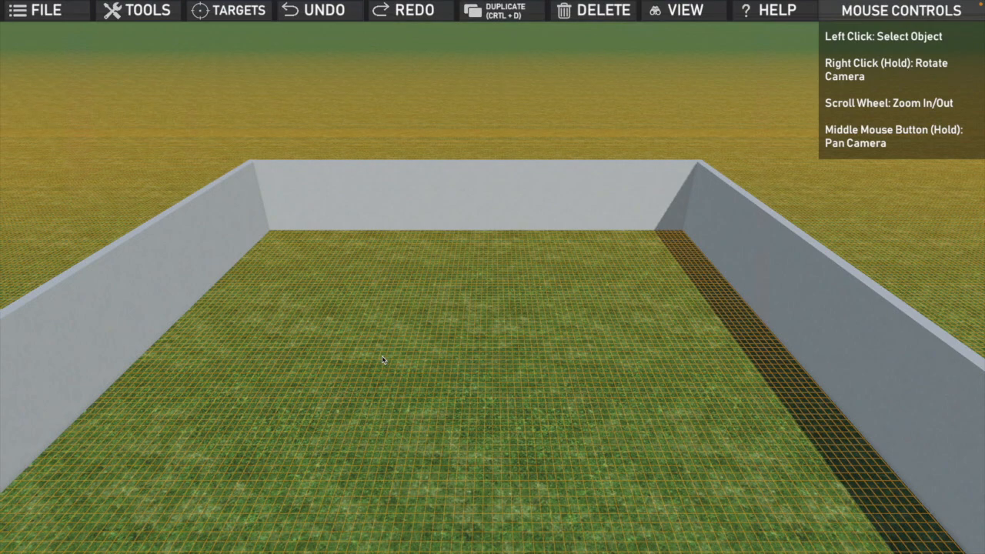
Place a USPSA_5ft target near the stage's back wall and a USPSA_Swing_Target to its left.
click(239, 13)
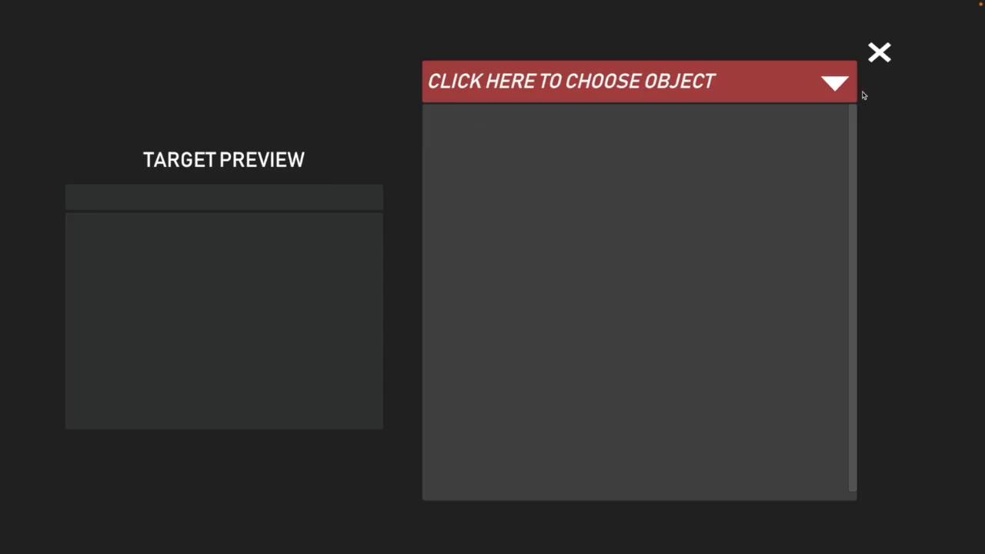
click(826, 88)
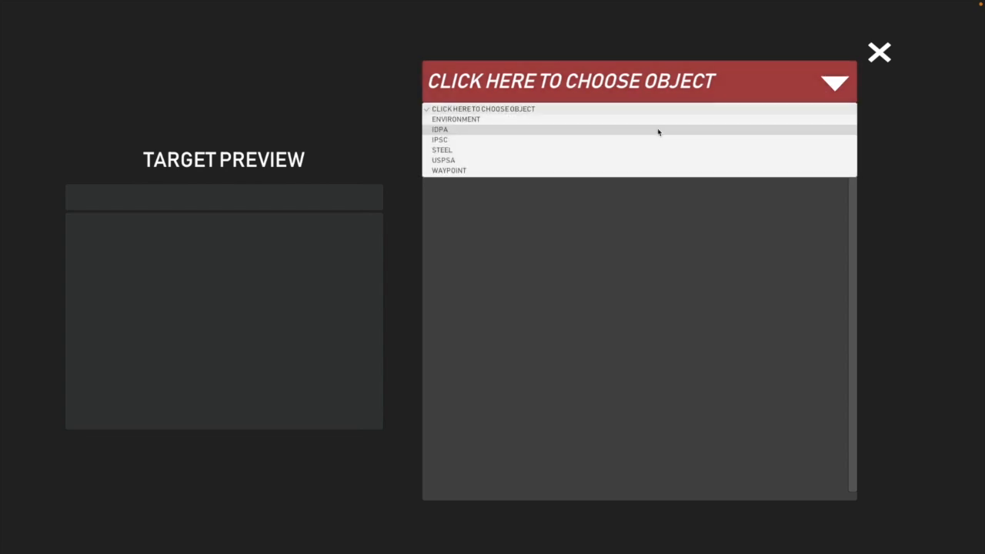
click(443, 161)
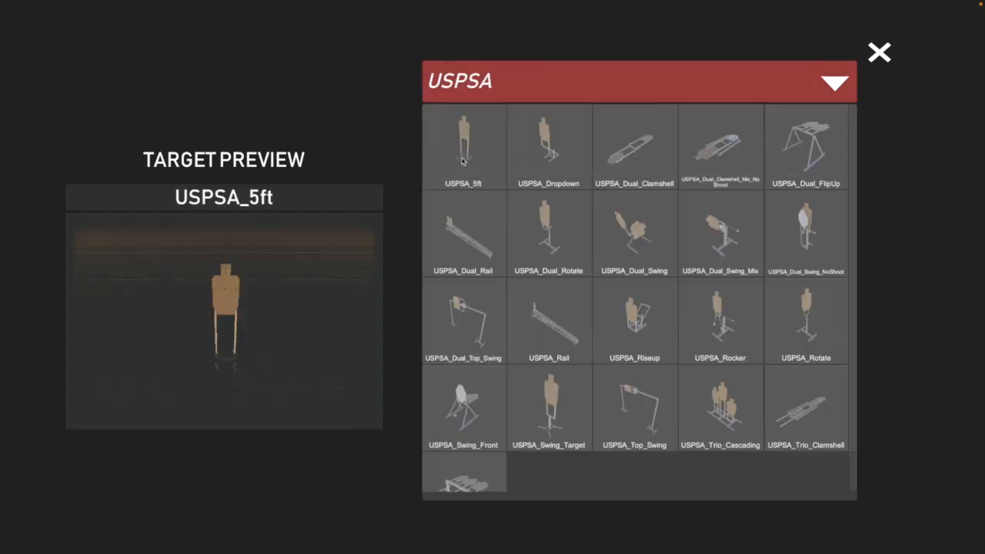
click(465, 159)
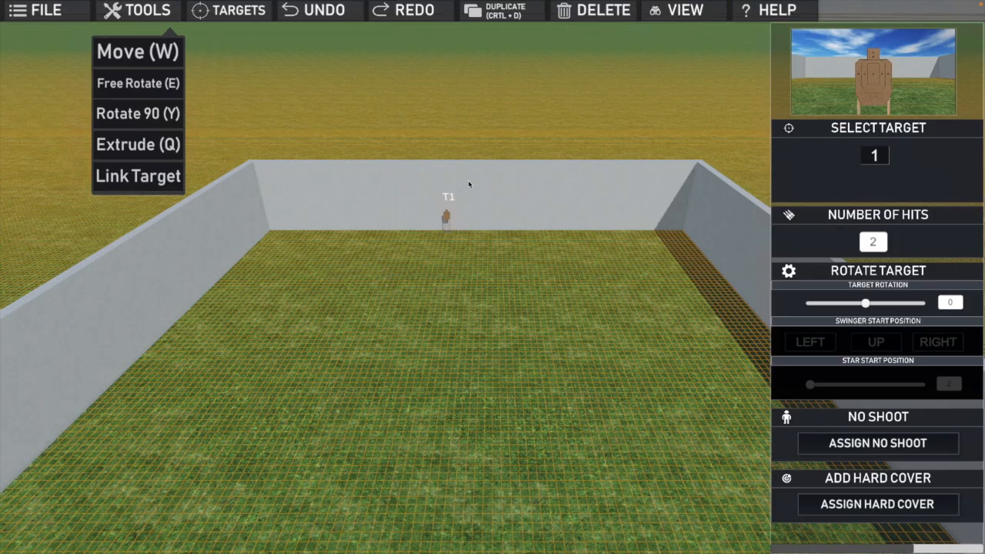
drag(493, 261, 501, 268)
double_click(500, 268)
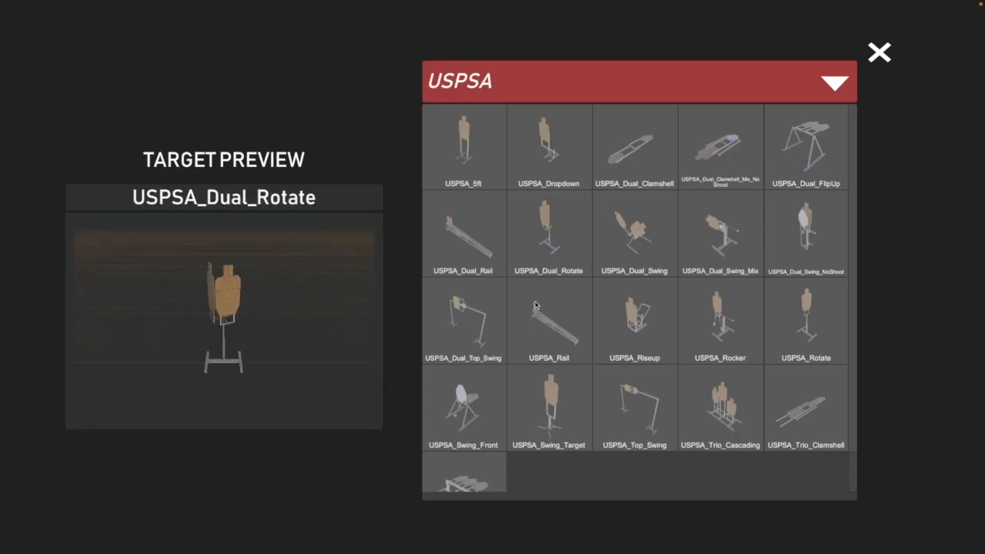
click(548, 408)
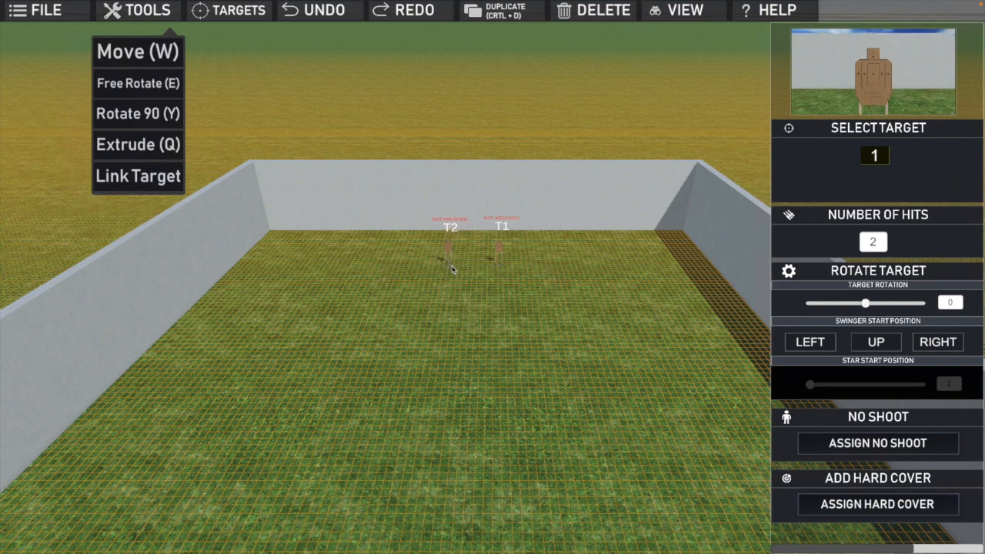
click(452, 269)
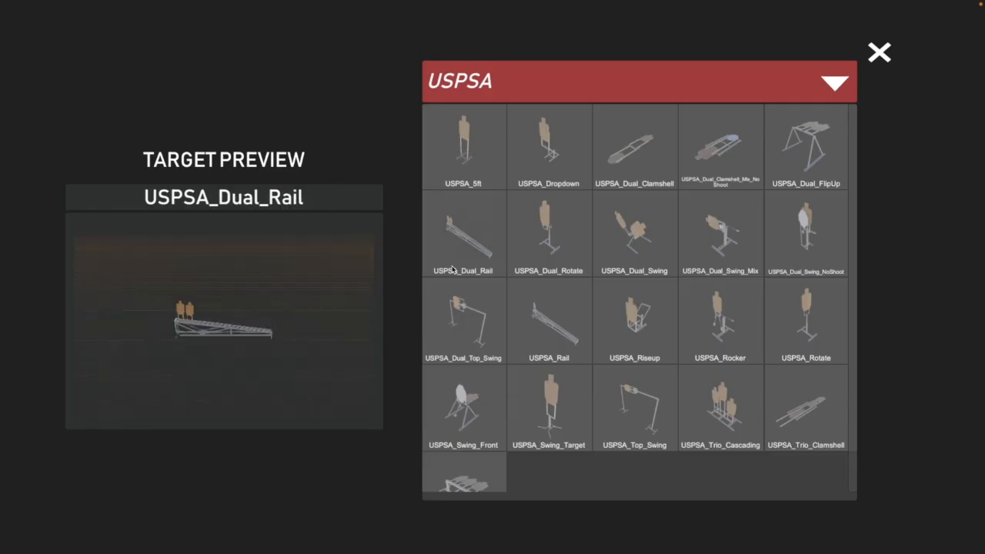
Place an IPSC_Popper_B steel target to the left of the swinging target and close the object library.
click(828, 82)
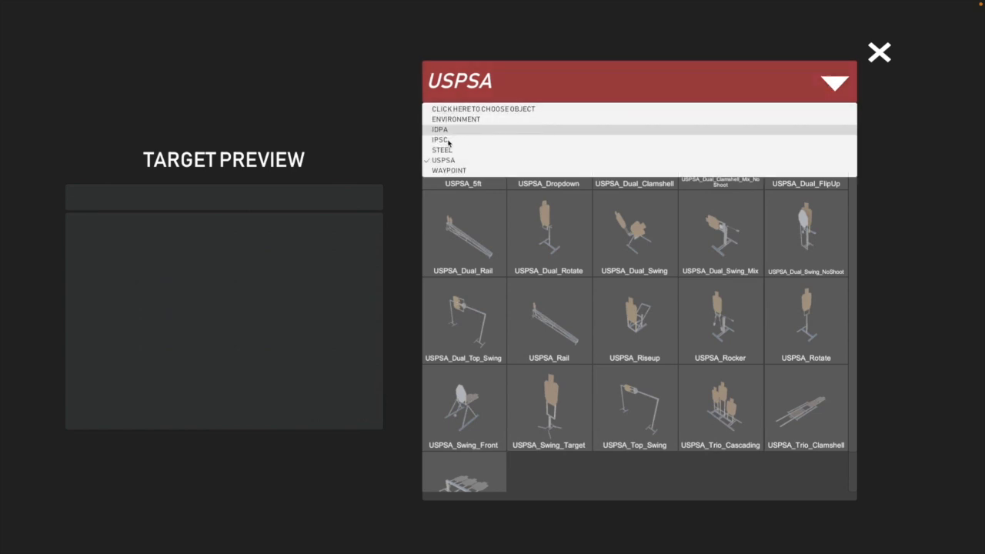
click(443, 150)
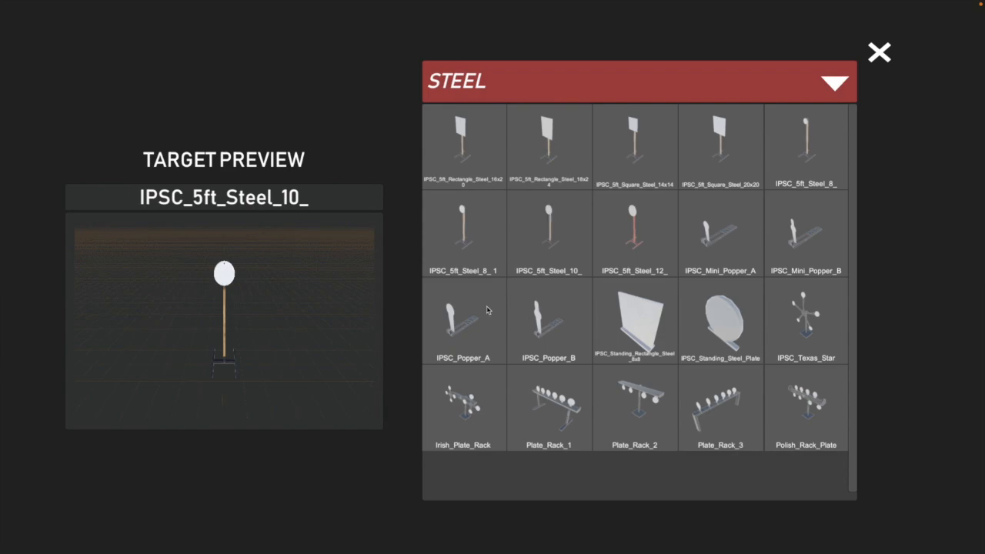
click(546, 325)
drag(487, 288, 410, 270)
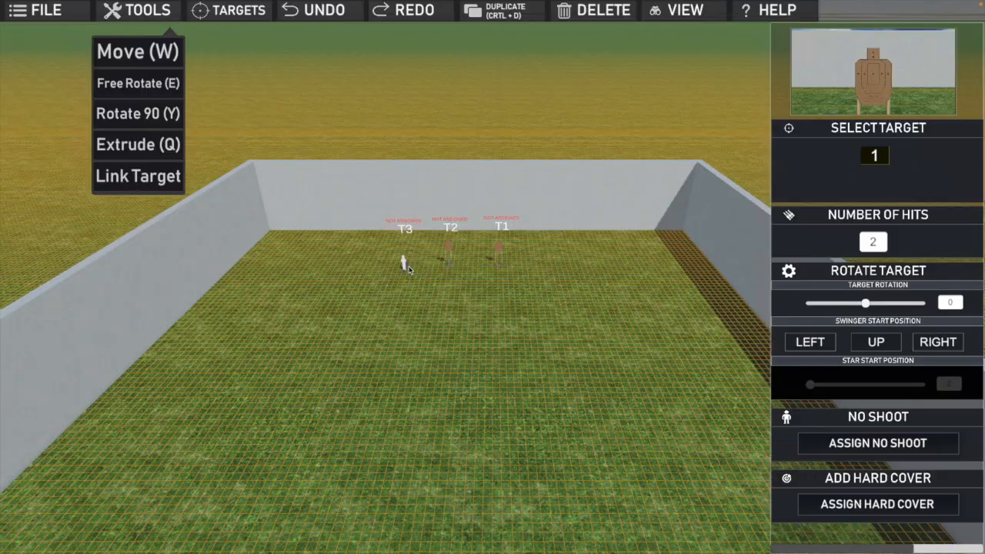
key(space)
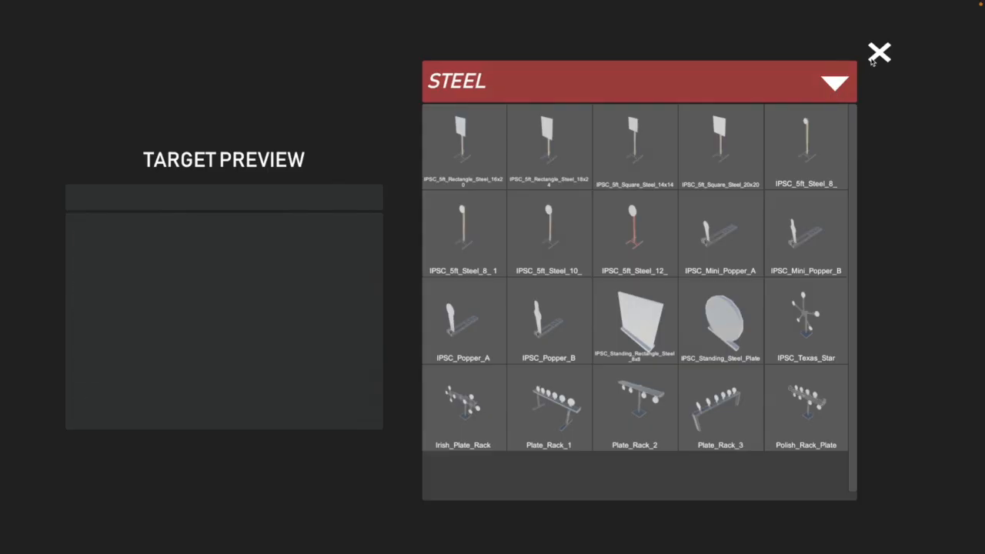
click(878, 53)
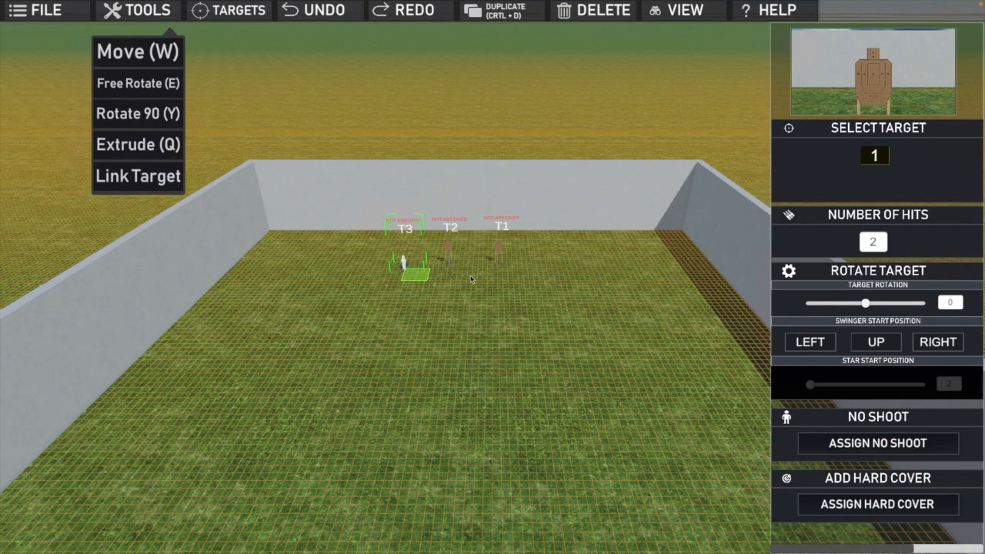
Rotate the steel popper slightly about its vertical axis with Free Rotate.
click(414, 279)
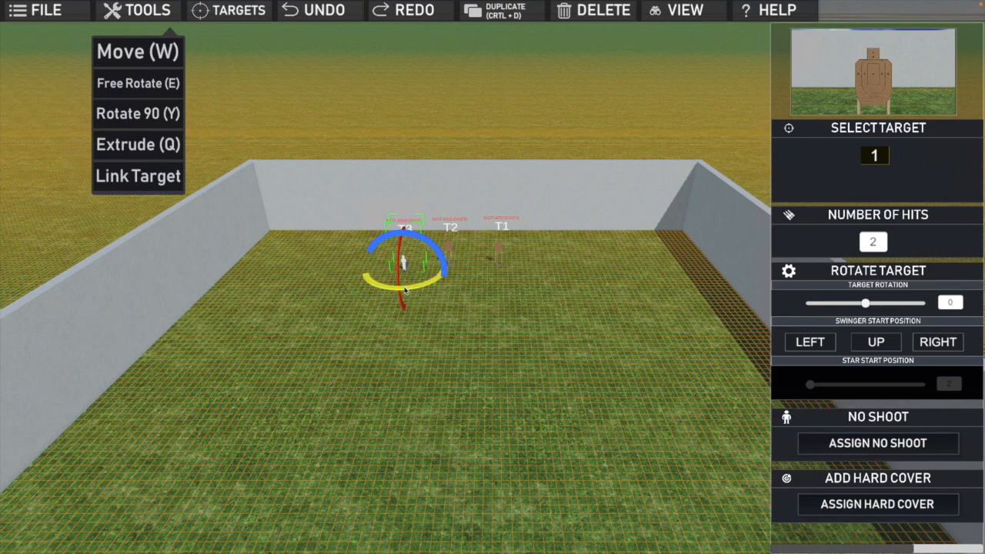
drag(405, 290, 420, 290)
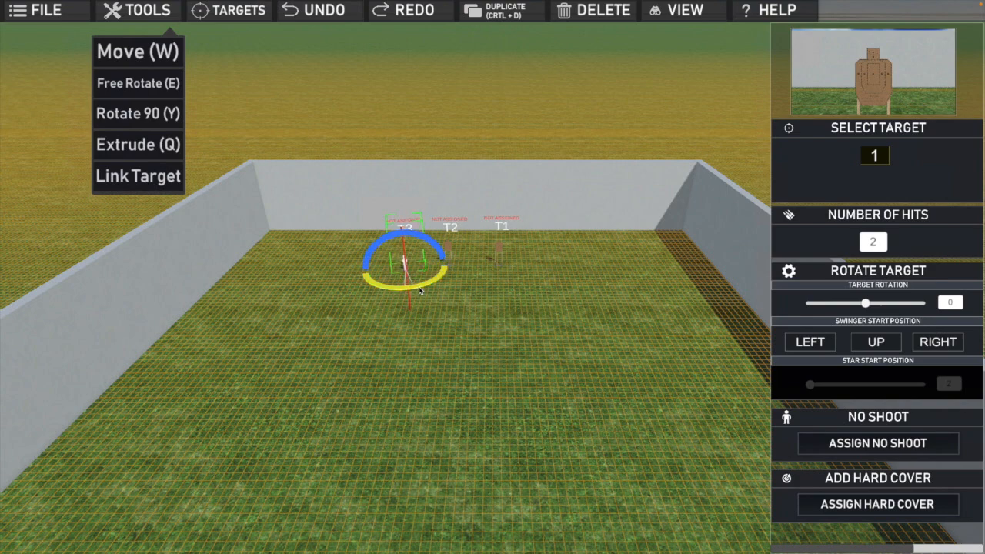
click(499, 290)
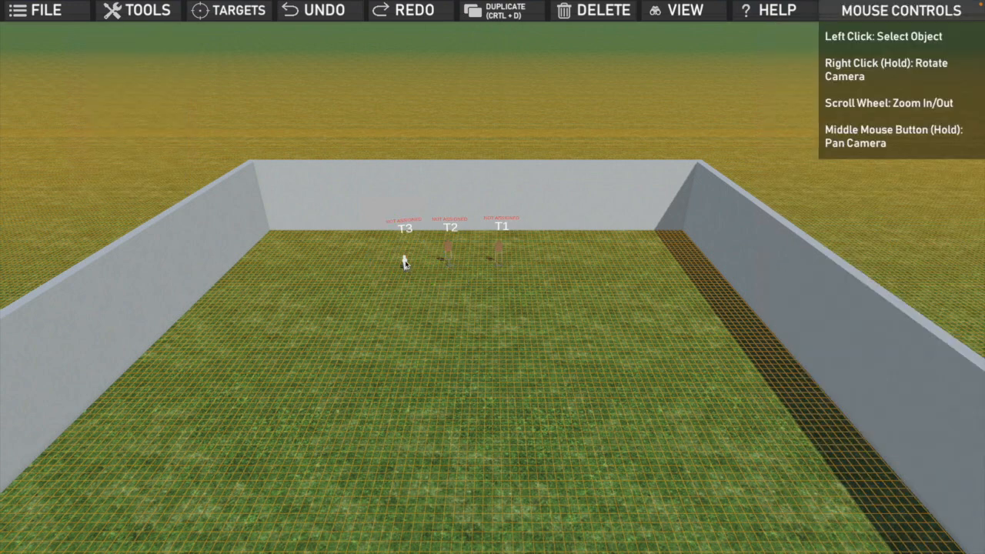
Link the steel popper T3 to the swinging target T2.
click(404, 263)
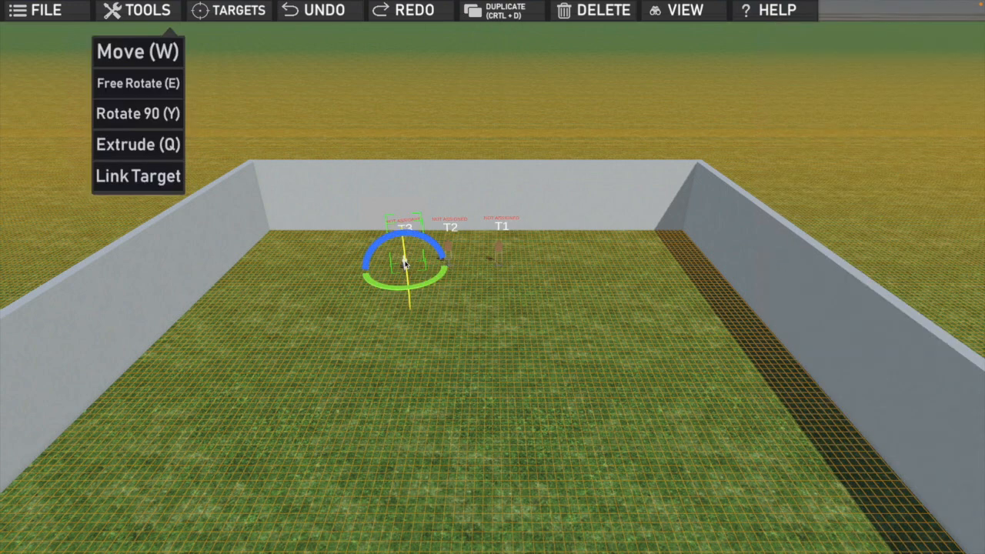
click(139, 176)
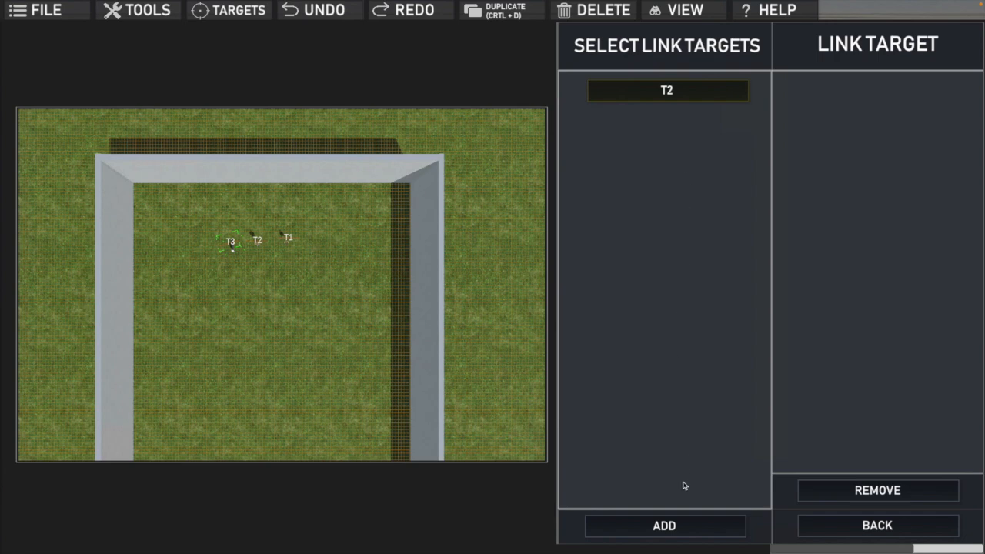
click(665, 525)
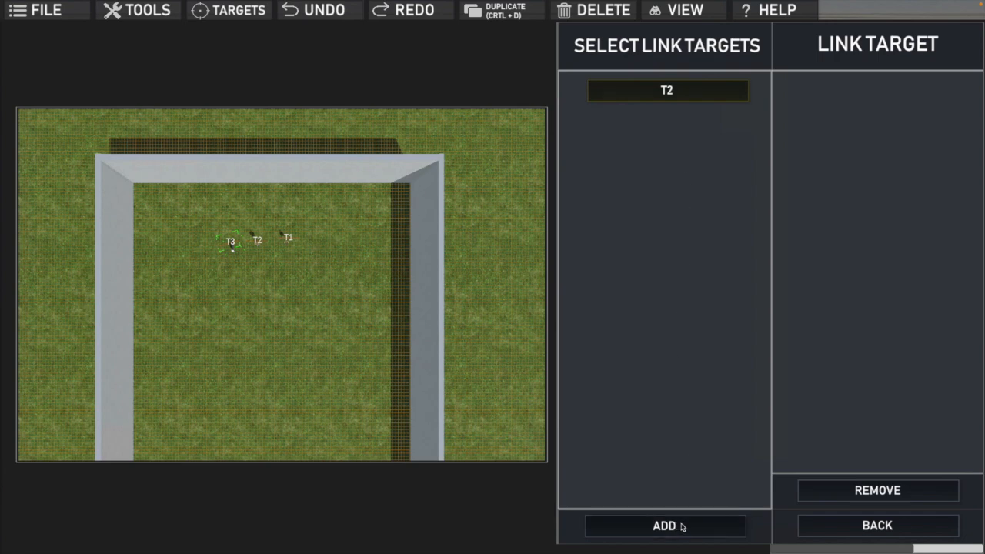
click(856, 526)
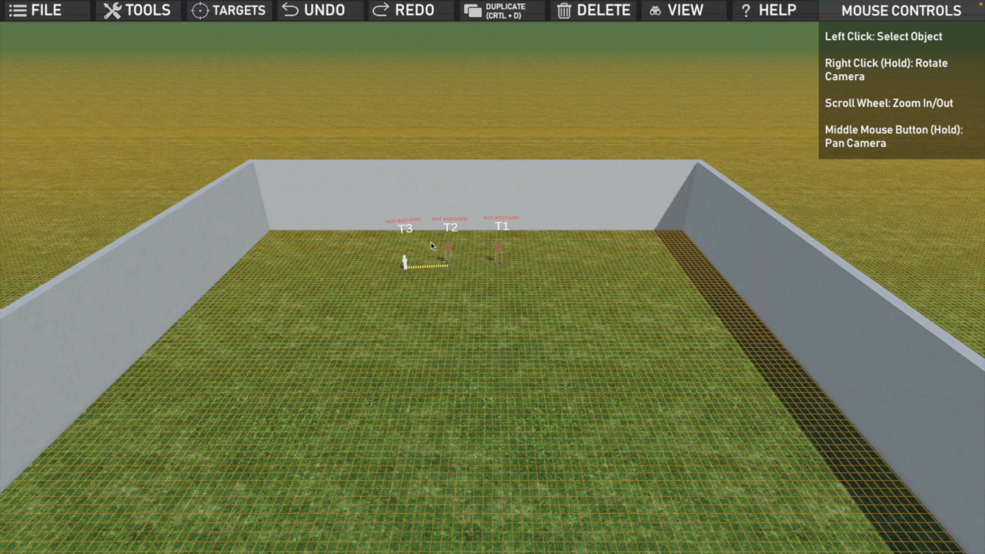
Place a Barrel_Blue environment object in front of the targets, between T1 and T2, and close the object library.
click(238, 12)
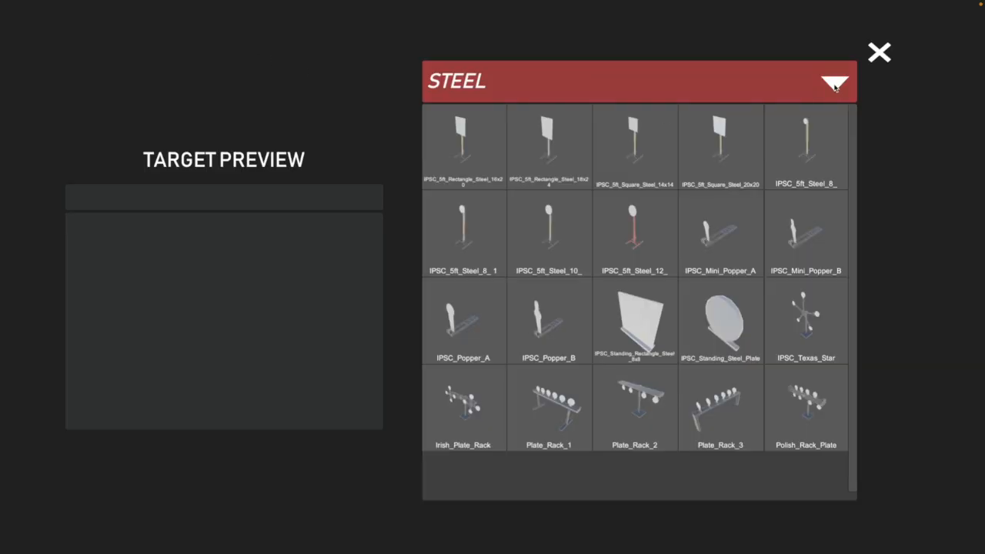
click(835, 83)
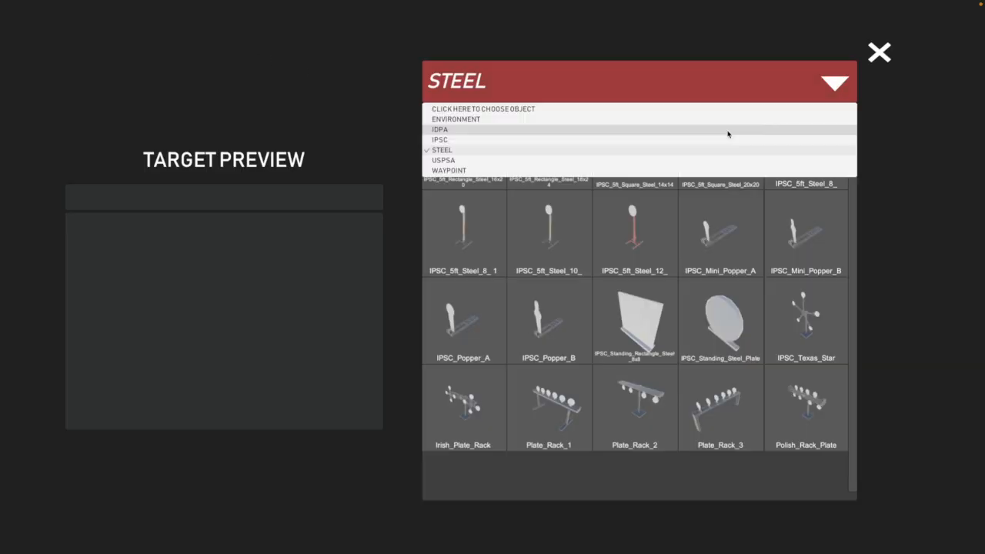
click(479, 119)
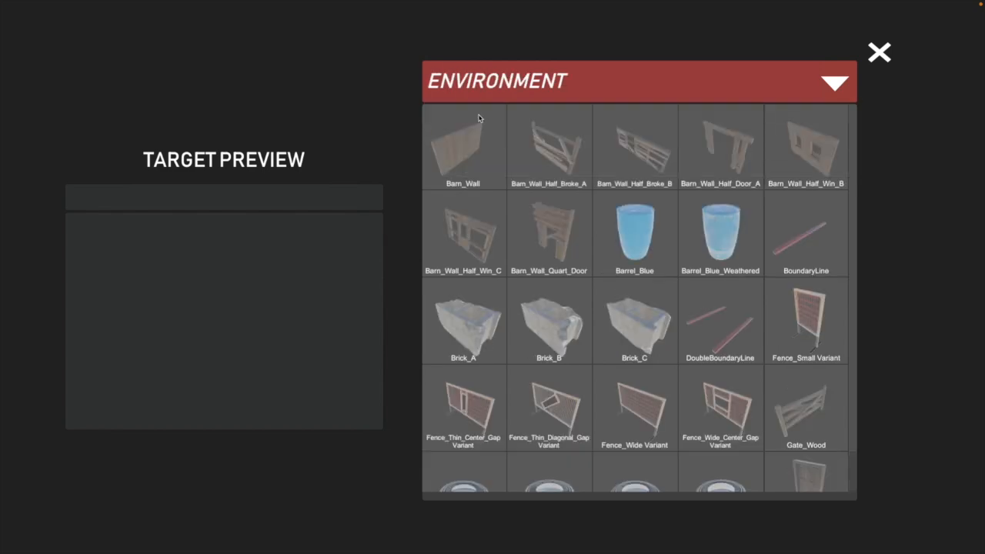
click(640, 232)
click(640, 233)
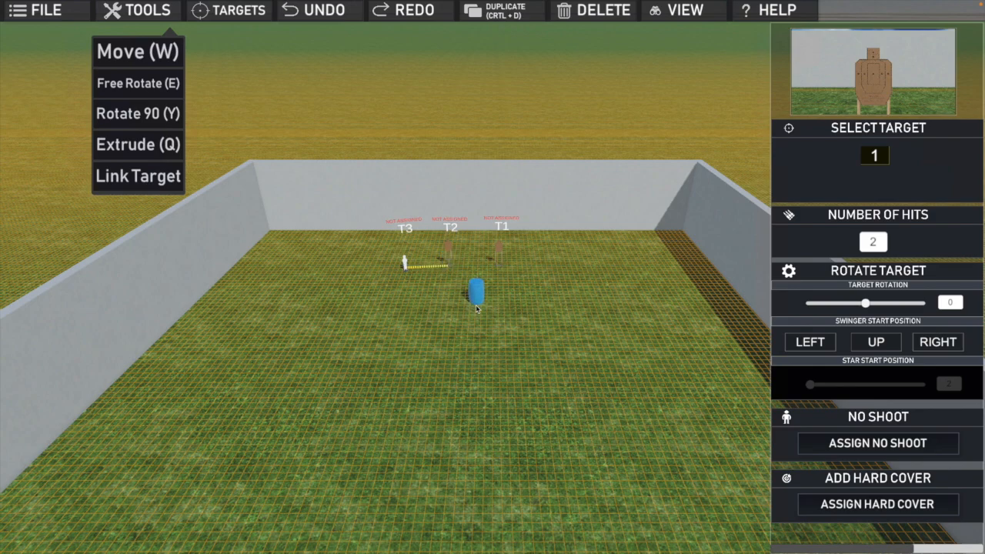
click(477, 304)
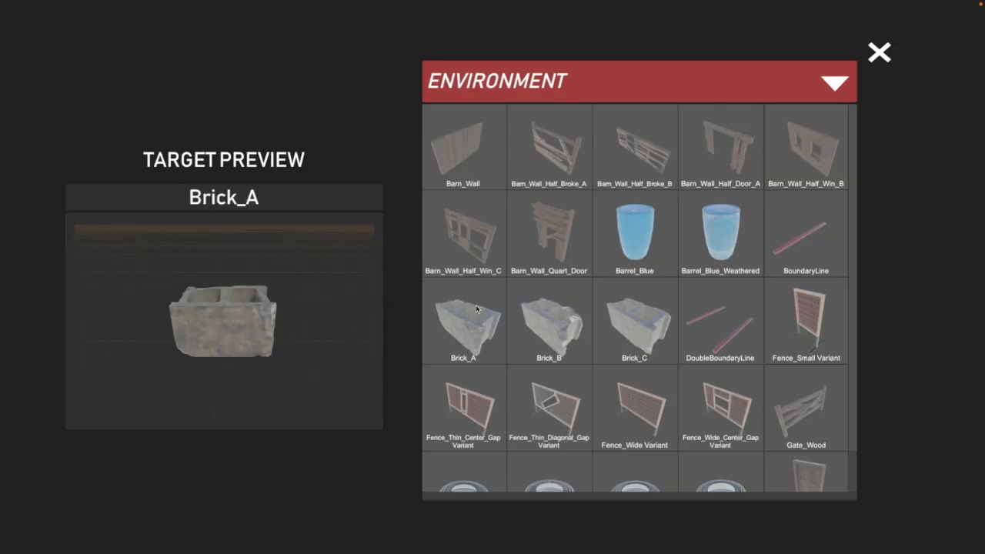
click(879, 52)
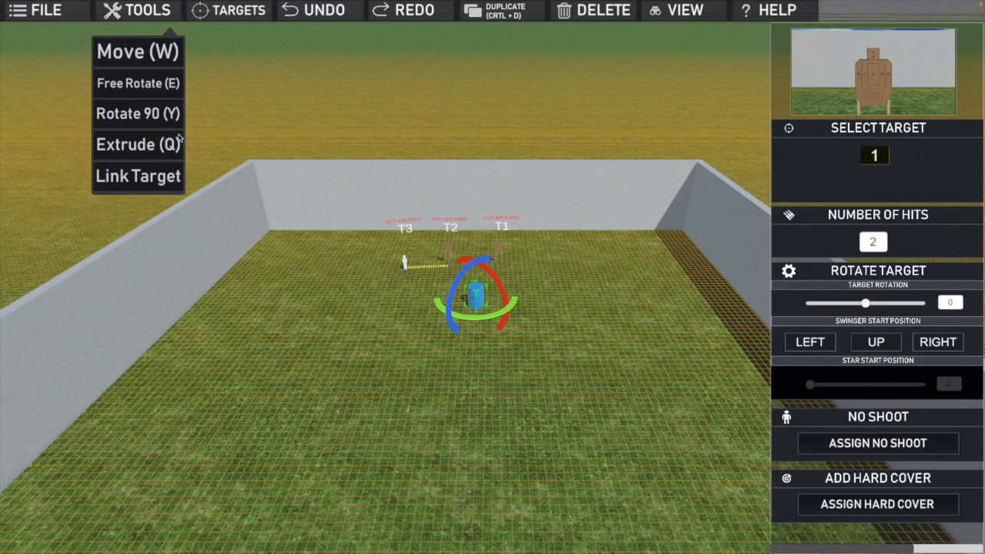
Extrude the blue barrel upward by one barrel to form a two-high stack.
click(131, 146)
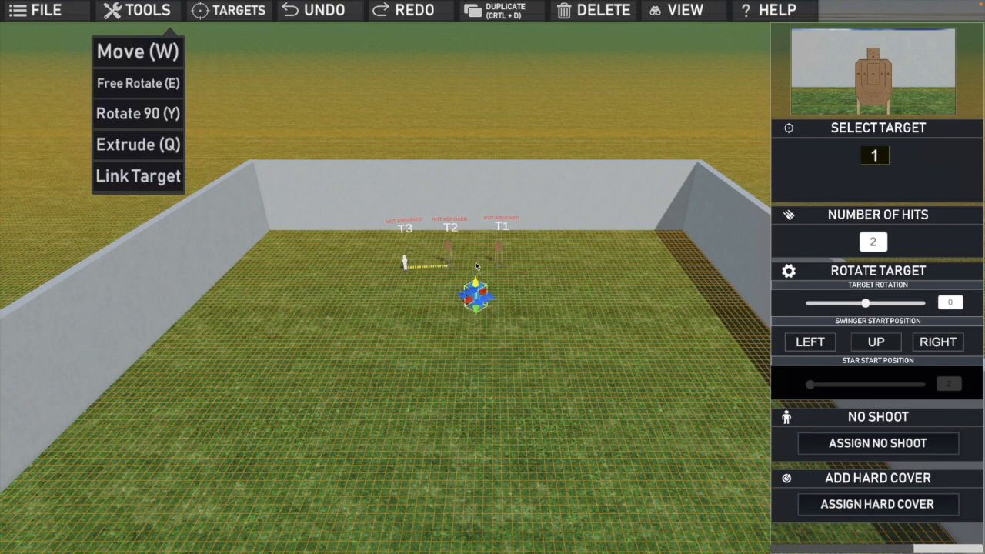
drag(476, 263, 474, 261)
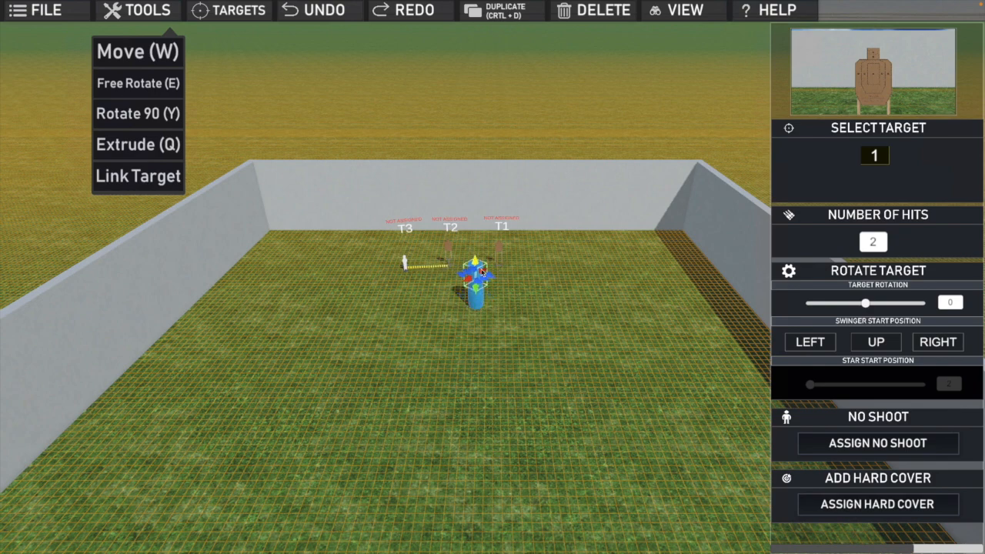
click(500, 294)
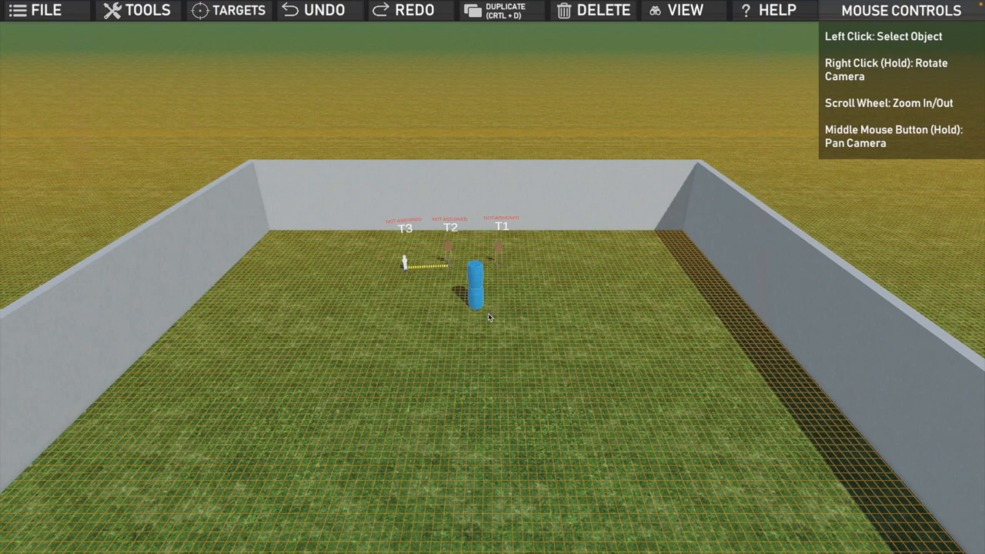
Duplicate the two-barrel stack and place the copy in front of target T2.
click(477, 304)
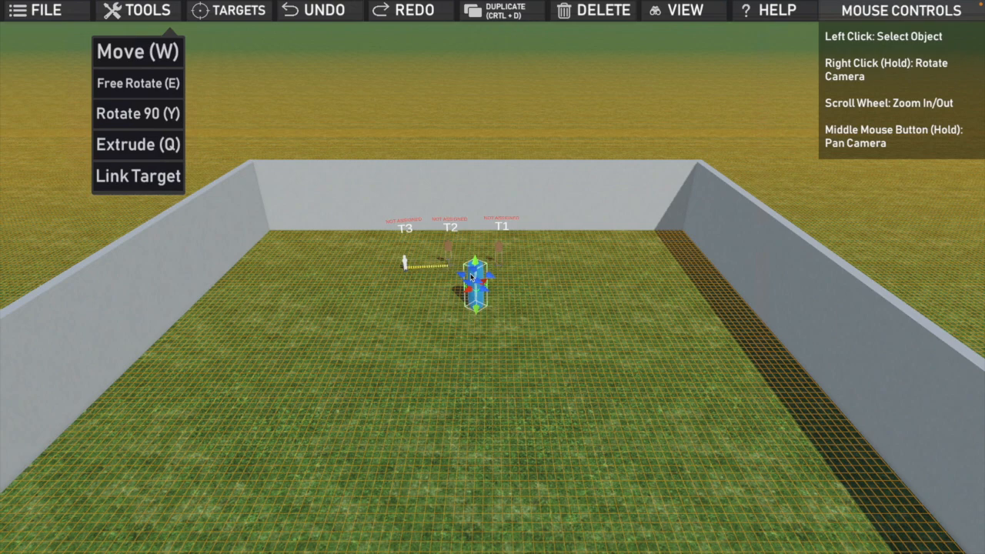
key(ctrl+d)
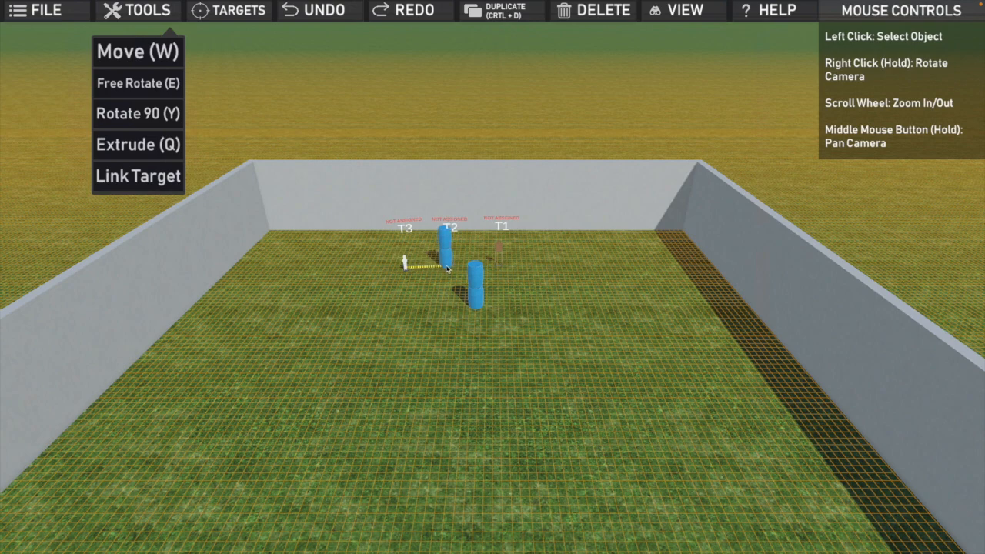
click(447, 268)
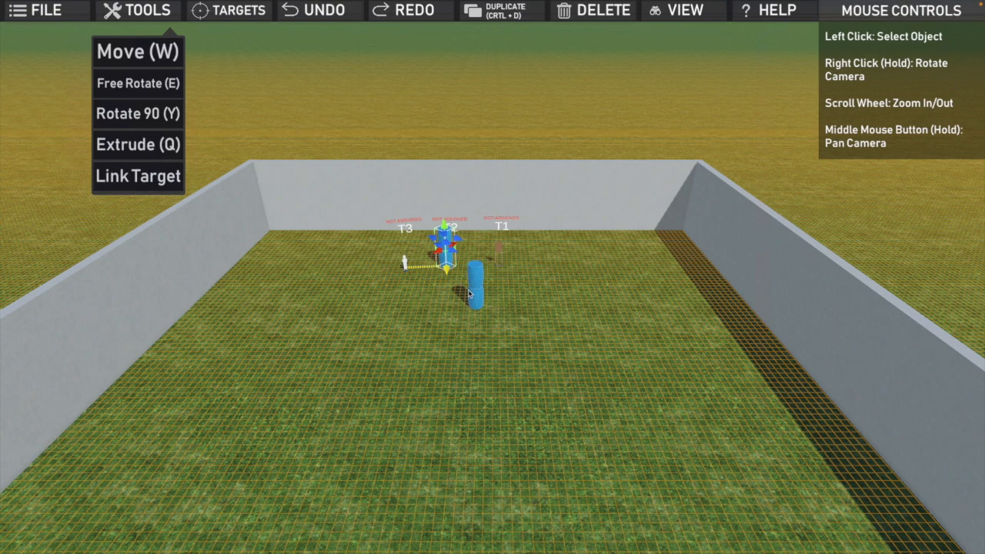
Move the nearer two-barrel stack back beside the other stack, between targets T3 and T2.
click(487, 315)
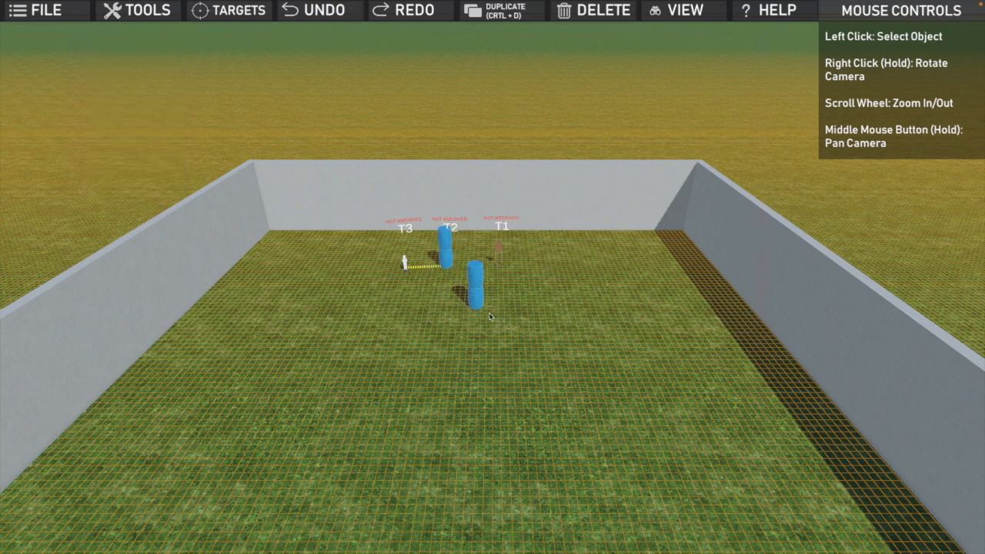
click(476, 293)
drag(475, 290, 475, 287)
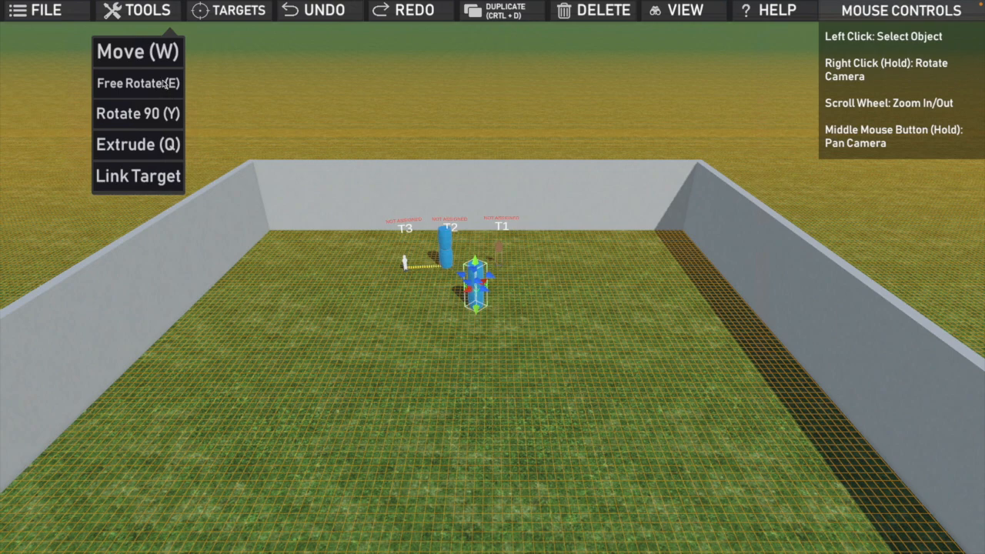
key(q)
drag(478, 320, 431, 275)
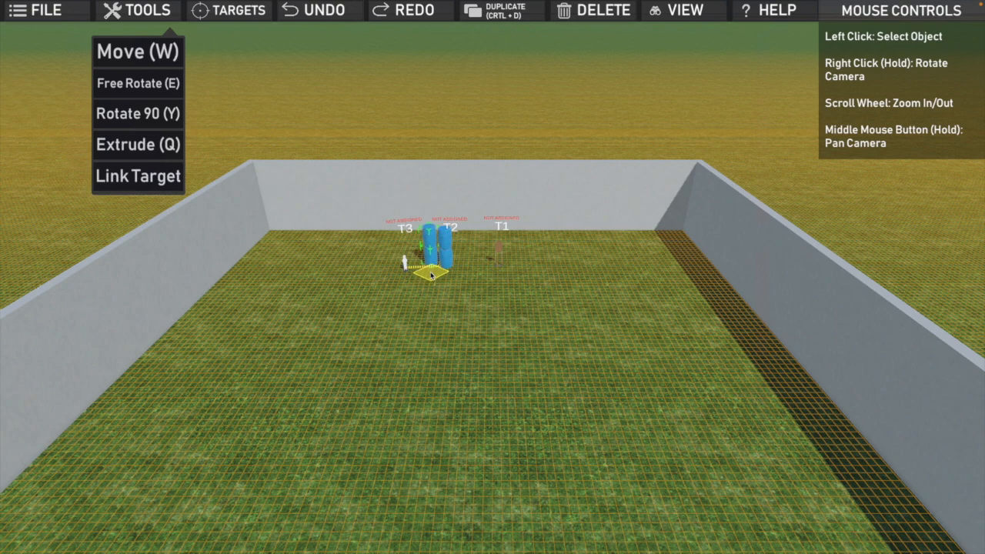
drag(431, 275, 432, 276)
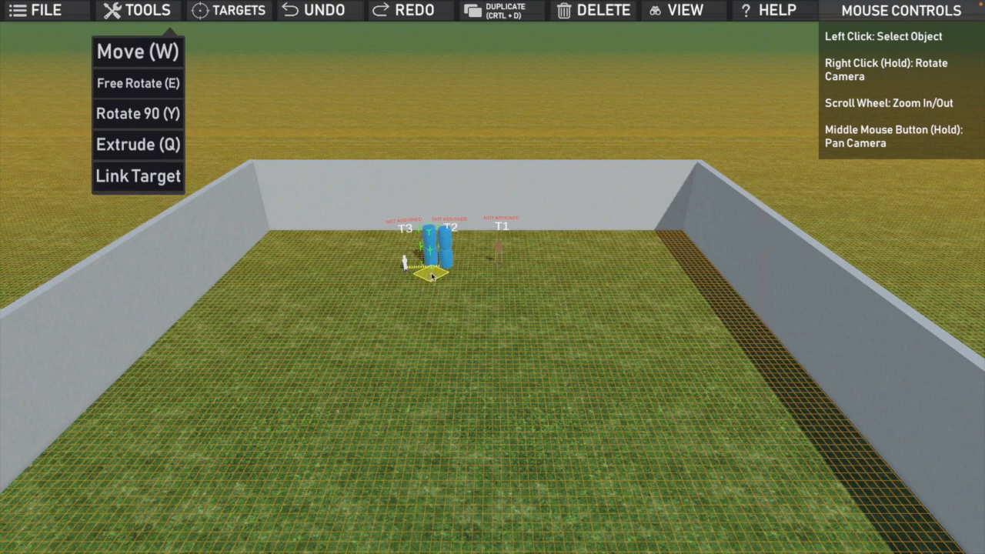
click(478, 301)
drag(530, 343, 354, 119)
drag(391, 353, 252, 12)
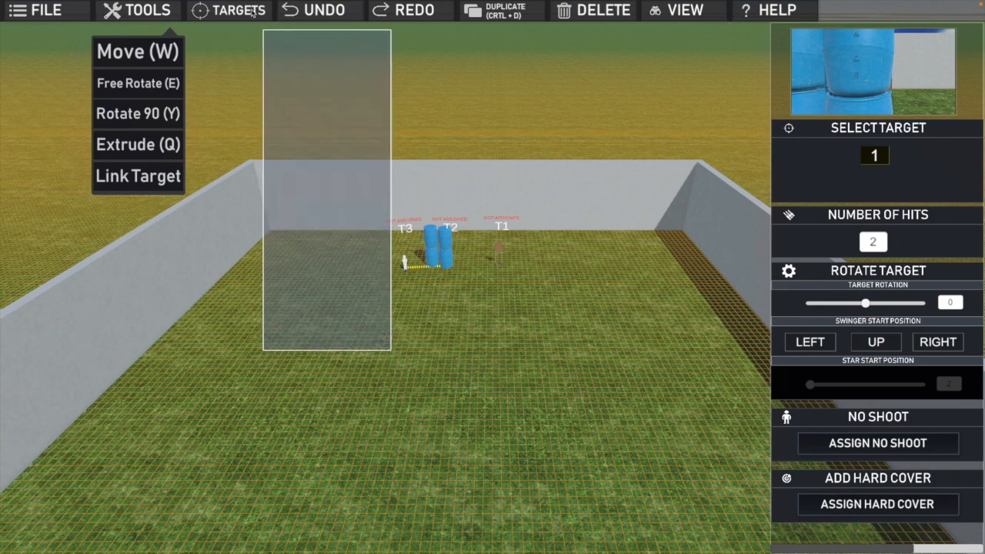
Place two BoundaryLine environment objects side by side in front of the targets and close the object library.
click(253, 12)
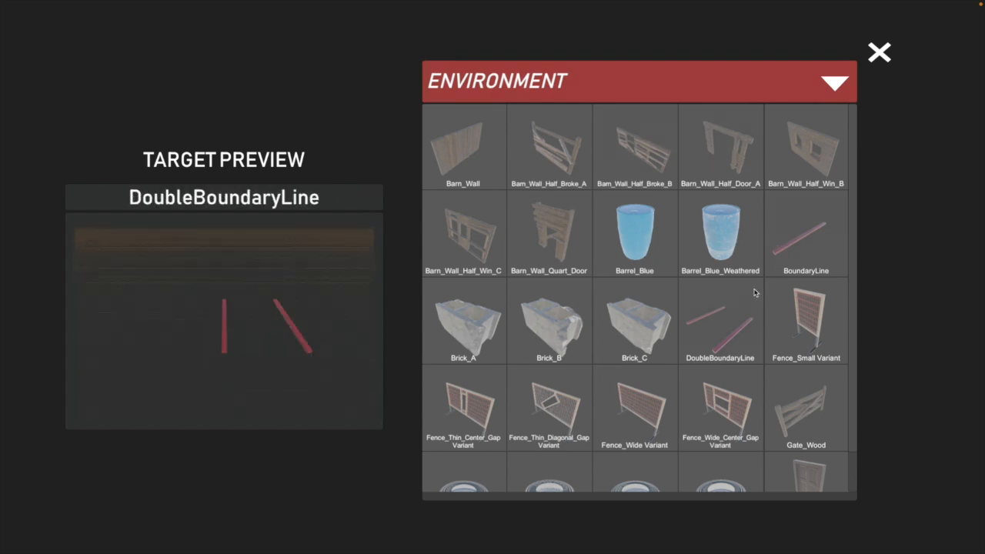
click(811, 244)
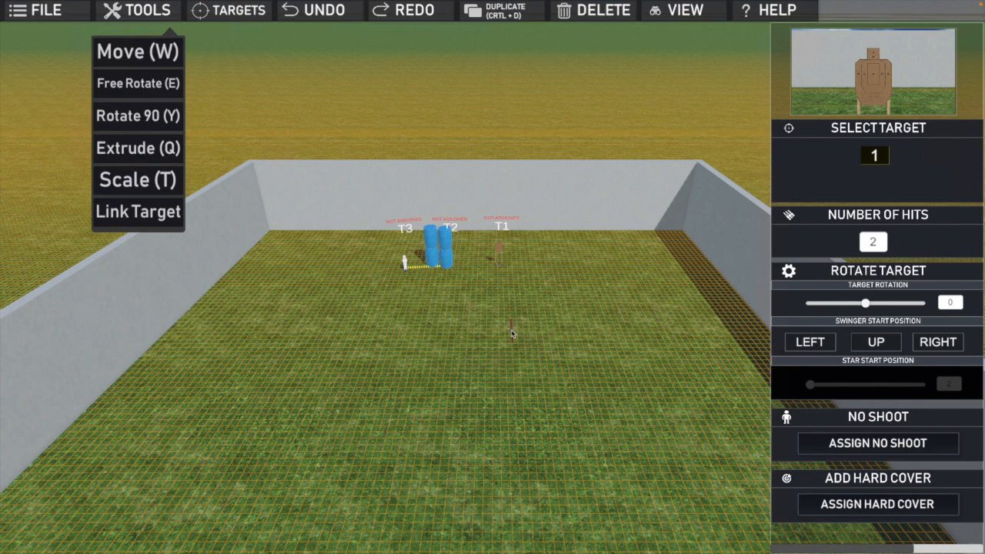
key(space)
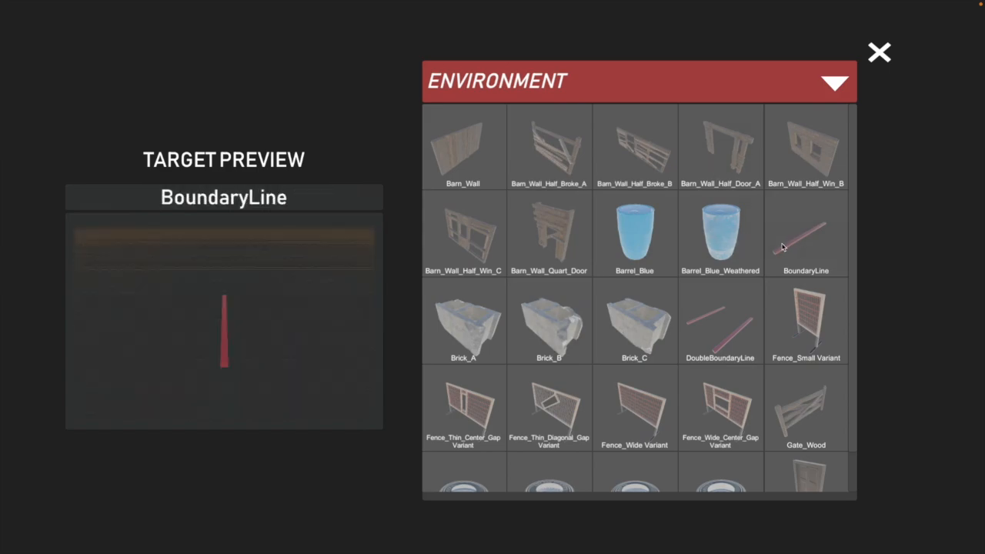
click(784, 245)
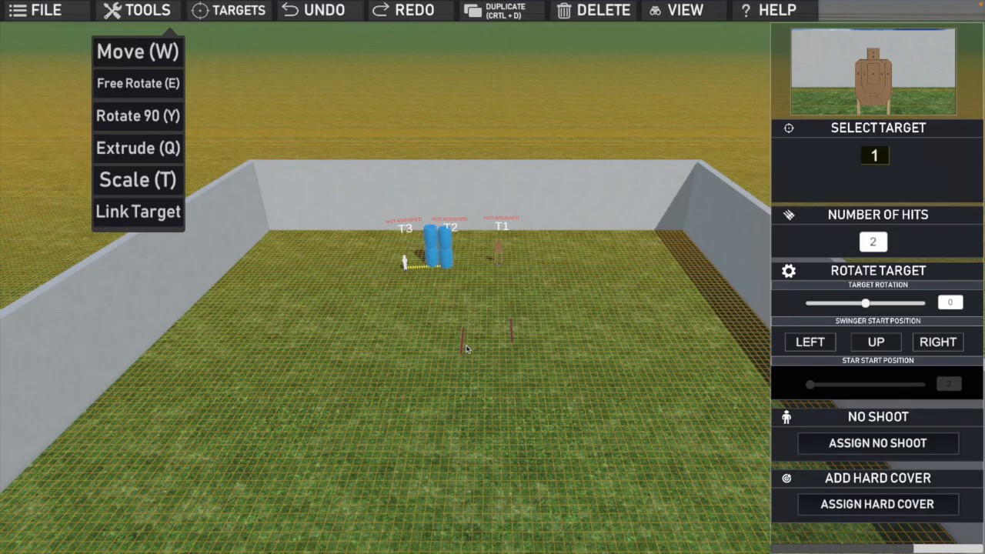
key(space)
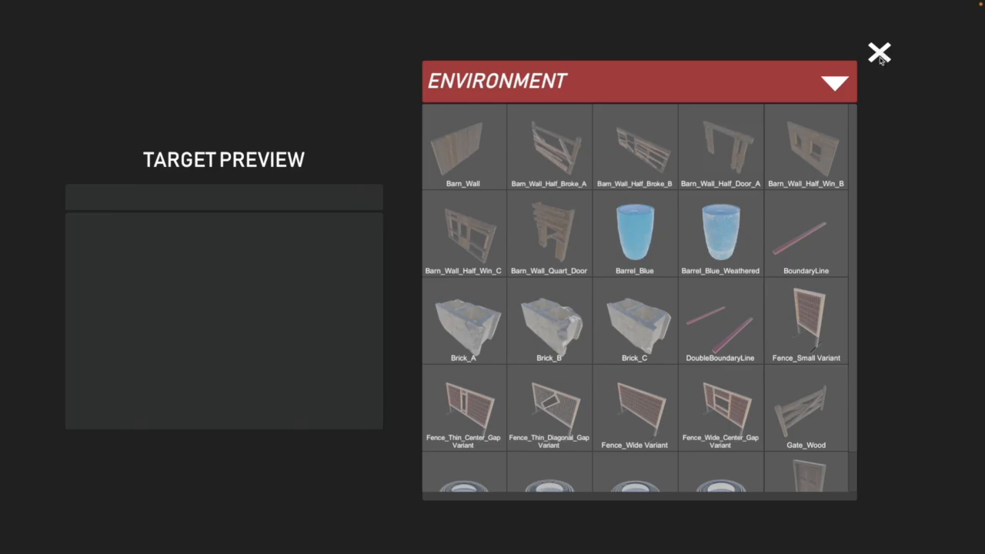
click(881, 54)
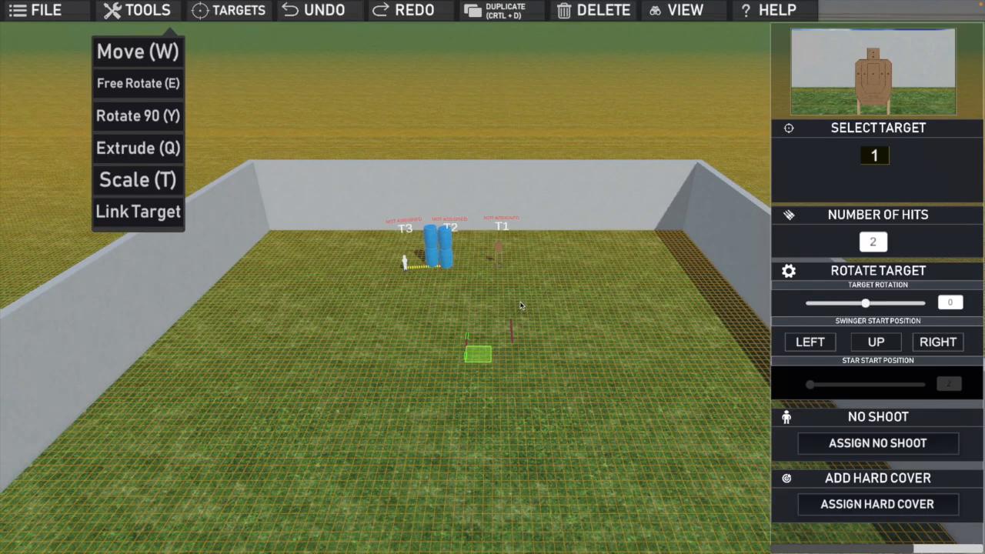
Turn the second boundary line crosswise as the far edge and duplicate it to complete a rectangular shooting box.
click(477, 354)
drag(477, 354, 499, 329)
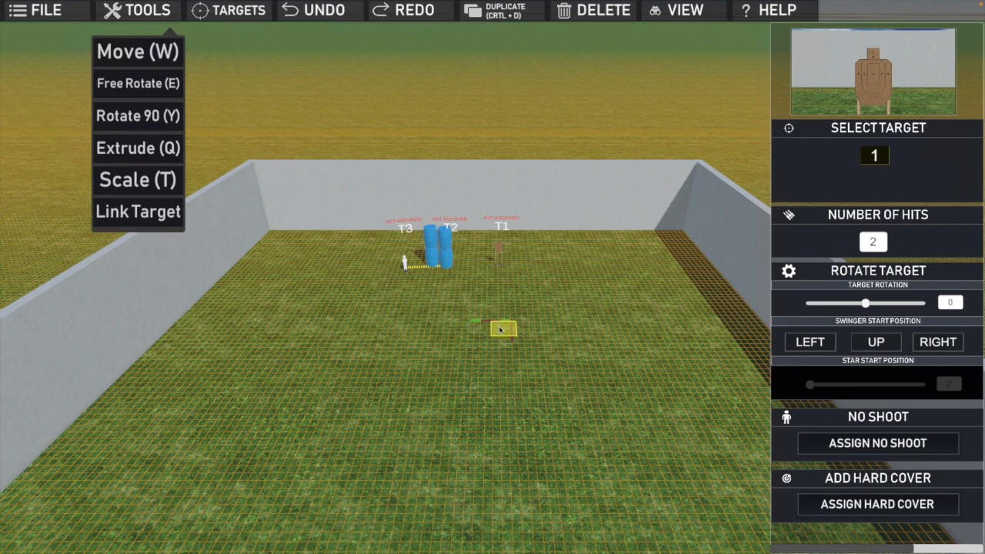
click(499, 330)
key(ctrl+d)
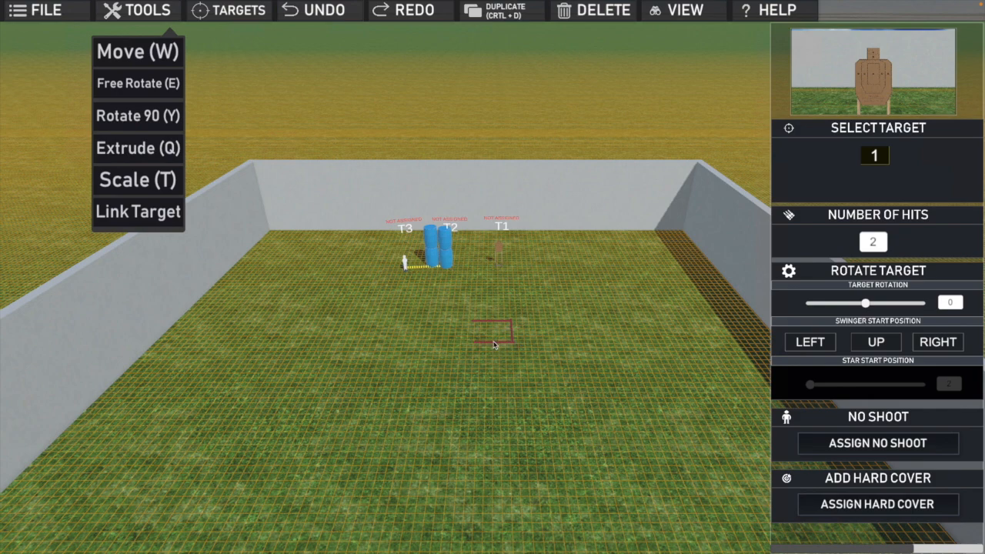
click(493, 345)
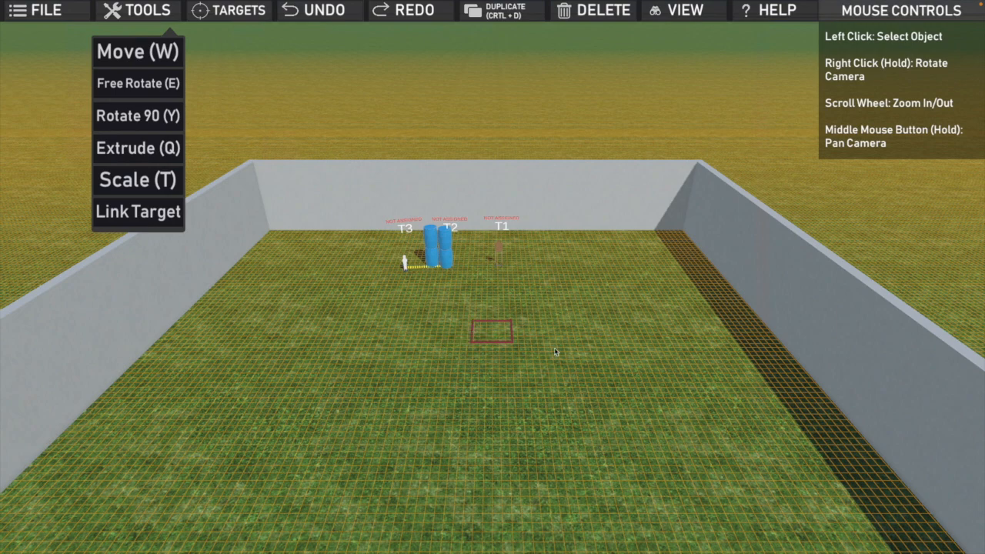
Place the first Waypoint object on the ground just behind the shooting box, facing the targets, as the START point.
click(228, 14)
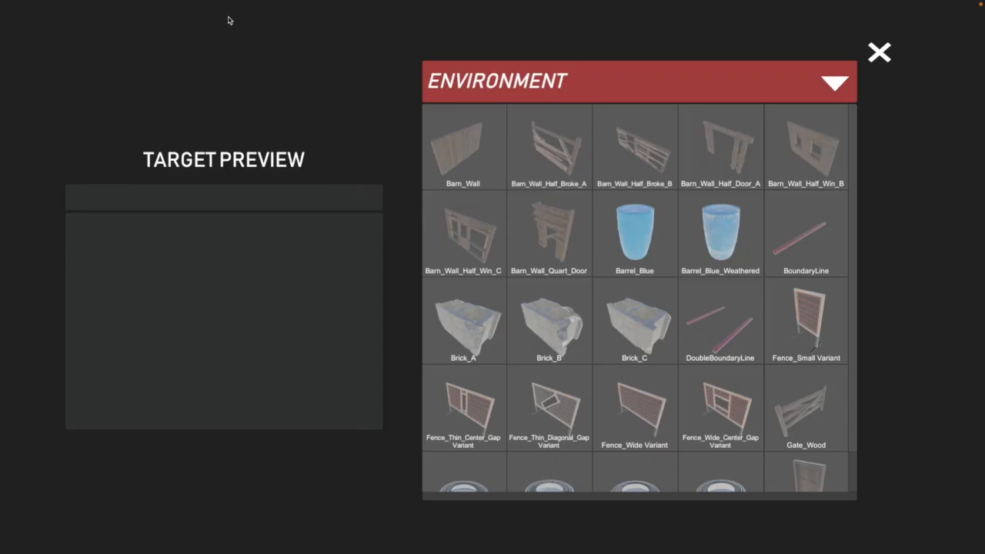
click(835, 87)
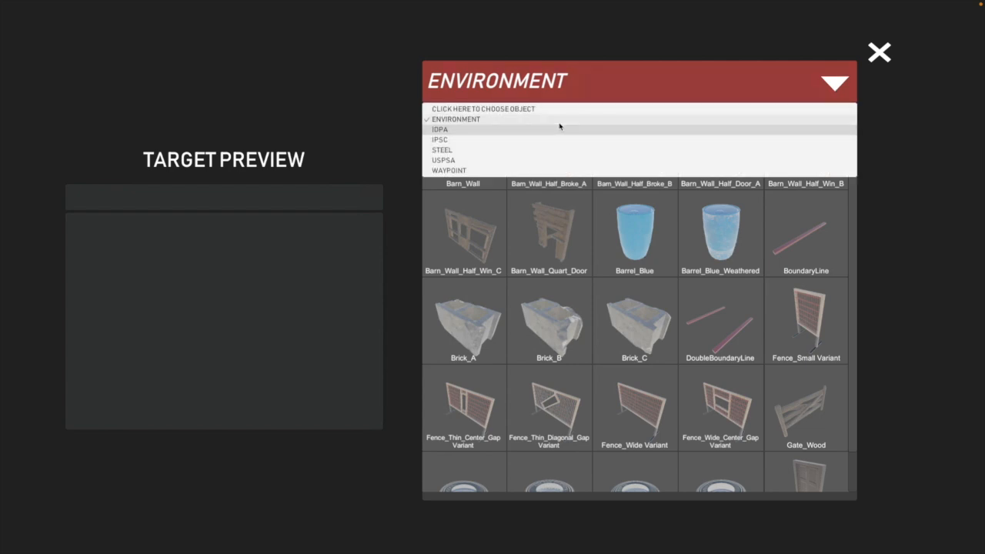
click(466, 170)
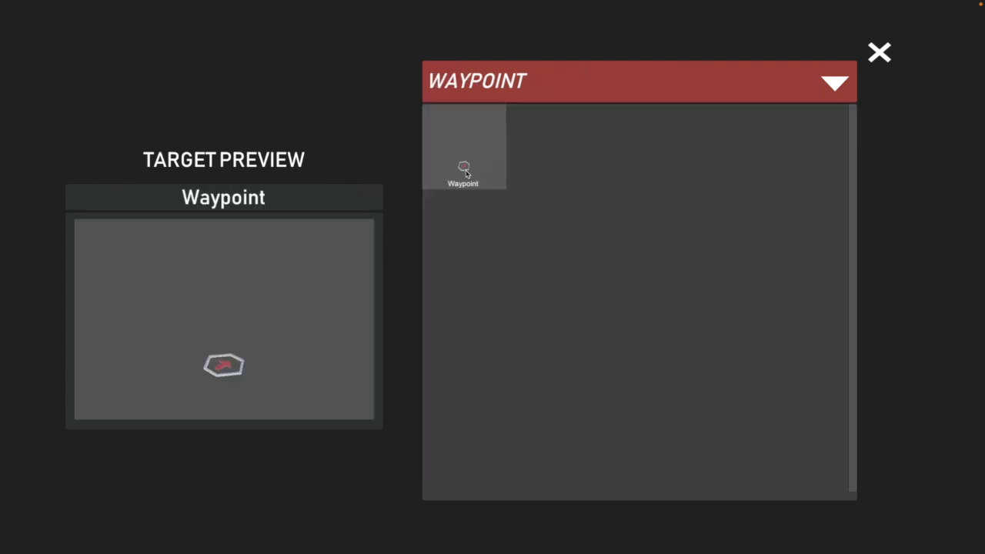
click(880, 53)
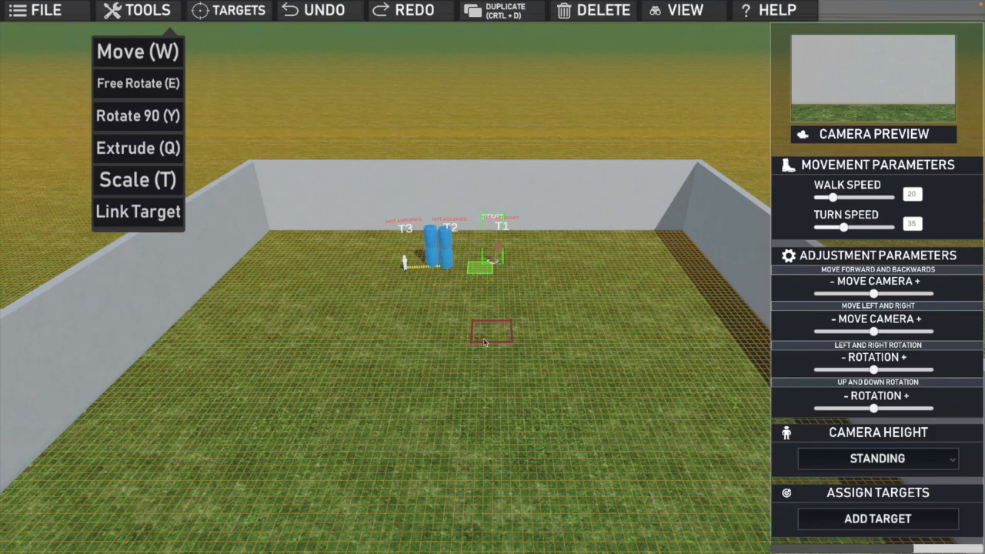
click(482, 297)
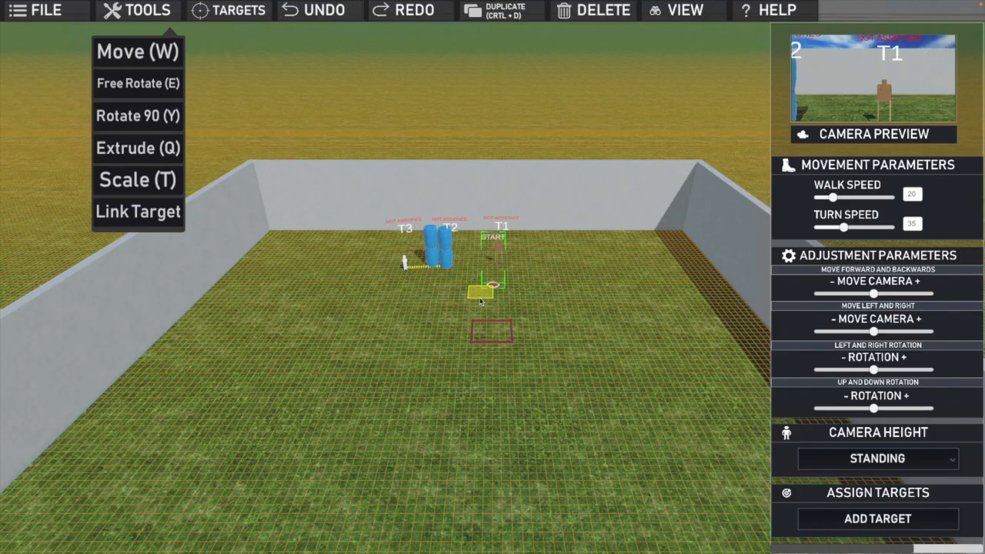
drag(481, 332, 478, 373)
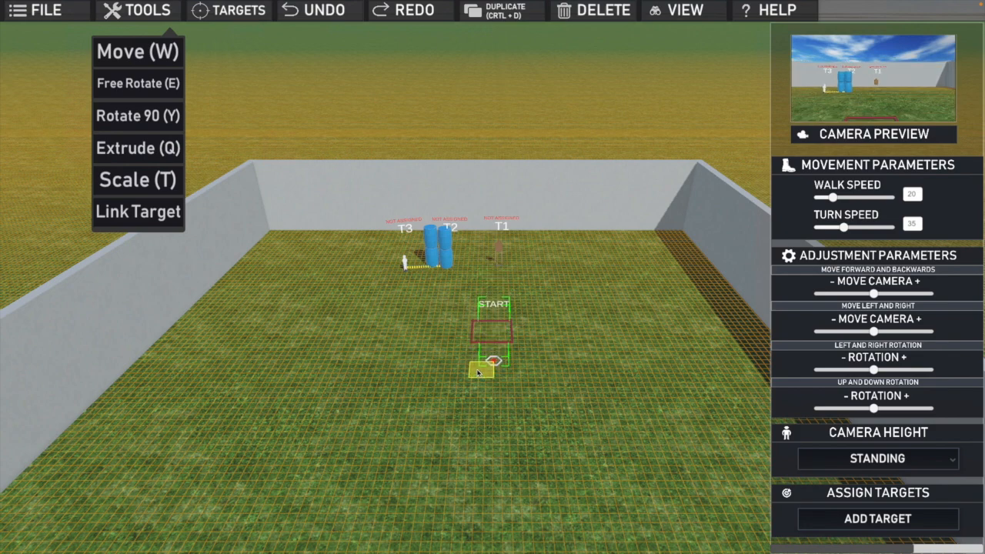
click(488, 305)
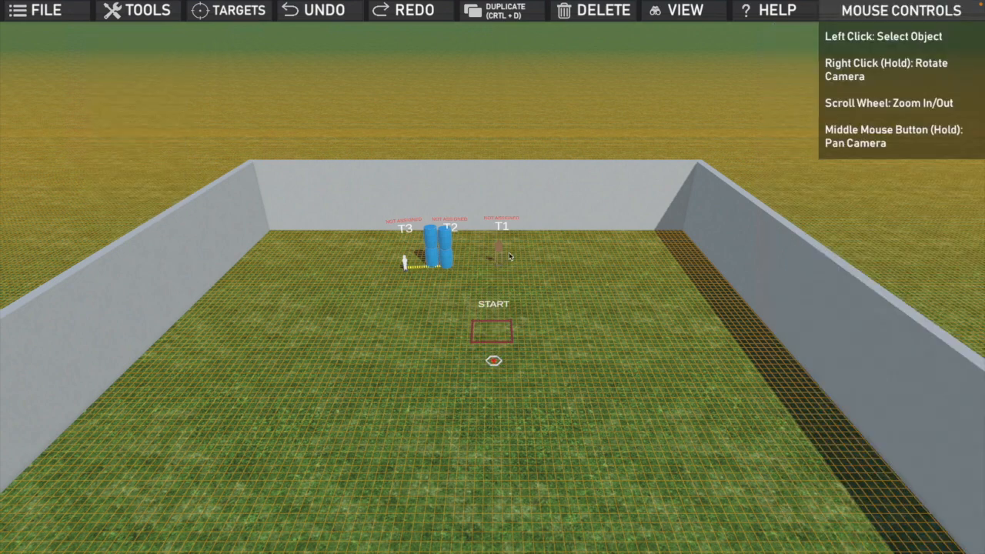
Add a second Waypoint inside the shooting box and close the object library.
click(219, 12)
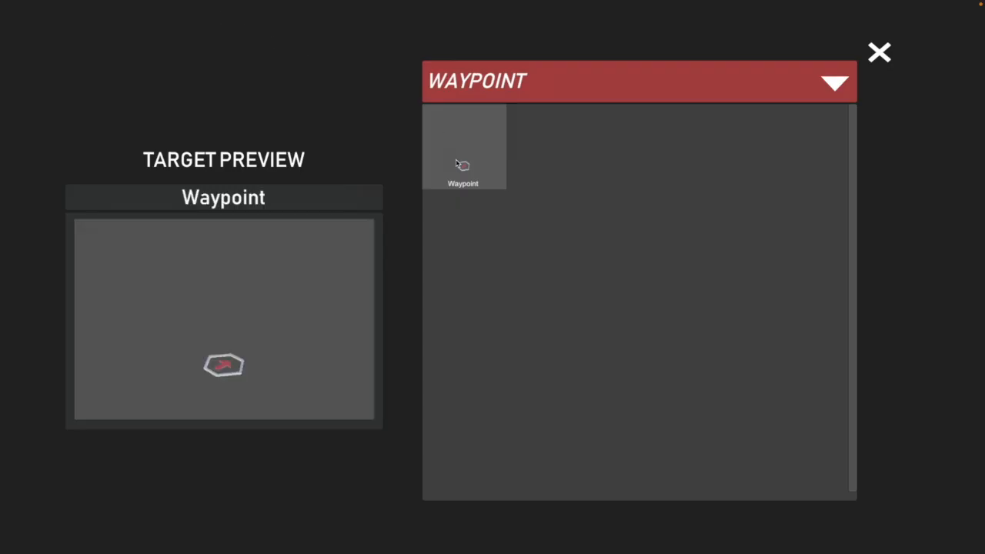
click(457, 162)
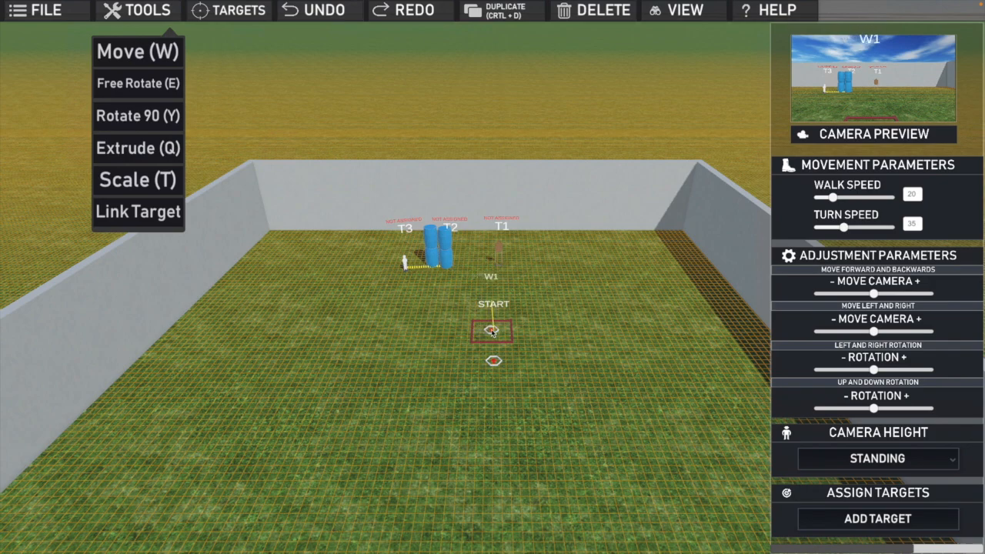
click(492, 330)
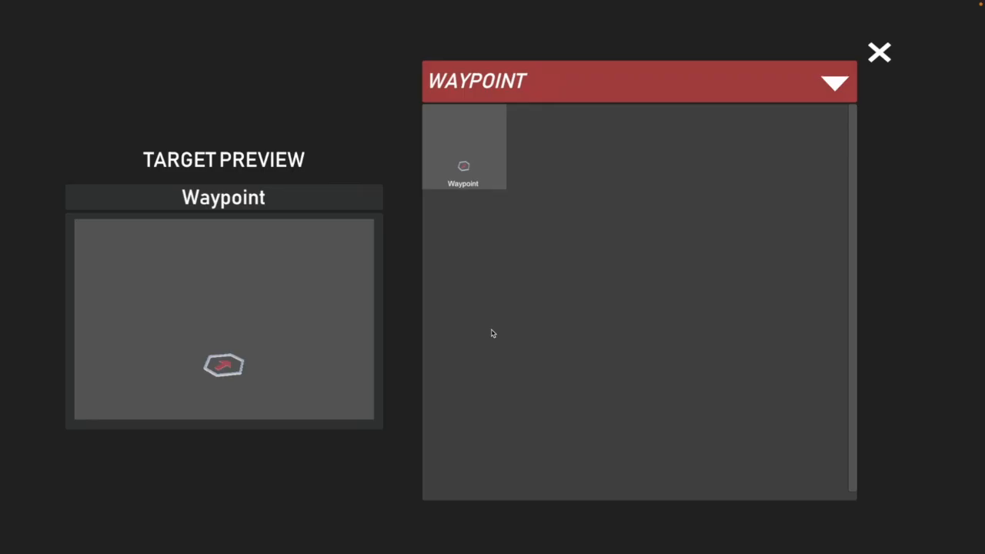
click(878, 53)
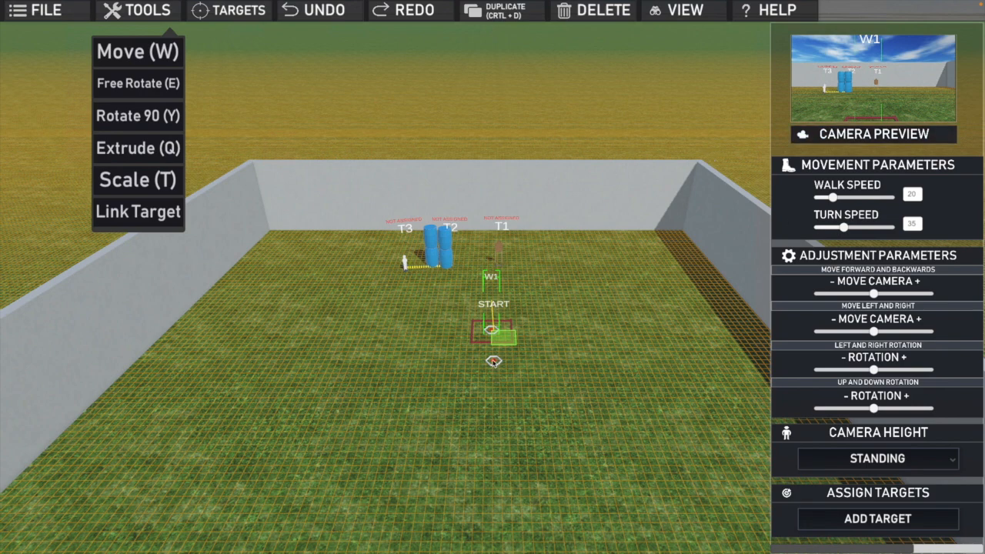
Set the START waypoint's walk speed to 58 and shift its camera slightly backwards and to the left.
click(494, 361)
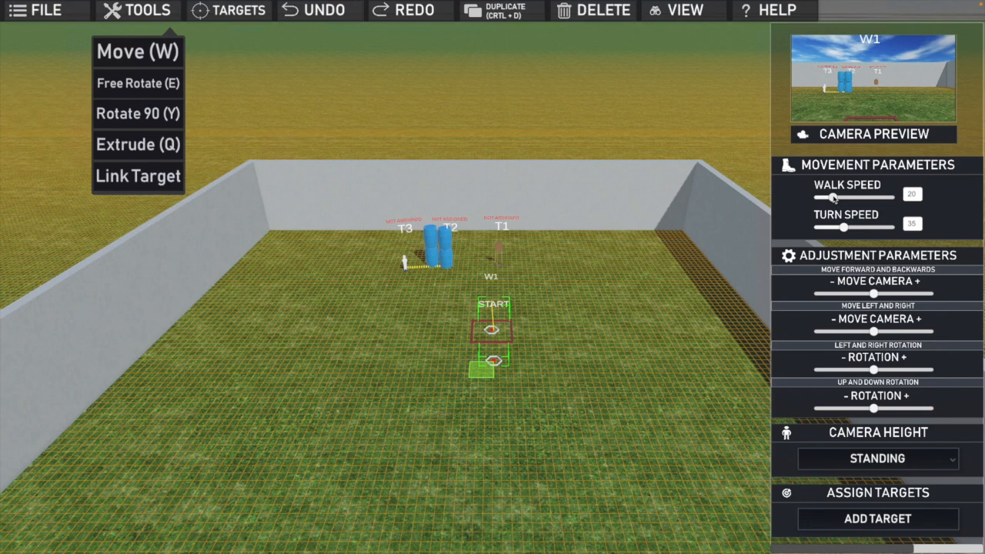
drag(840, 199, 861, 198)
drag(874, 295, 867, 295)
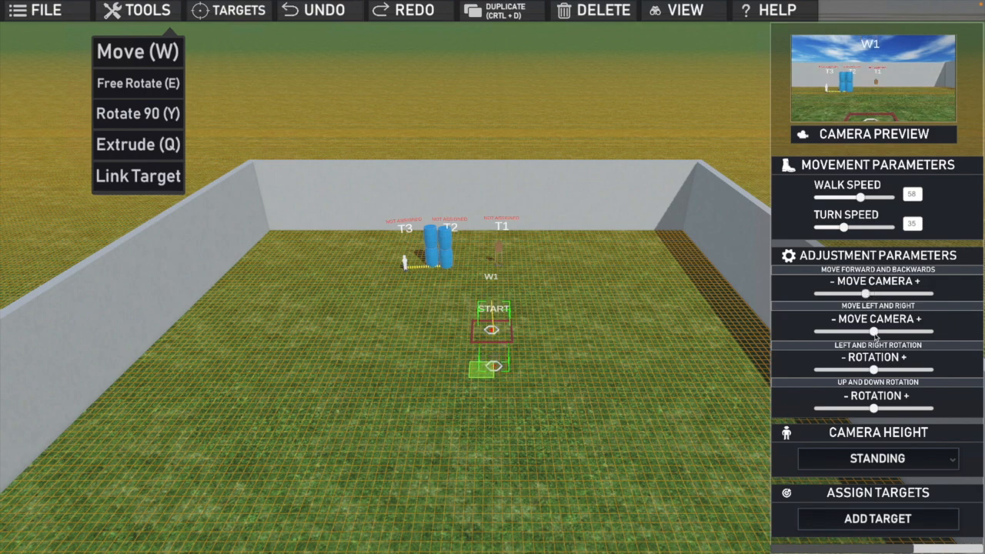
mouse_move(874, 332)
mouse_down()
mouse_move(885, 334)
mouse_move(868, 337)
mouse_up()
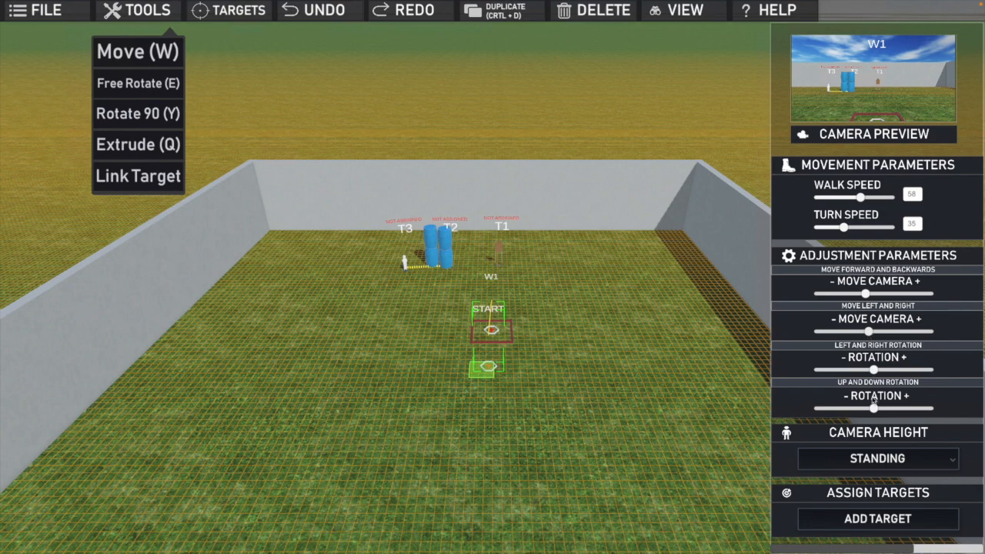
Rotate the START waypoint's camera slightly to the left and make a tiny adjustment to its up-and-down rotation.
mouse_move(874, 370)
mouse_down()
mouse_move(916, 373)
mouse_move(806, 375)
mouse_up()
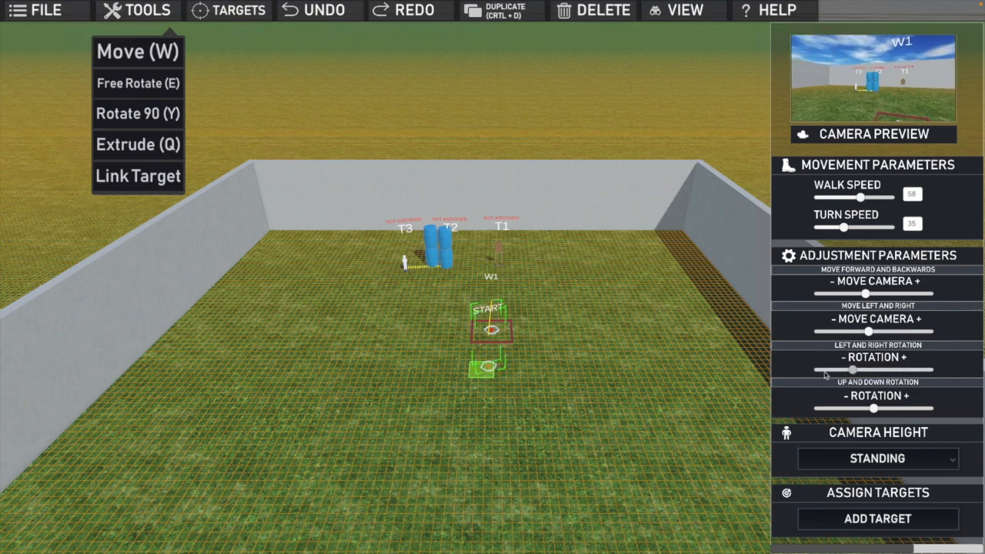
click(871, 373)
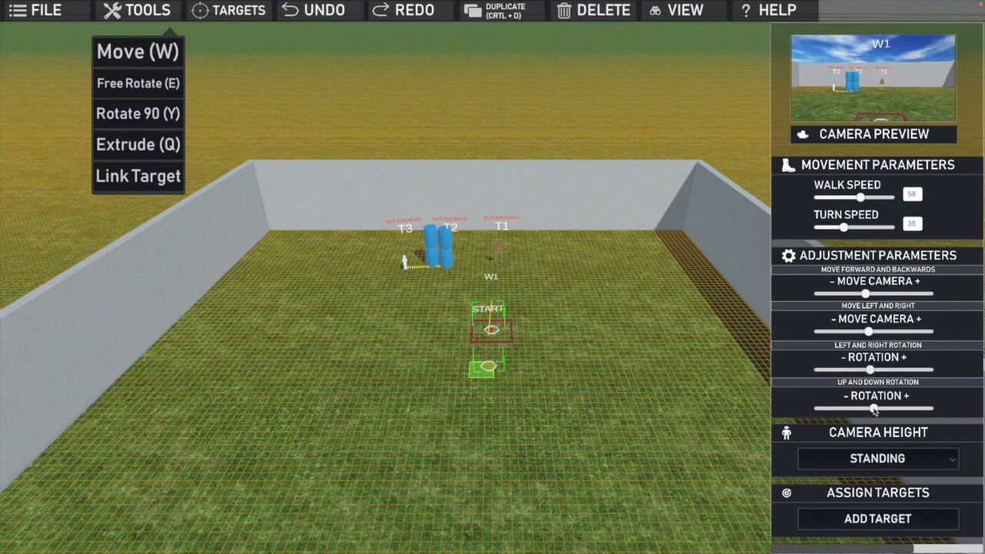
mouse_move(874, 410)
mouse_down()
mouse_move(886, 409)
mouse_move(874, 410)
mouse_up()
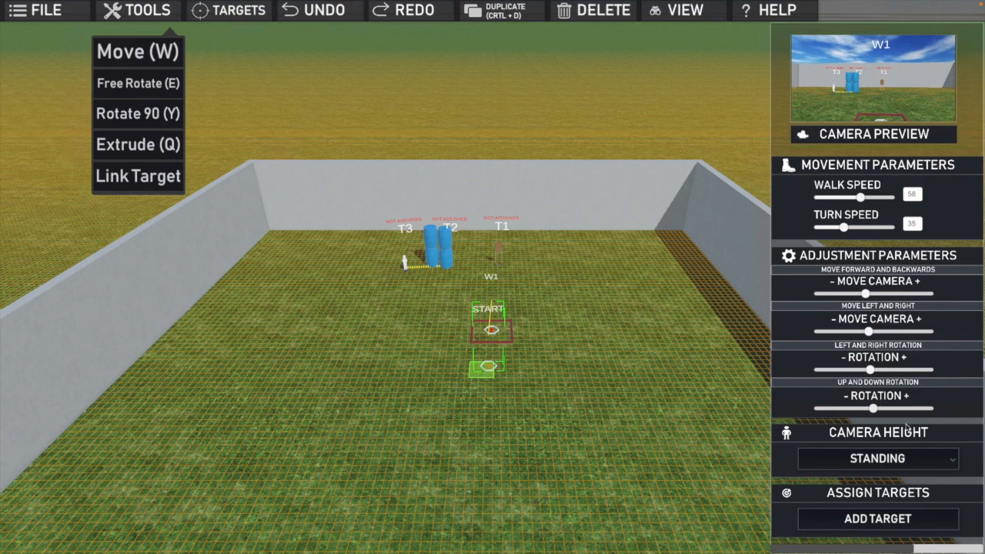
Set the START waypoint's camera height to Prone.
click(950, 461)
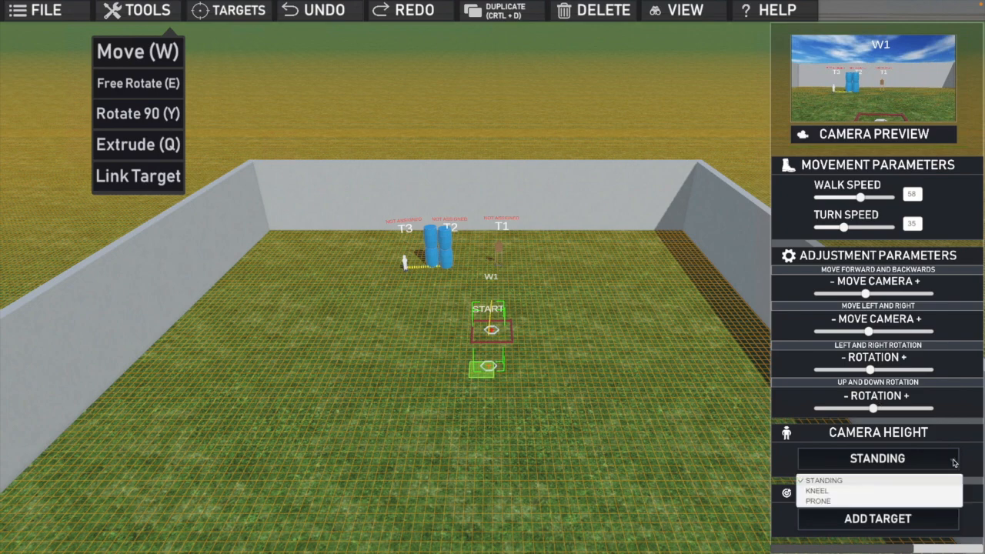
click(872, 502)
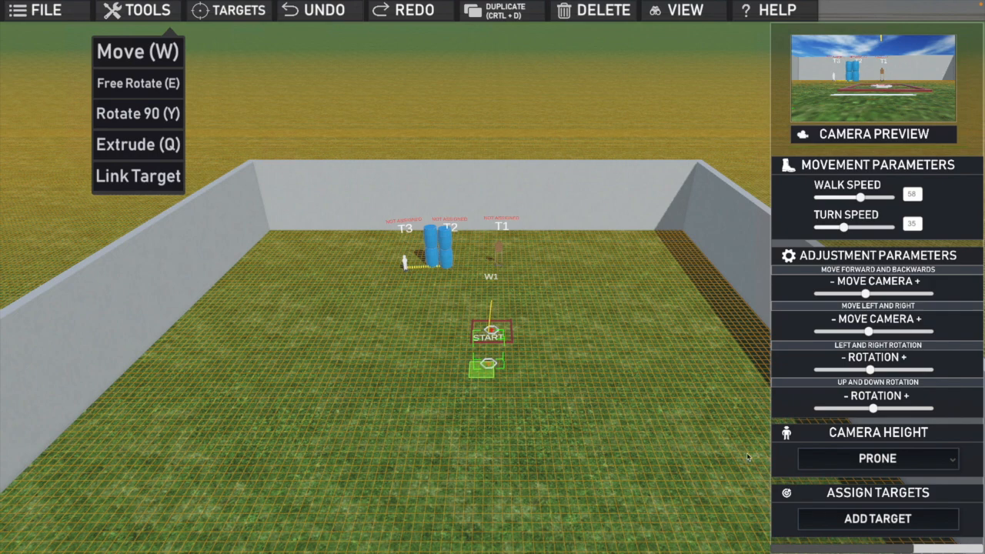
click(512, 329)
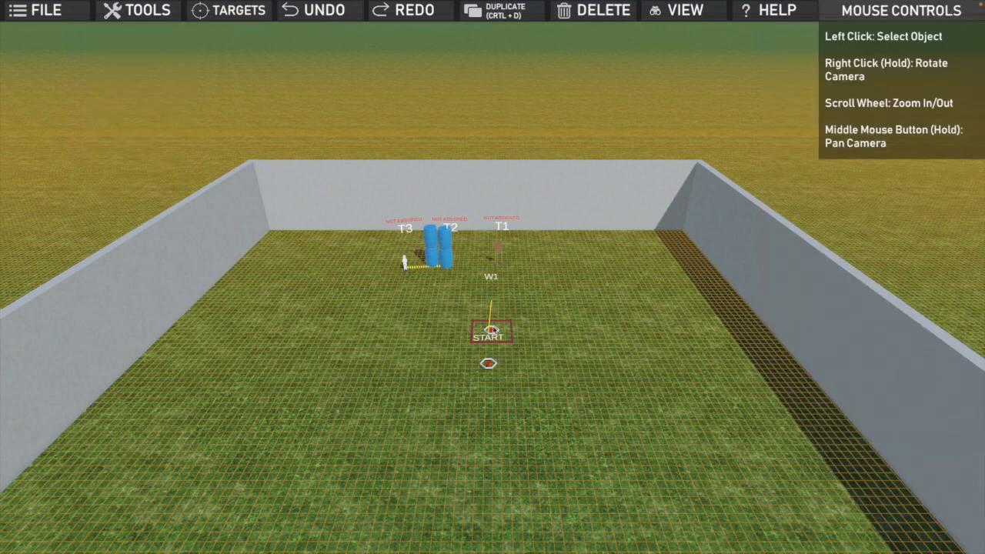
click(491, 330)
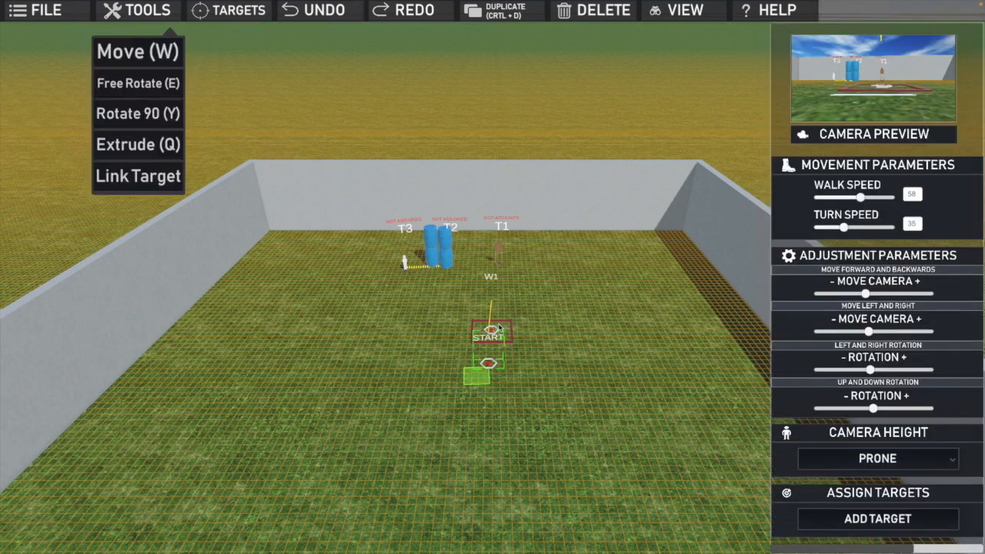
Assign targets T1, T2 and T3 to the W1 waypoint inside the shooting box and return to the stage view.
click(494, 328)
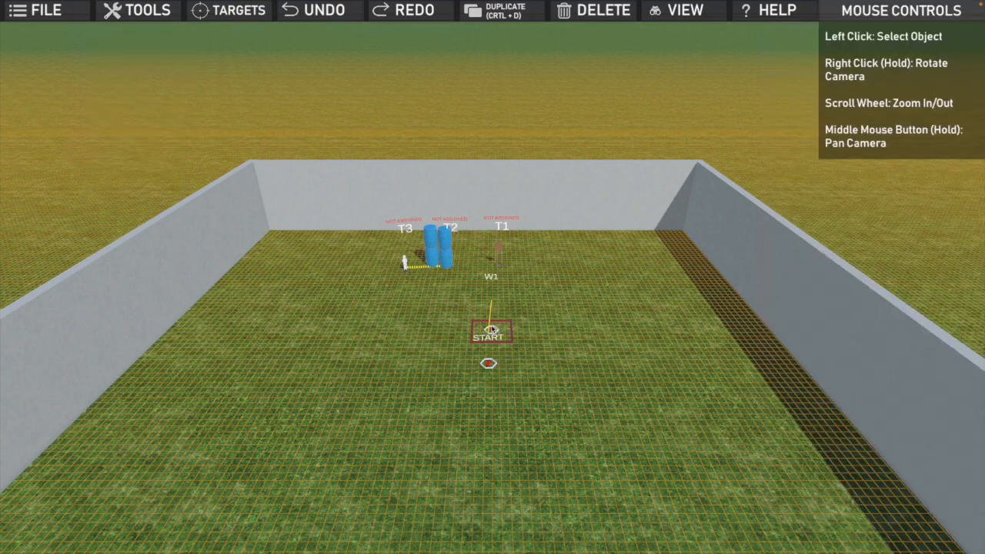
click(491, 328)
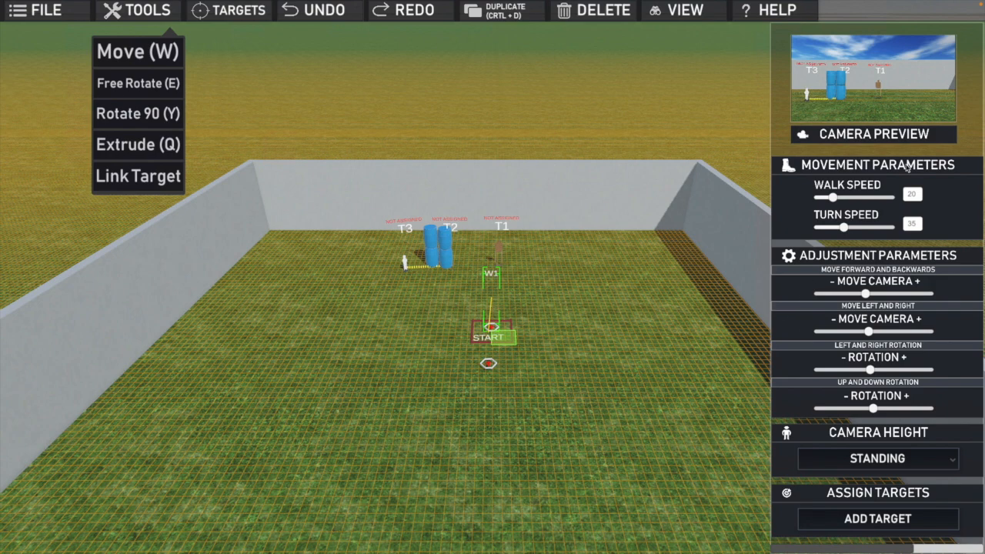
click(864, 520)
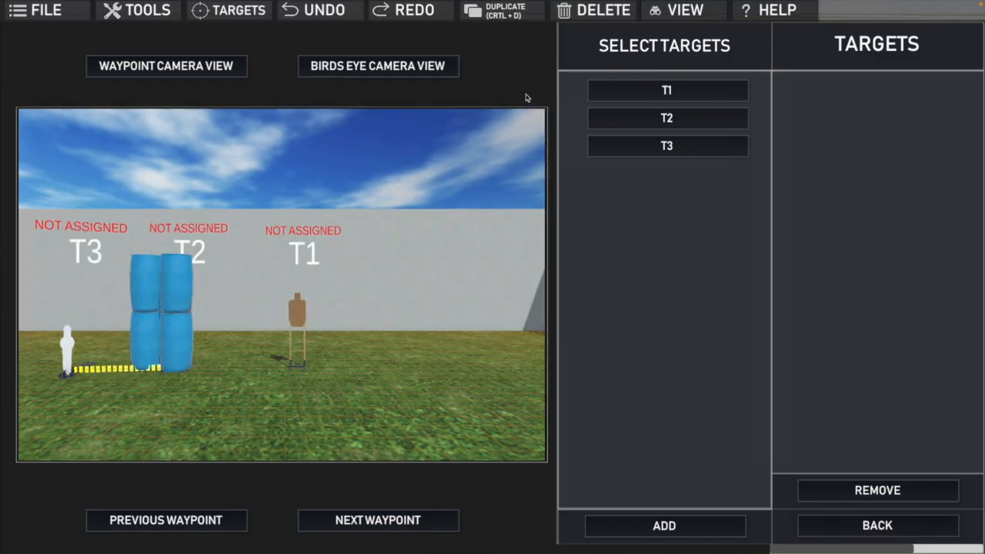
click(667, 90)
click(660, 117)
click(663, 146)
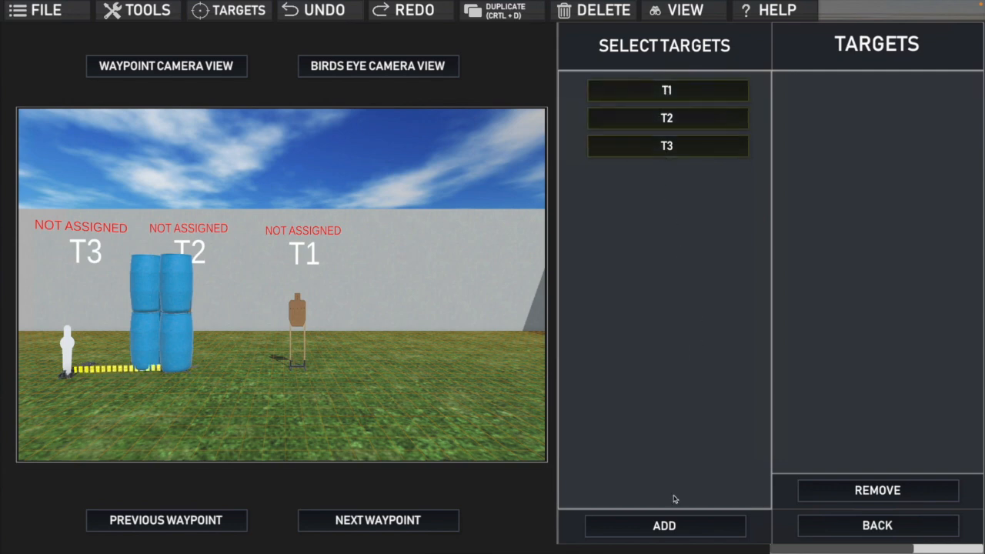
click(664, 526)
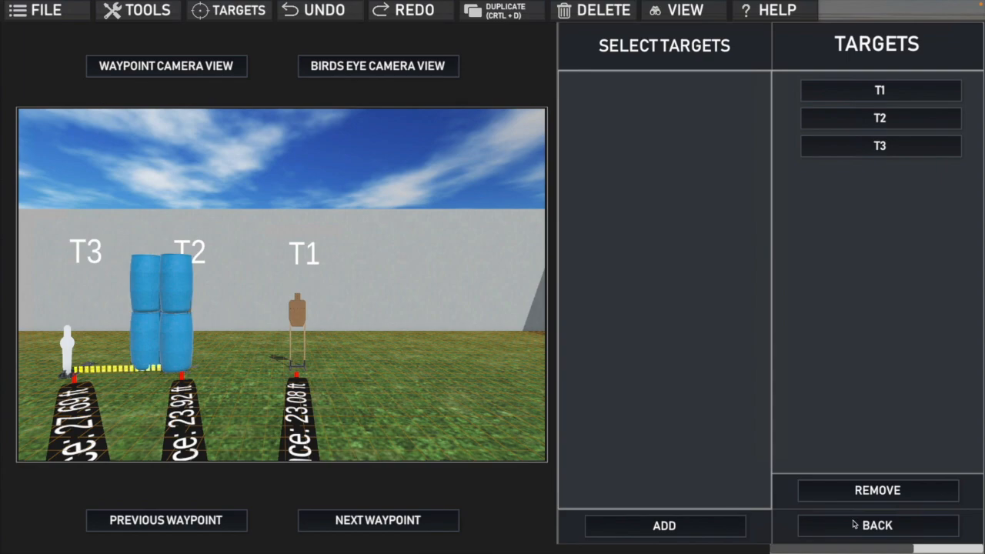
click(877, 526)
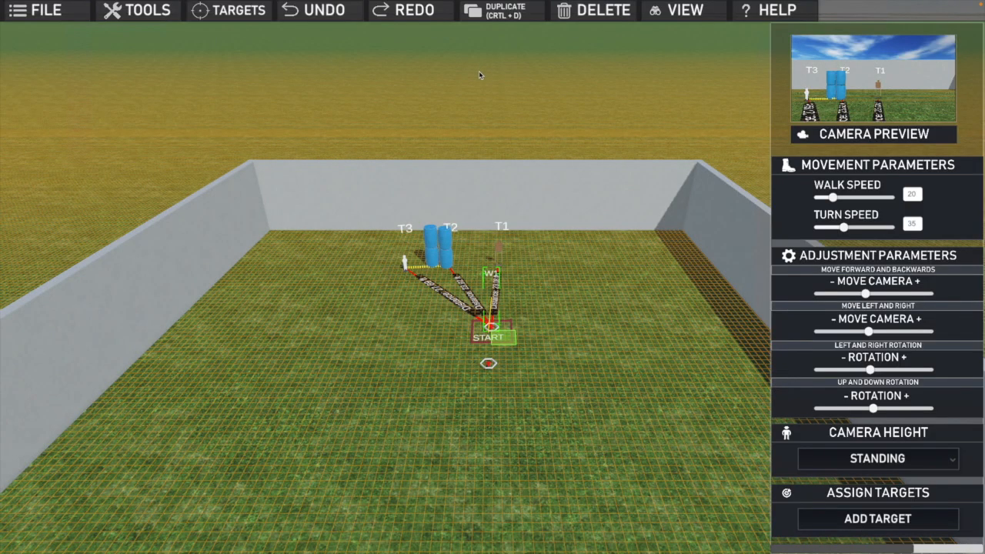
Save the stage locally under the name Demo with the designer's name filled in, and return to the editor.
click(60, 19)
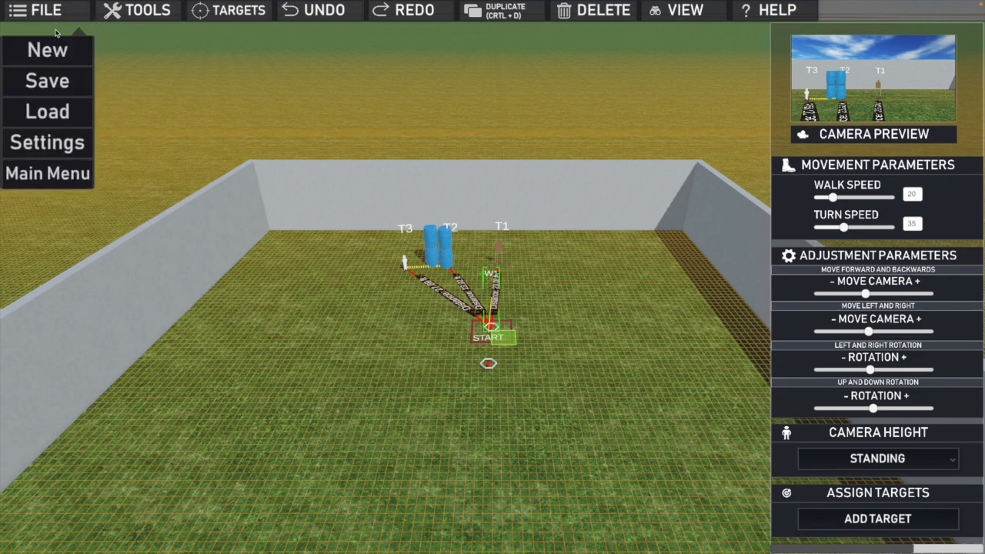
click(52, 83)
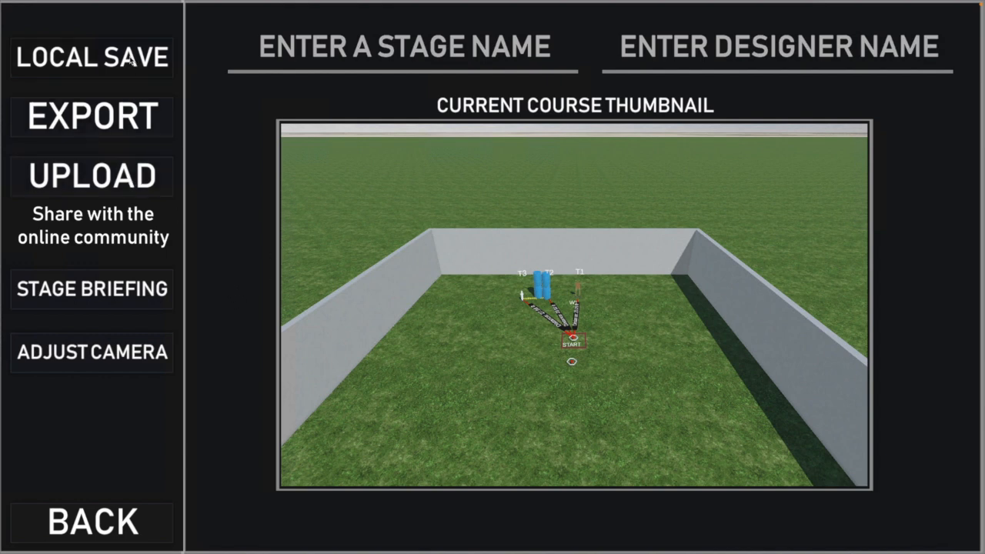
click(345, 46)
click(348, 49)
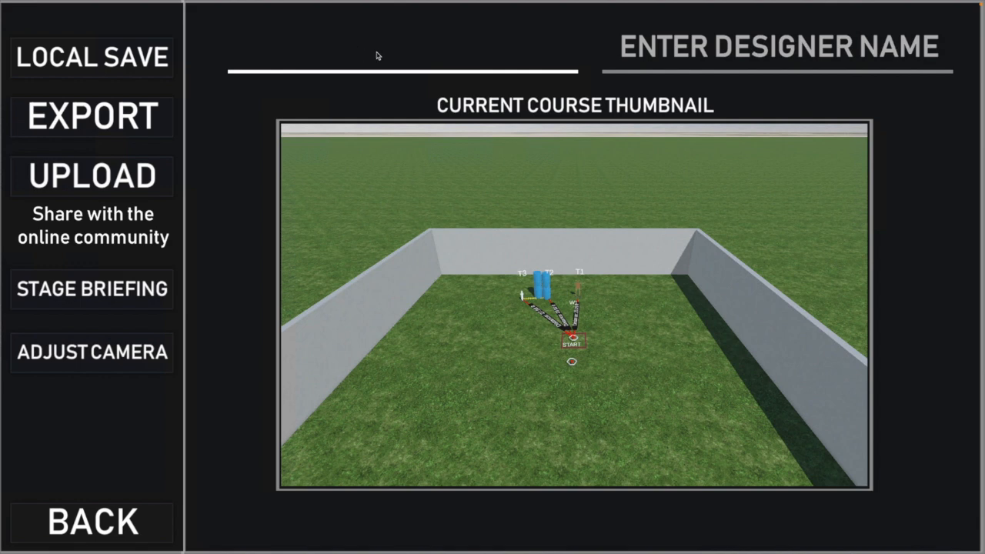
text(Demo)
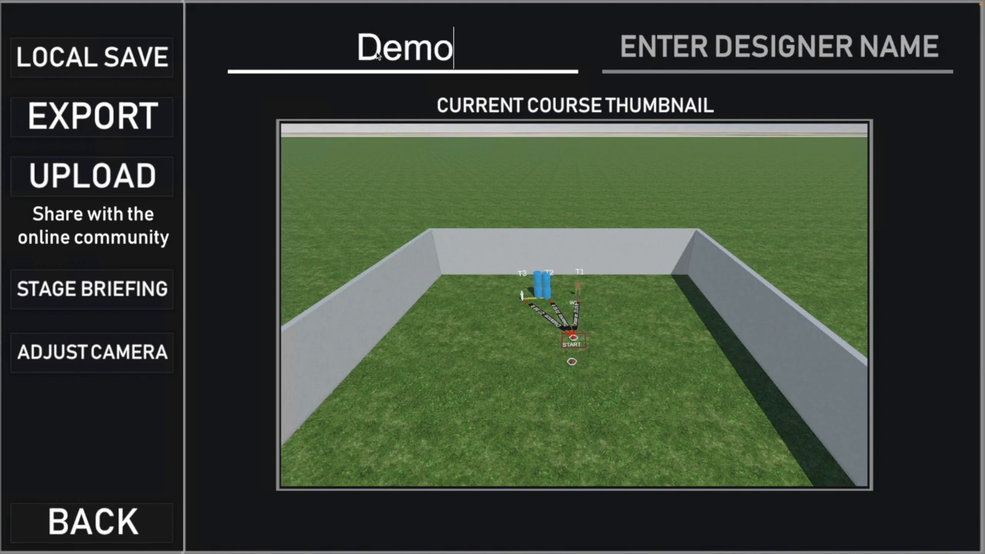
click(699, 51)
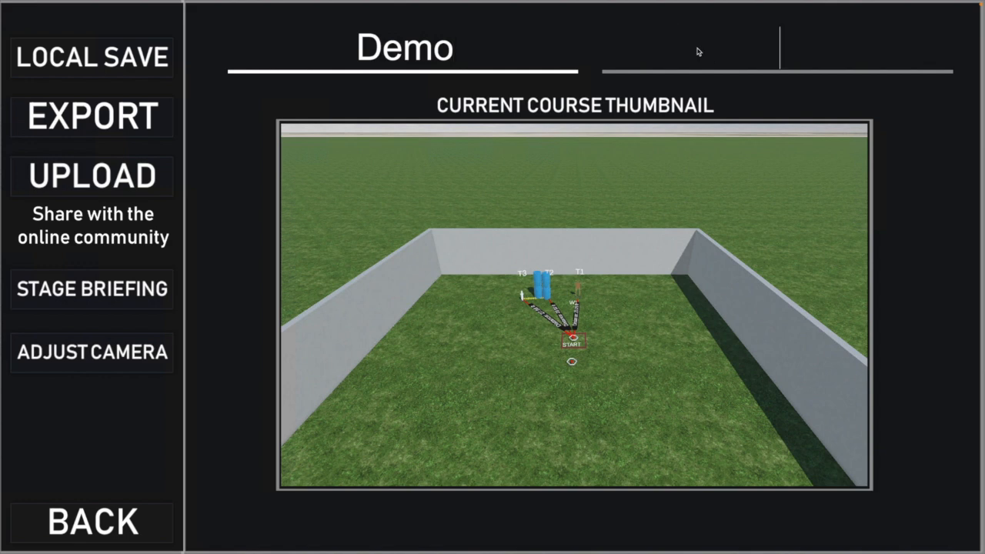
text(Joem)
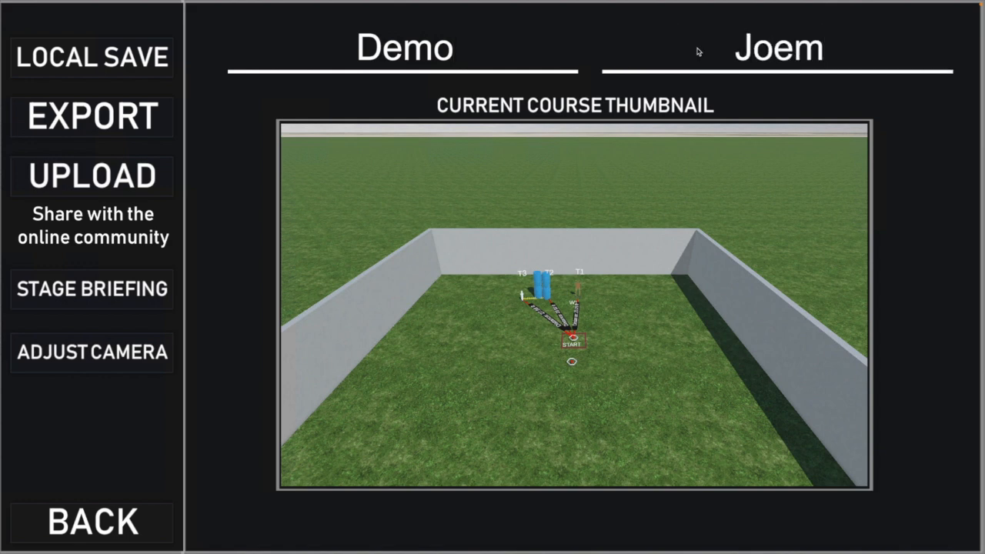
key(BackSpace)
text(Mky)
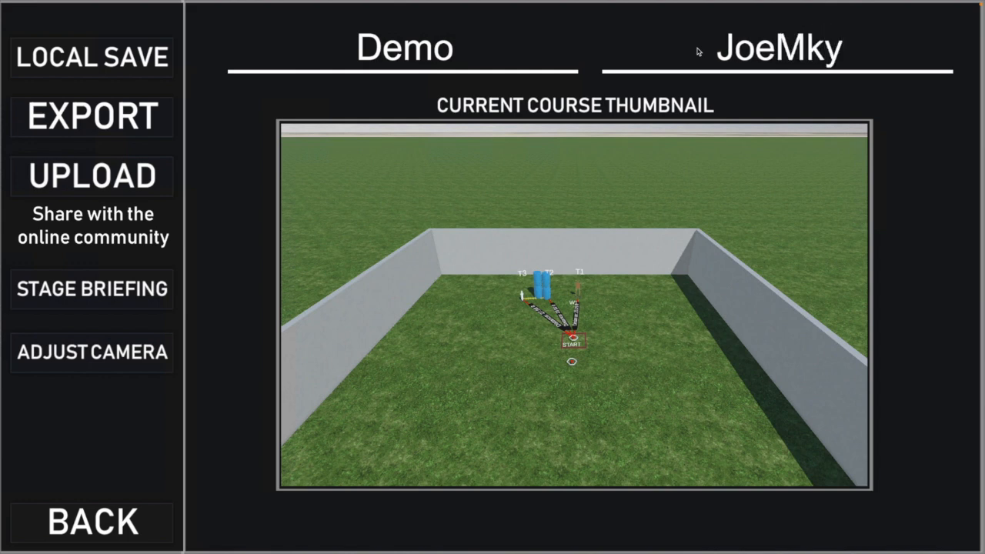
click(85, 67)
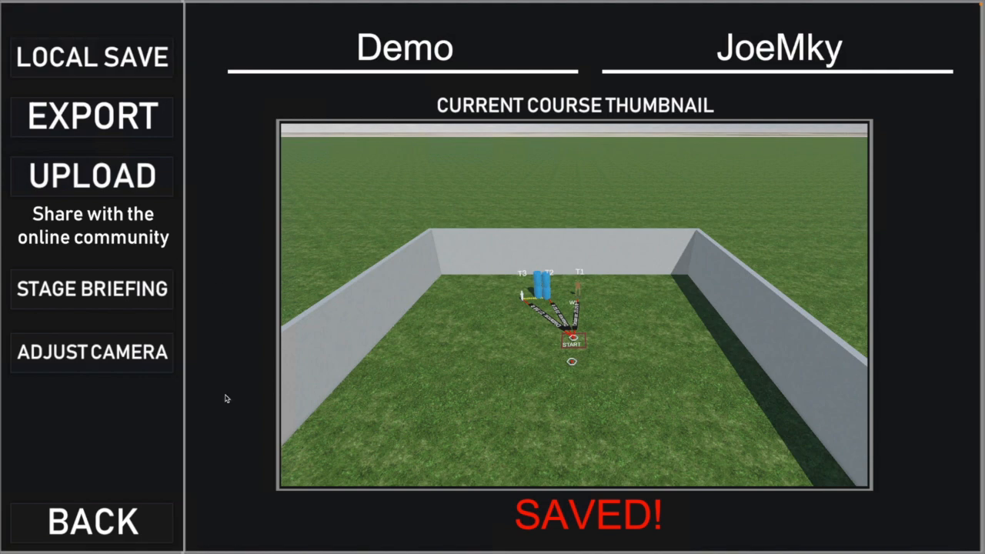
click(109, 524)
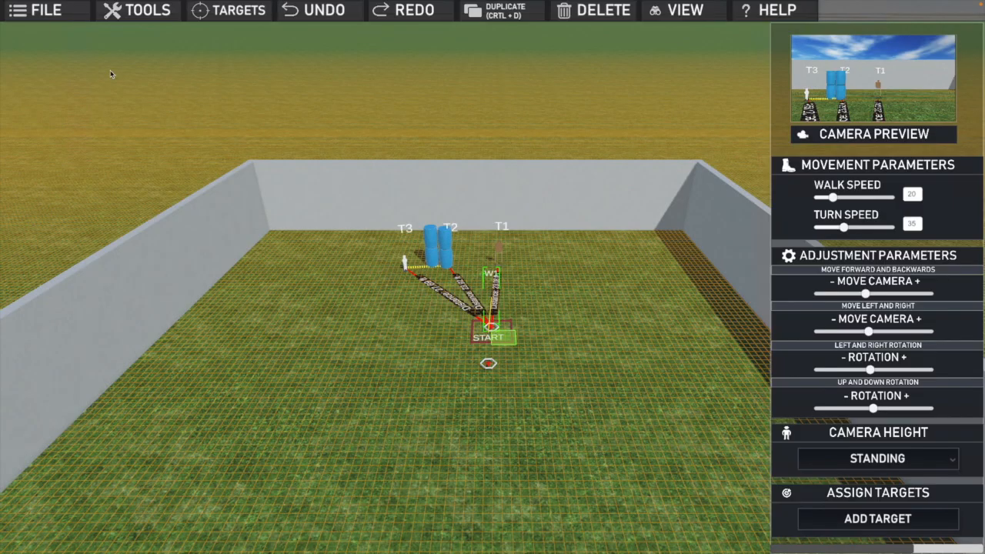
Exit the editor to the main menu without saving again and open the simulator's list of local stages.
click(44, 11)
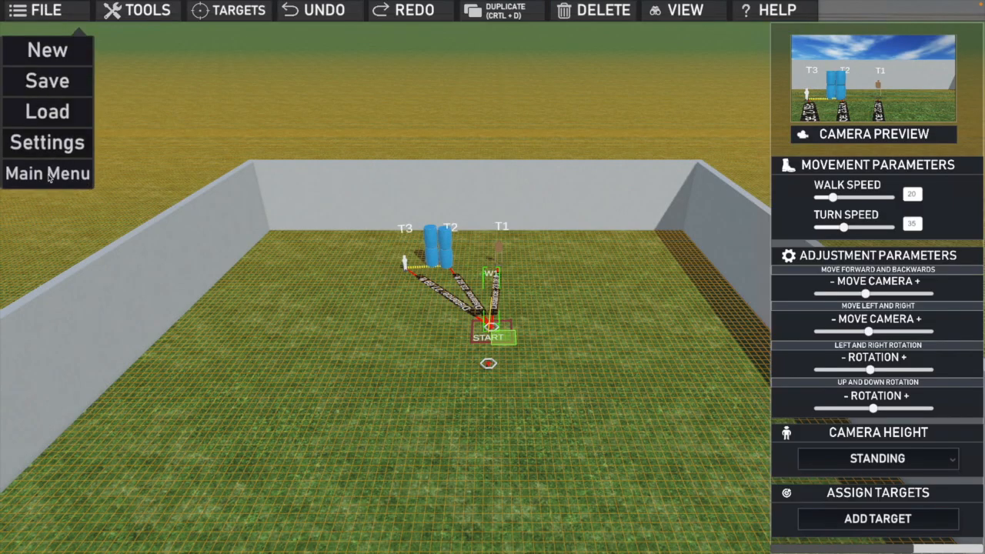
click(49, 174)
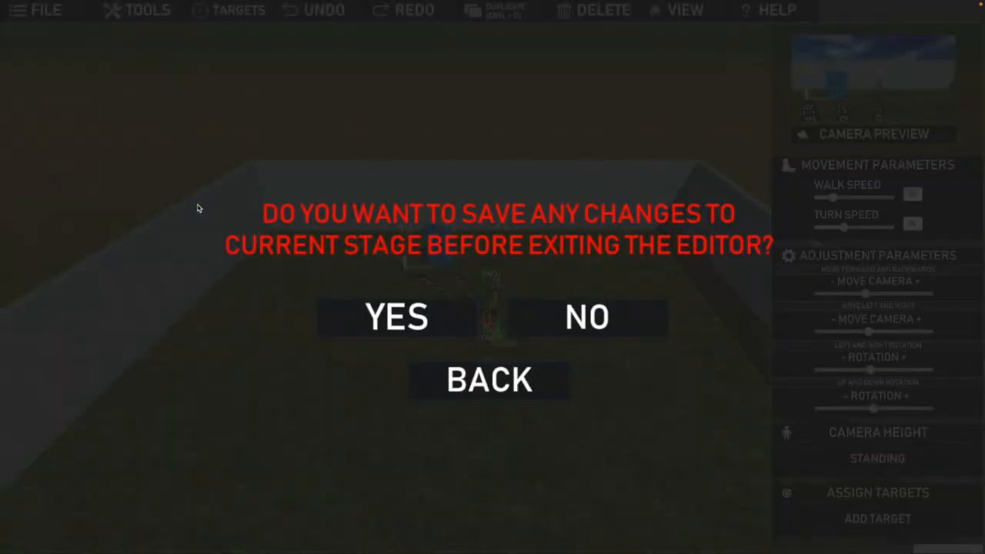
click(584, 324)
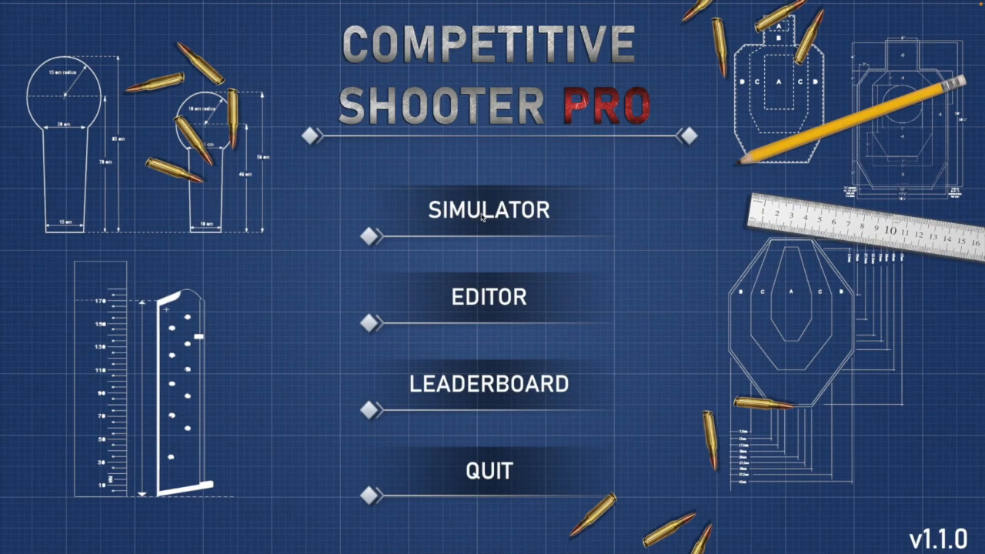
click(483, 218)
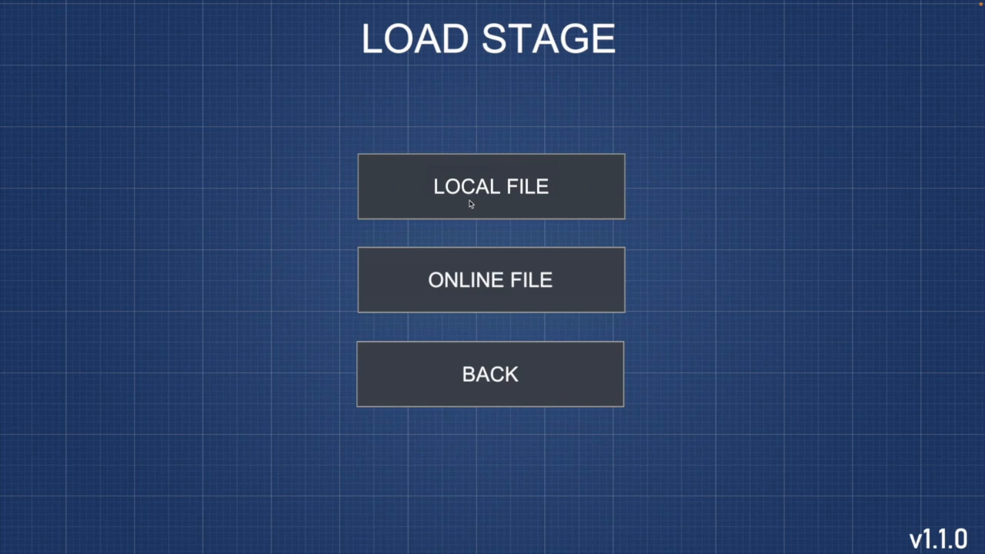
click(460, 205)
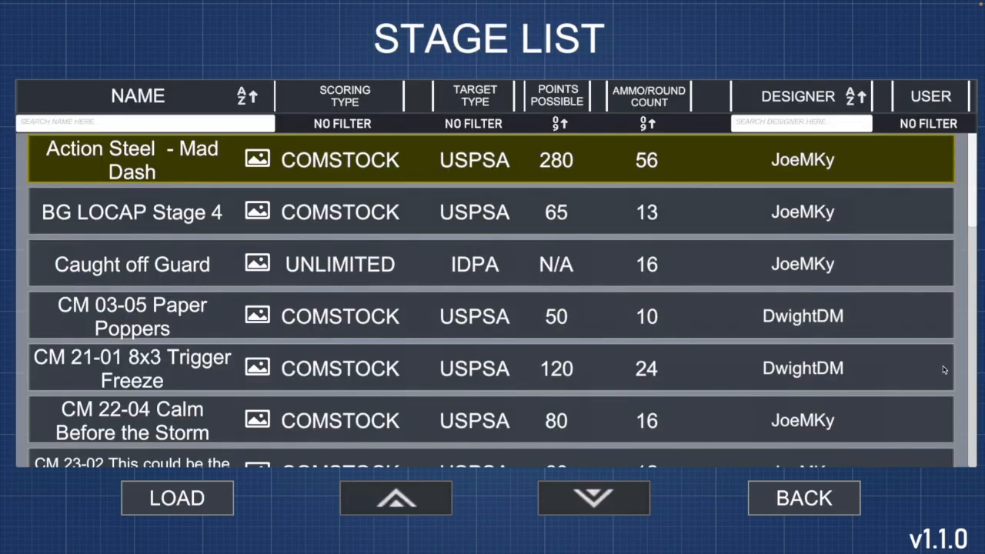
Find the Demo stage in the stage list, check its thumbnail preview, and load it.
scroll(971, 386, down, 10)
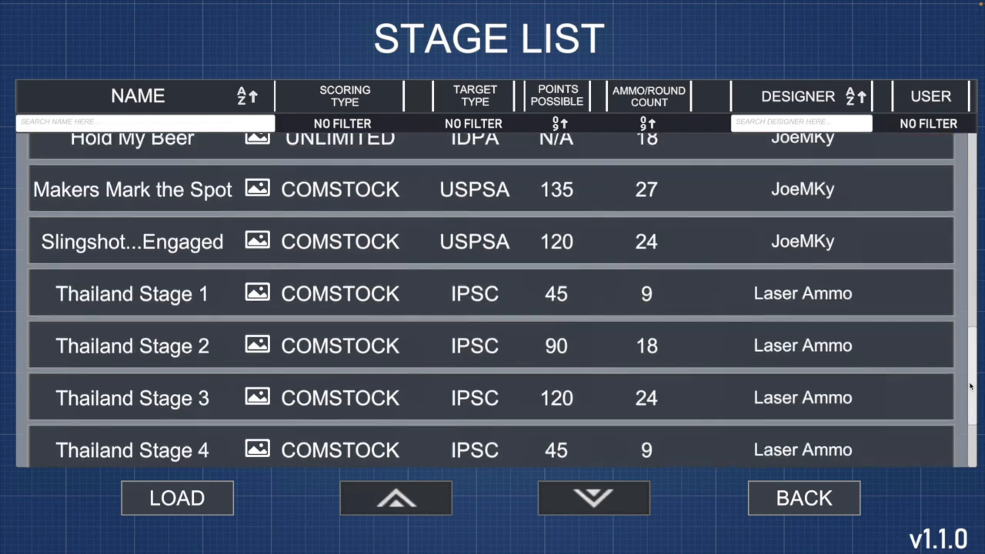
scroll(974, 342, down, 1)
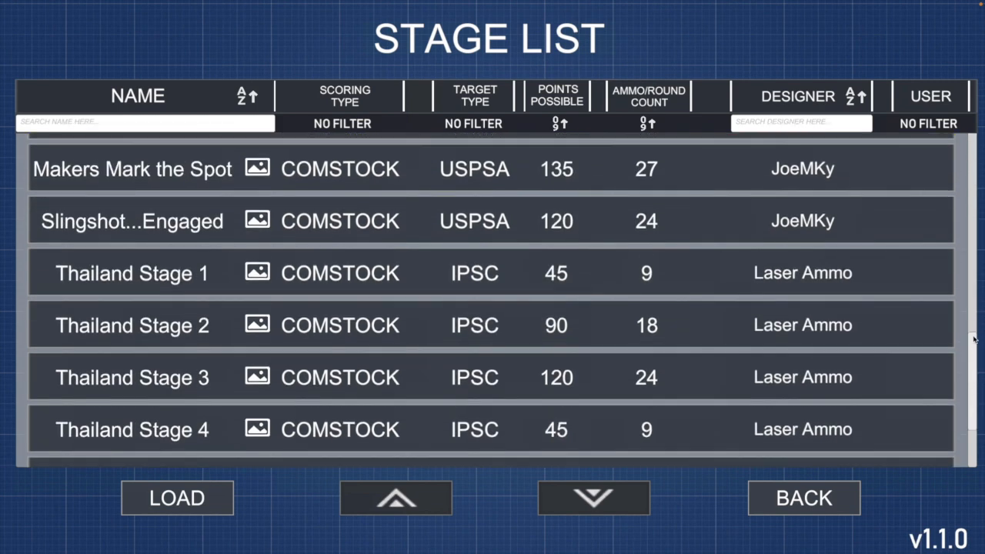
scroll(973, 317, up, 2)
scroll(973, 317, up, 3)
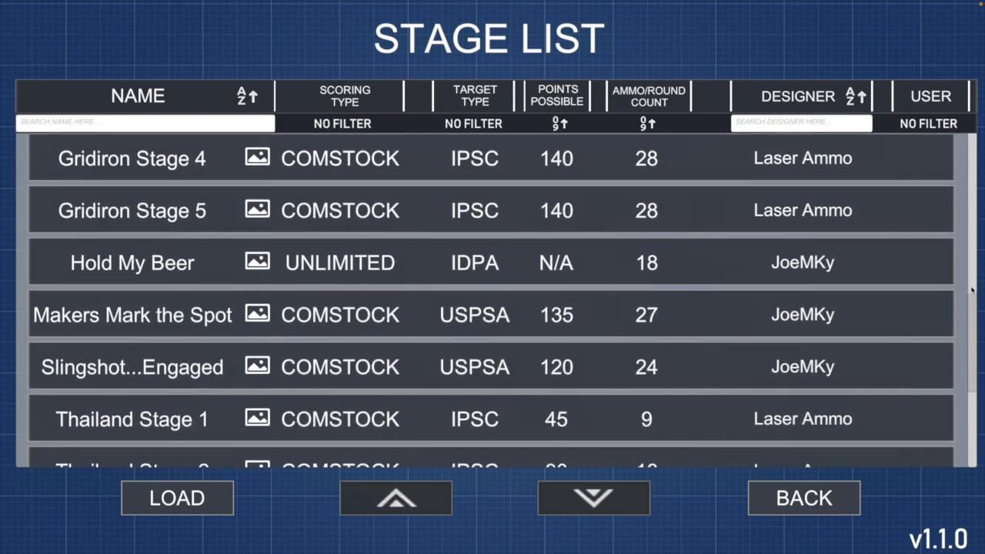
scroll(970, 266, up, 3)
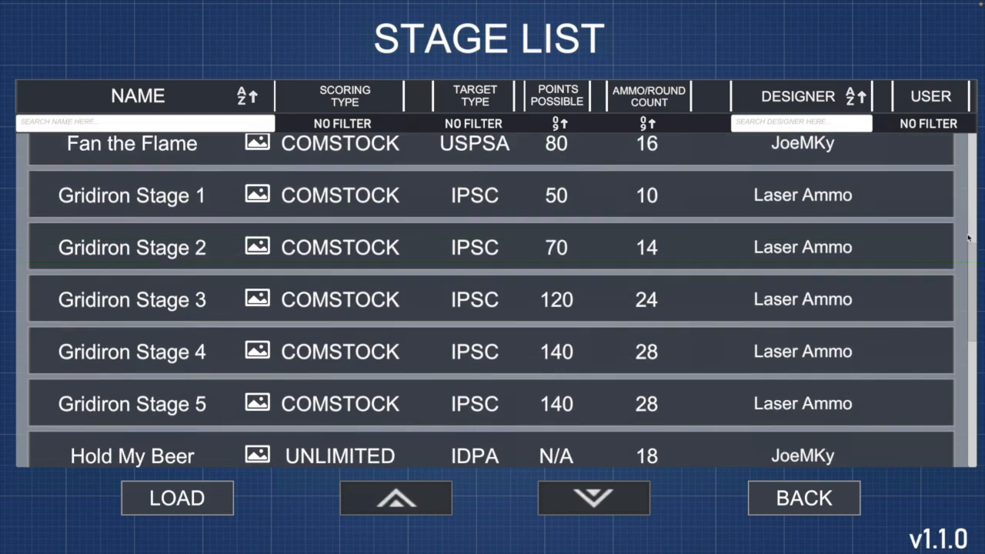
scroll(968, 217, up, 3)
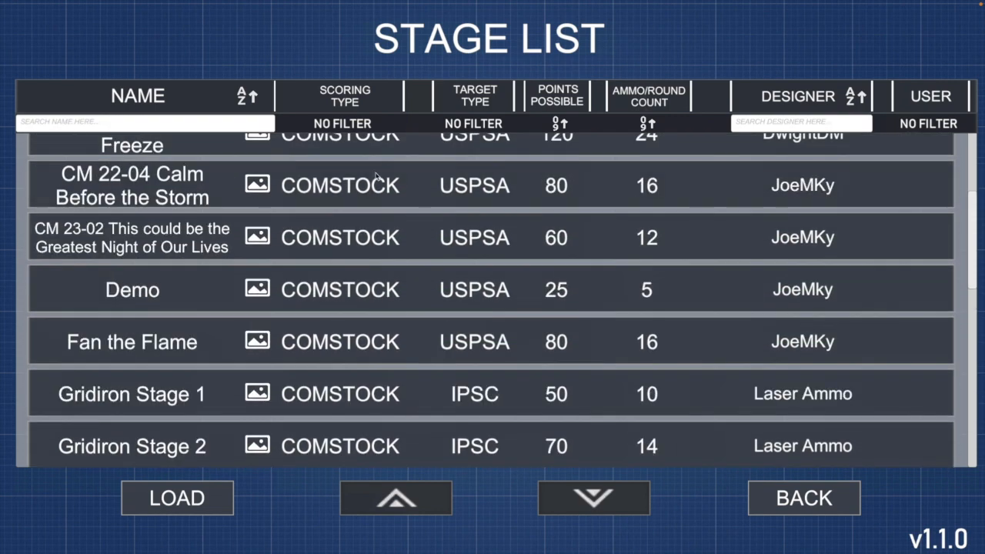
click(144, 300)
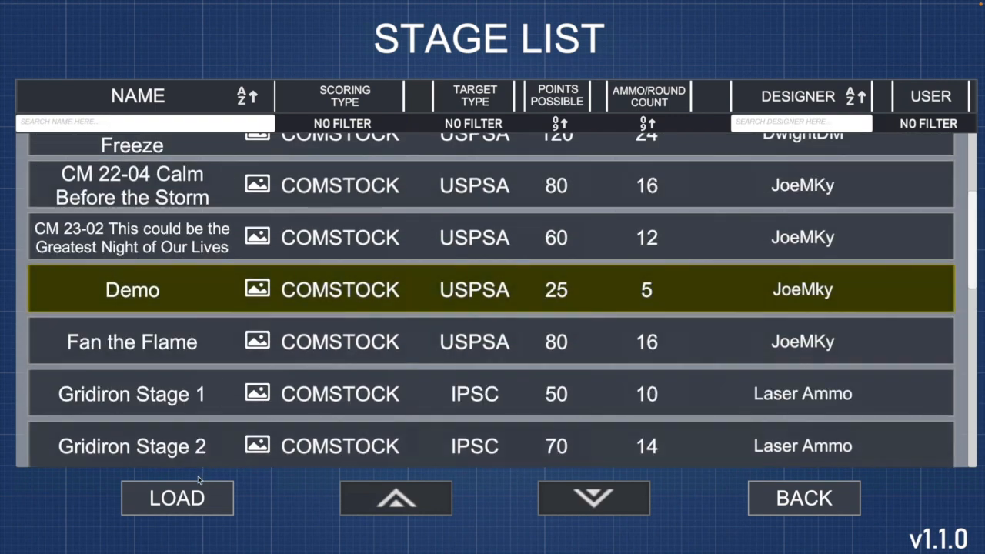
mouse_move(262, 289)
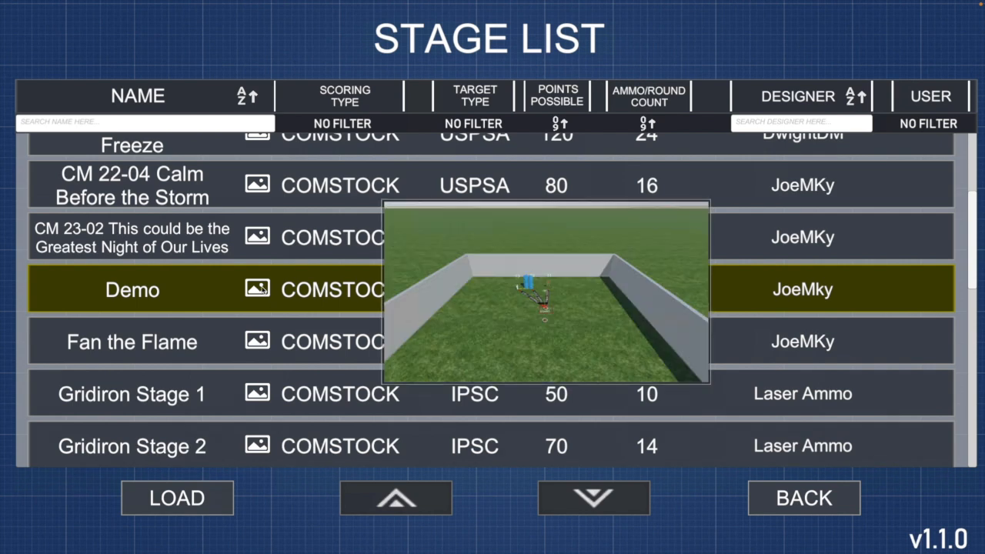
mouse_move(262, 240)
mouse_move(258, 337)
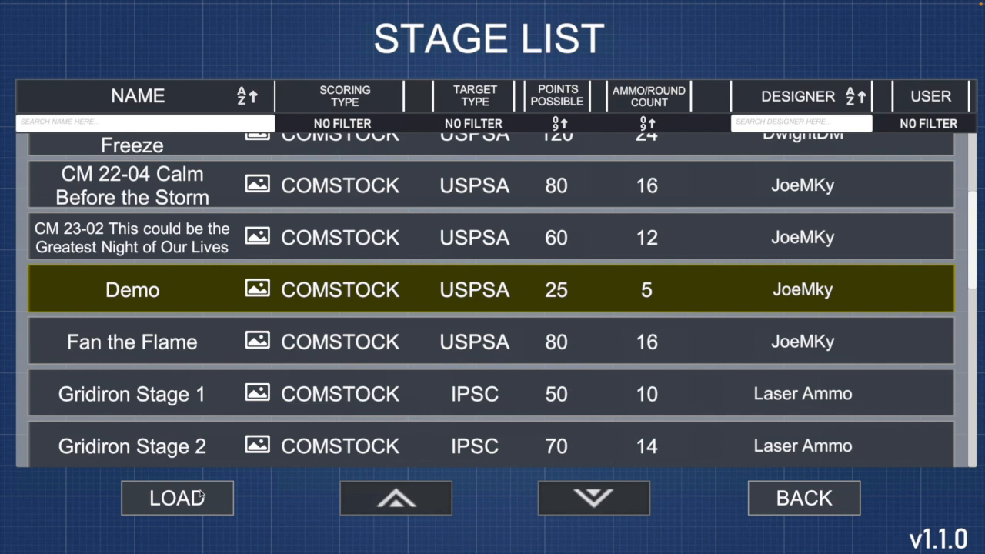
click(202, 496)
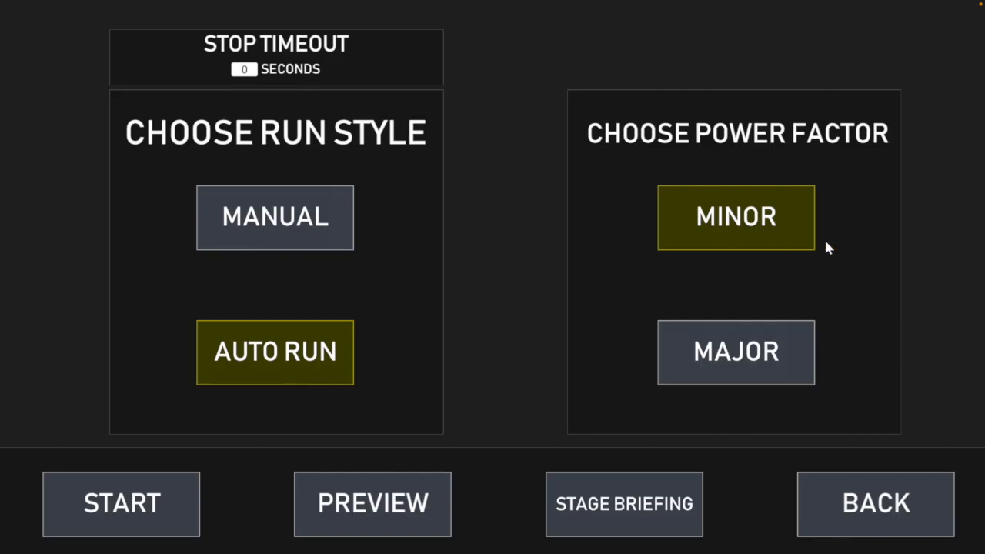
Choose the Major power factor and start the stage in Auto Run with a starting shot.
click(702, 361)
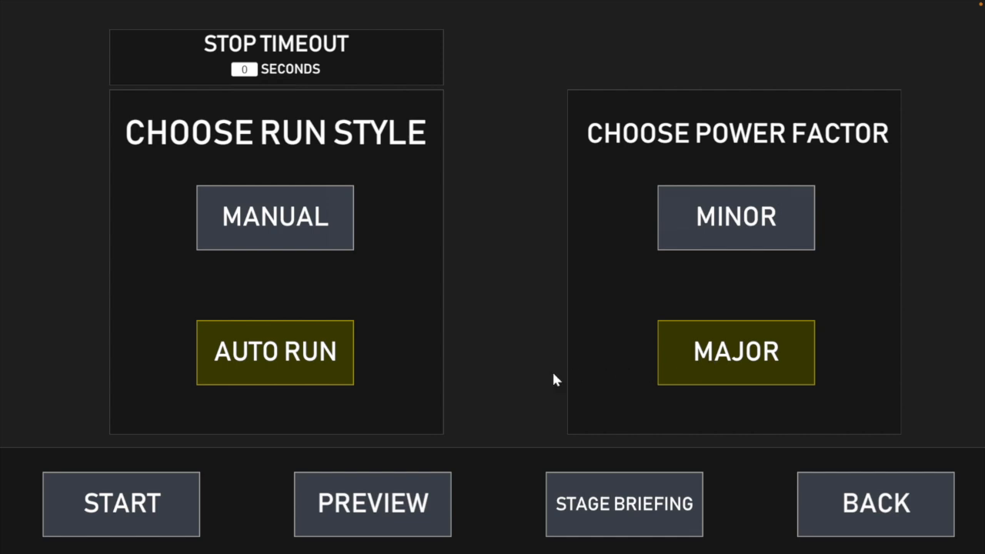
click(123, 508)
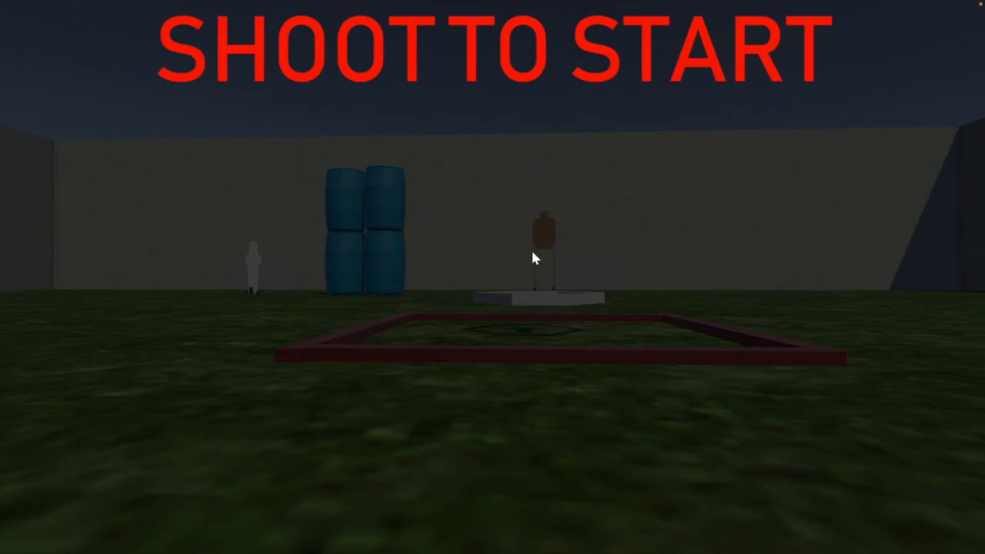
click(542, 284)
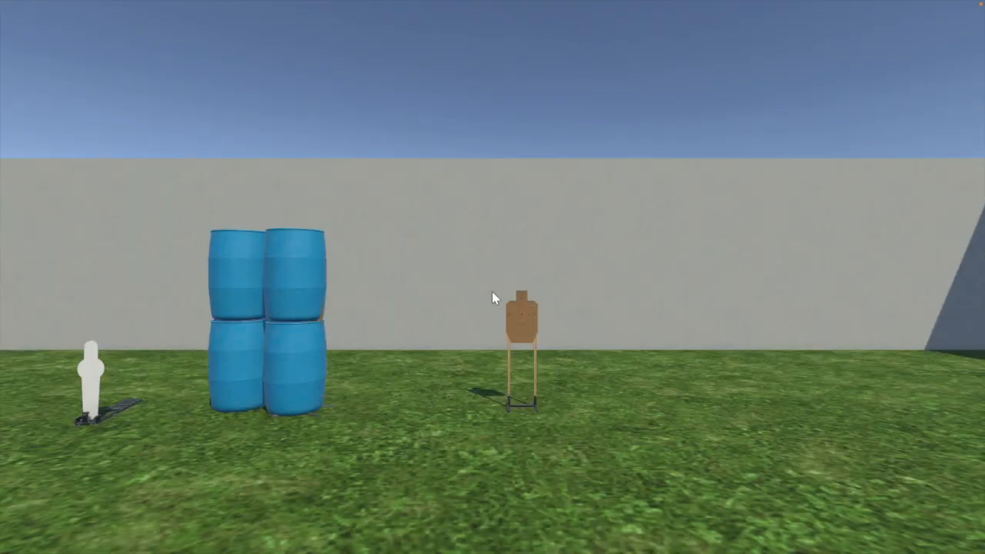
Shoot the white popper, then fire several shots at the swinging target as it emerges beside the blue barrels.
click(90, 357)
click(326, 330)
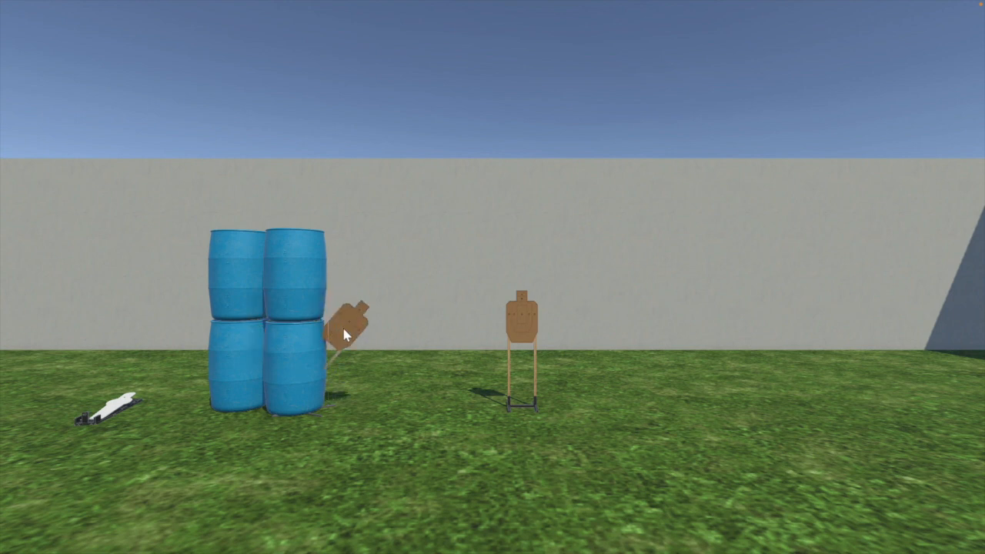
click(344, 332)
click(344, 331)
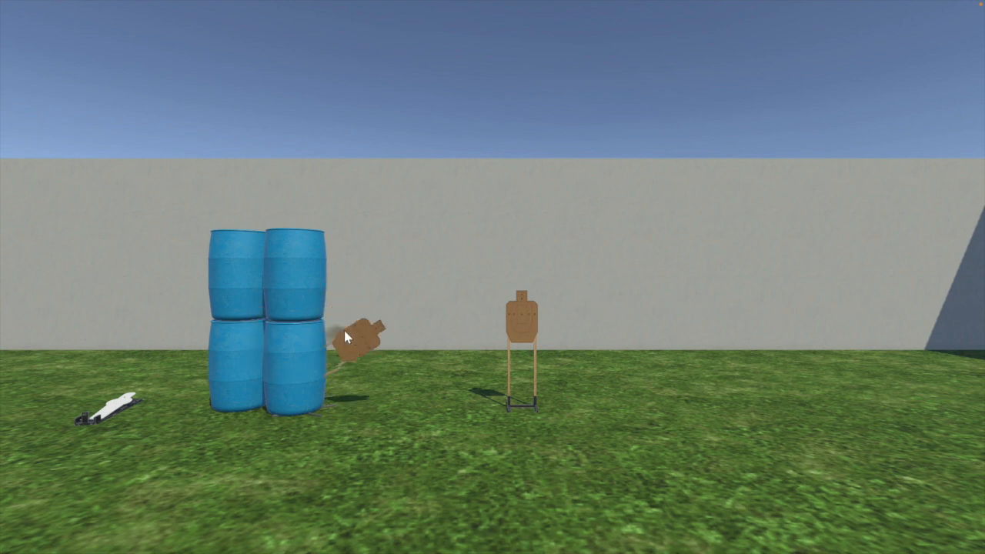
click(347, 336)
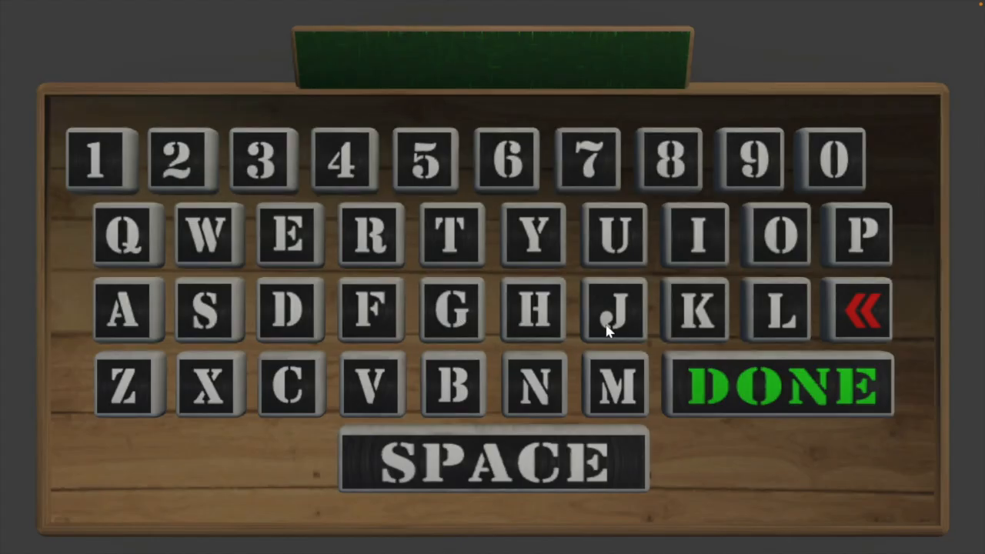
Enter J as the leaderboard name for the Demo run and open its after-action review.
click(612, 329)
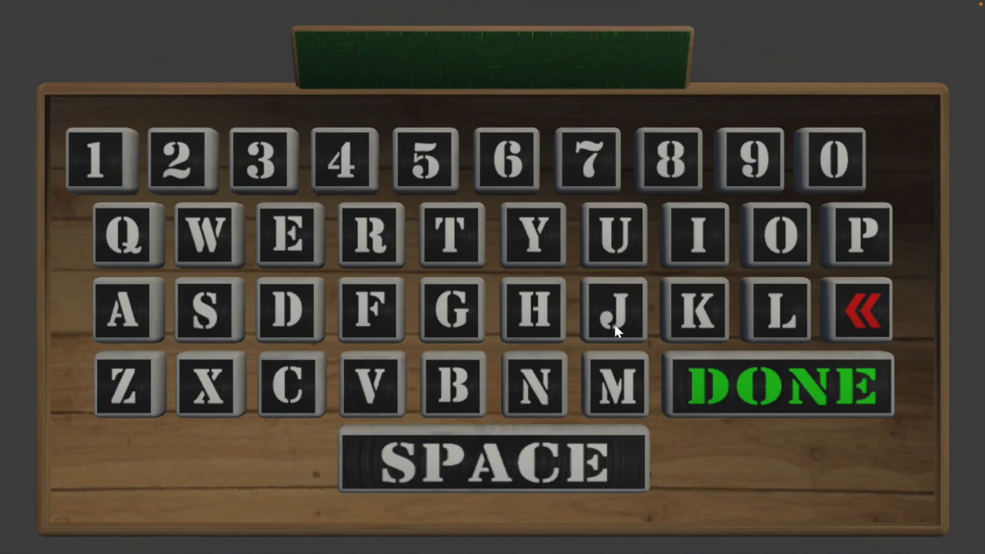
click(701, 369)
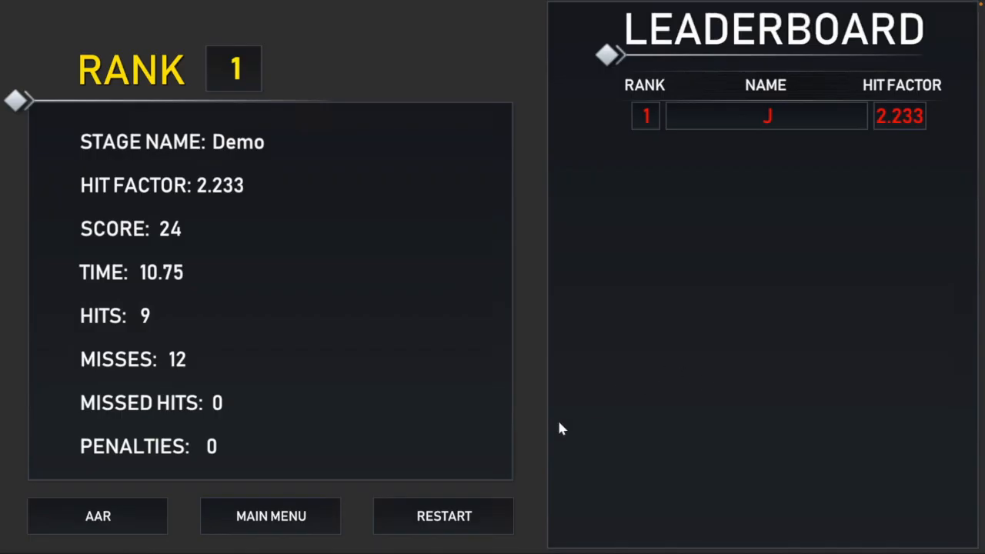
click(121, 516)
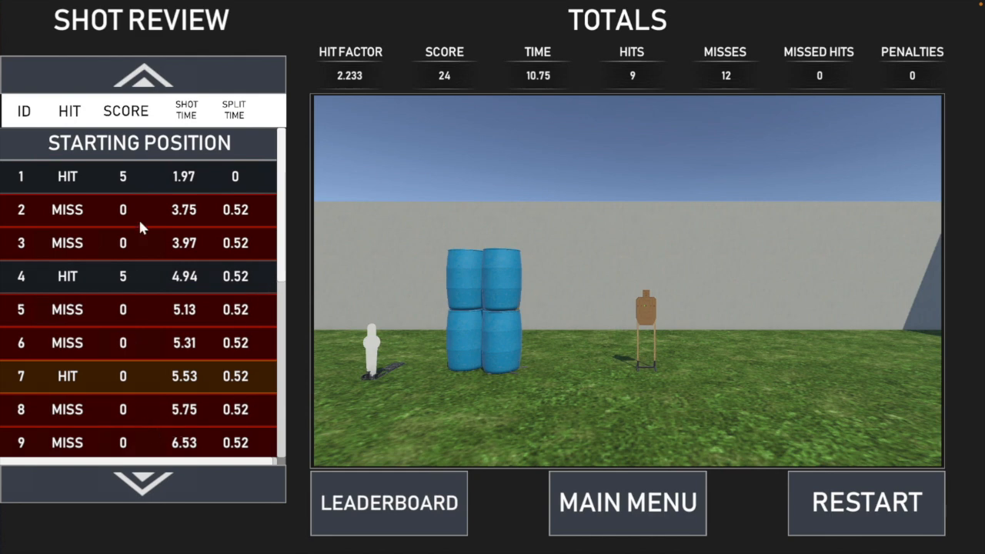
Review shot 1 on the white popper and go through the following shots up to shot 10 on the swinging target.
click(145, 179)
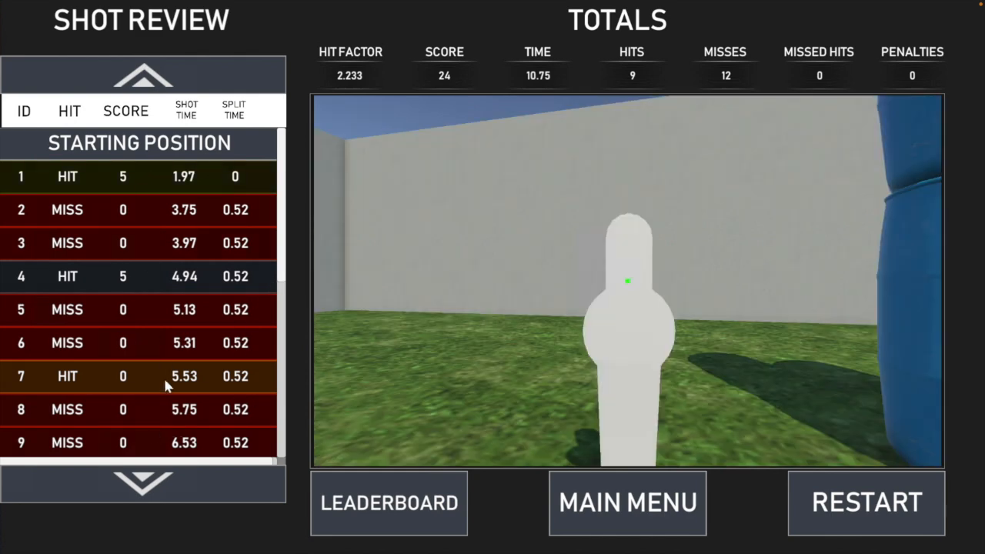
click(143, 483)
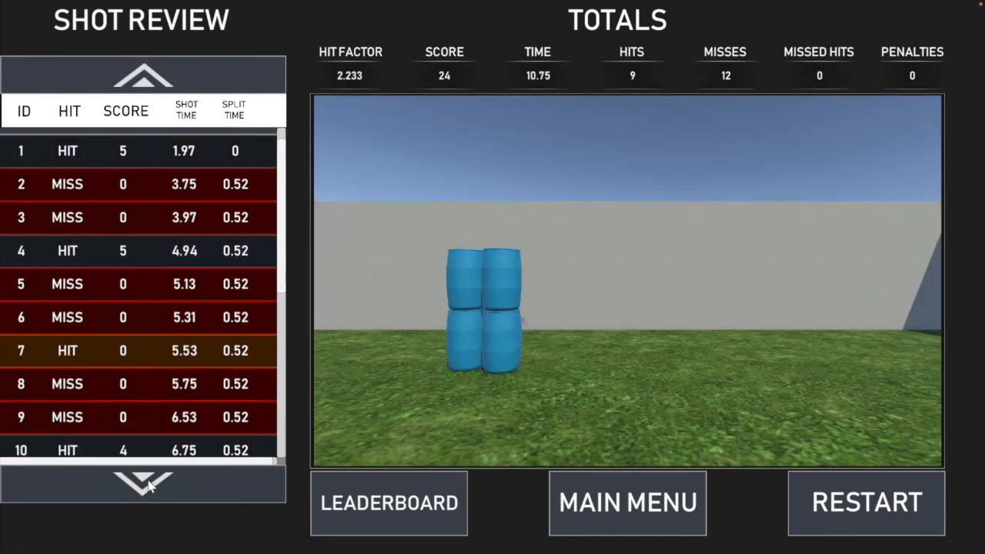
click(143, 482)
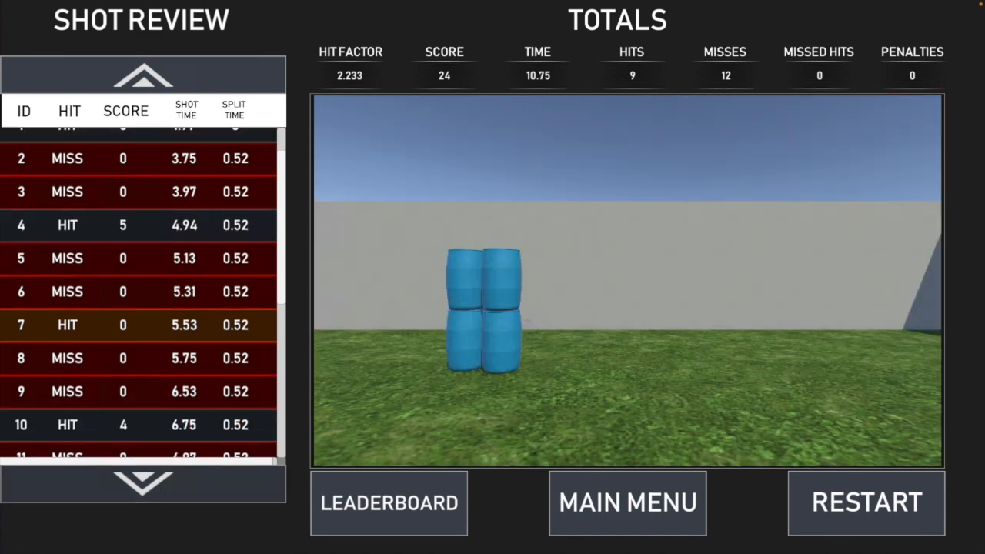
click(143, 483)
click(143, 482)
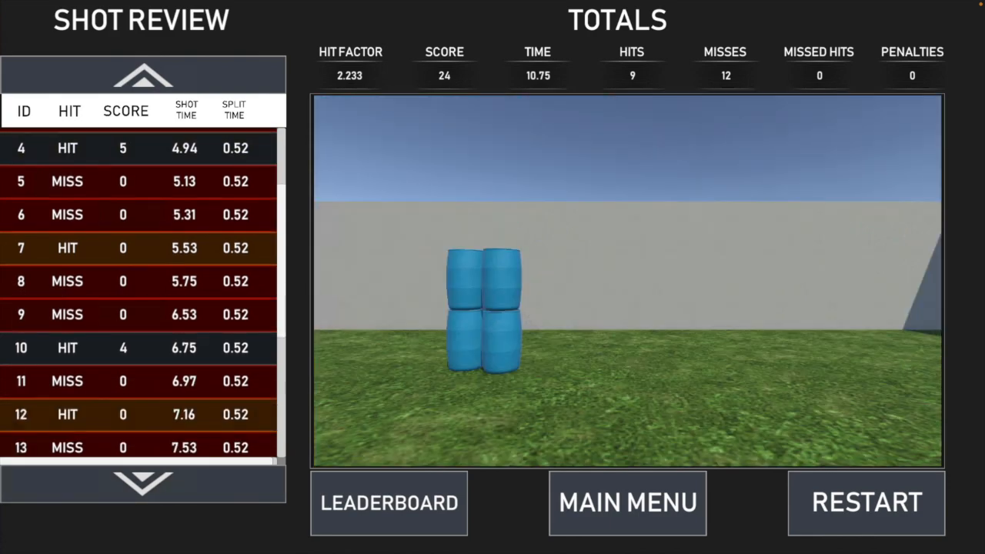
click(143, 482)
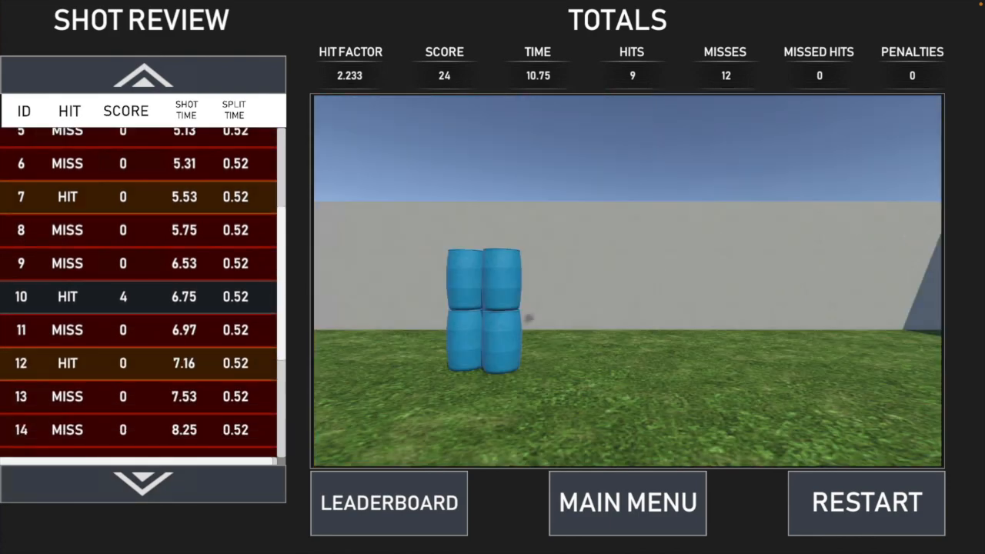
click(143, 483)
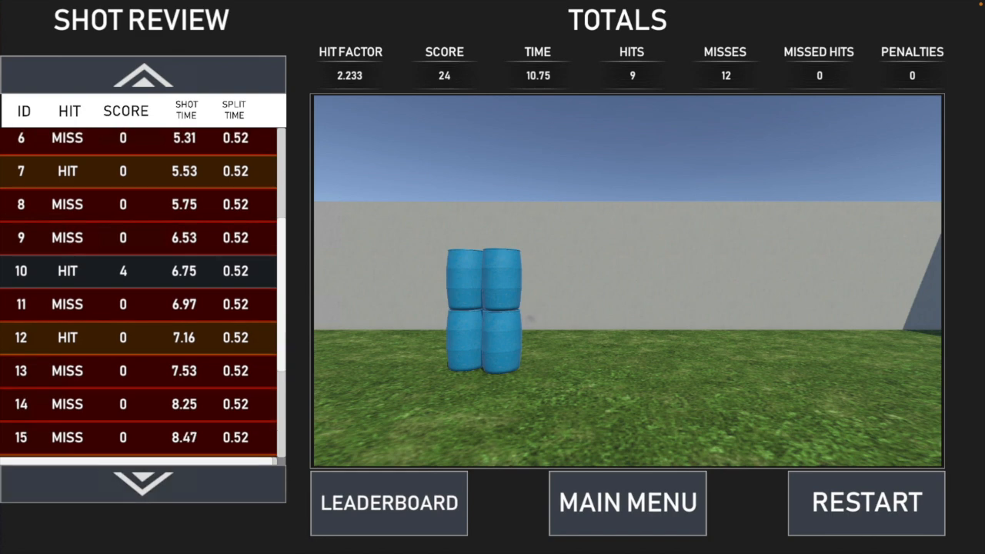
click(143, 483)
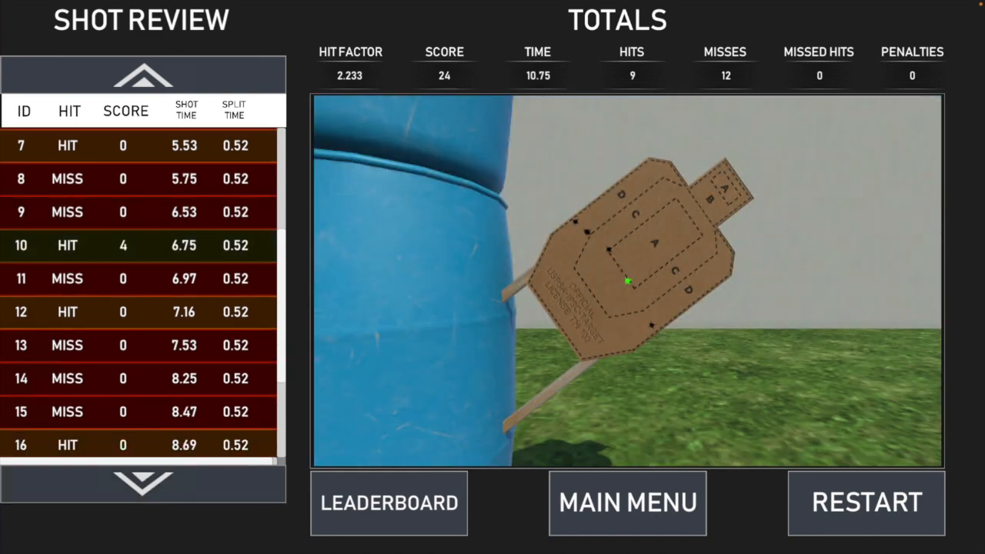
Examine the remaining shots of the run, through shot 21 on the stationary target.
click(143, 482)
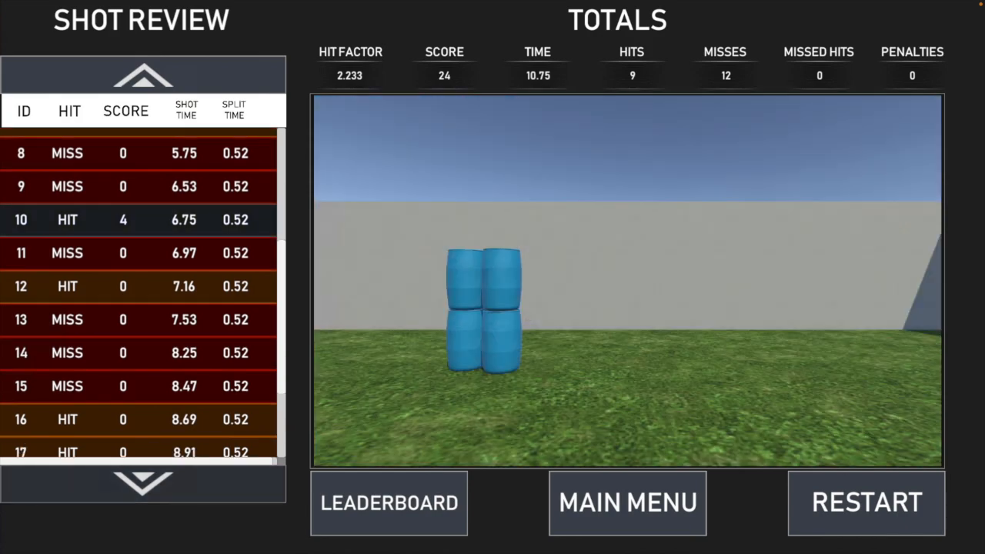
click(143, 483)
click(143, 482)
click(143, 483)
click(143, 484)
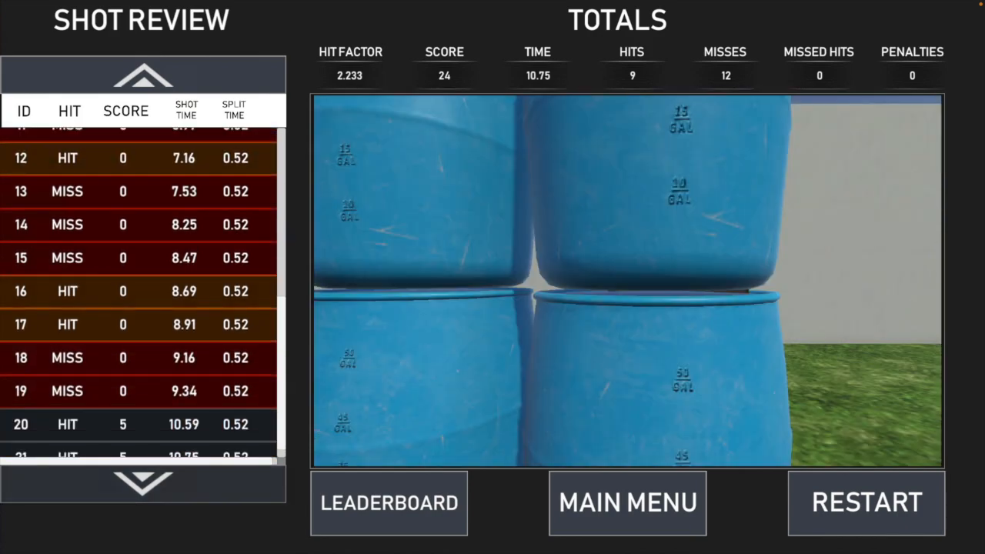
click(143, 484)
click(143, 484)
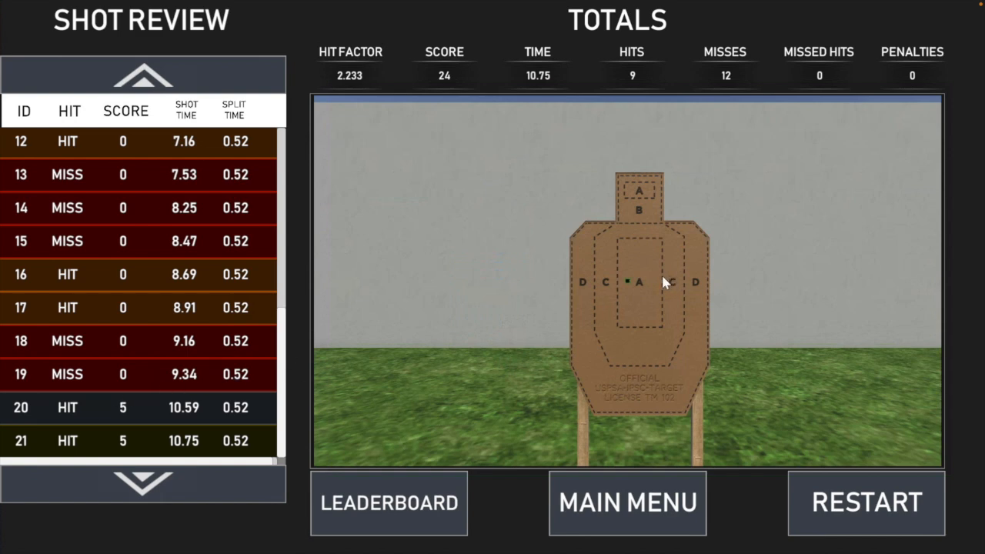
Re-examine shots 16 and 15, and go back to shot 10 on the swinging target.
click(98, 269)
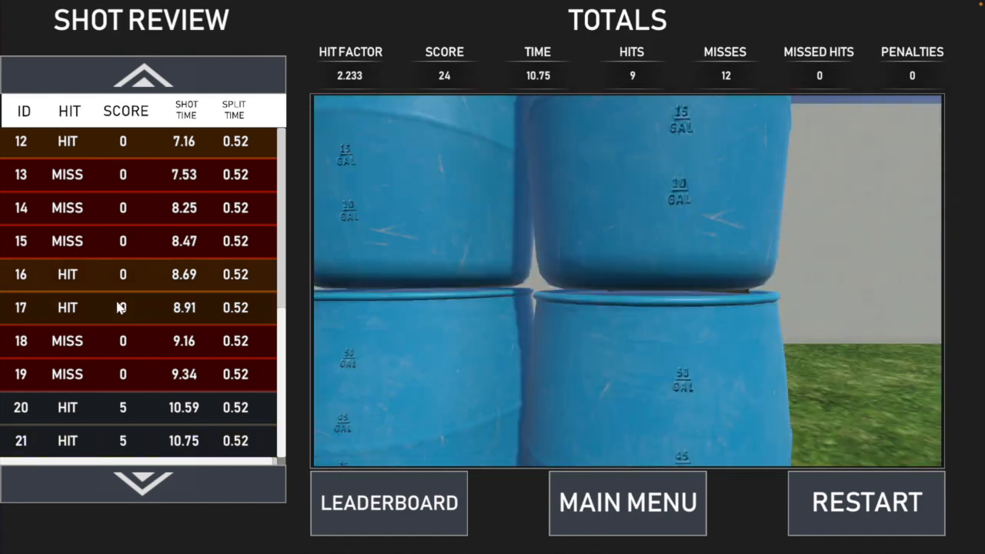
click(110, 233)
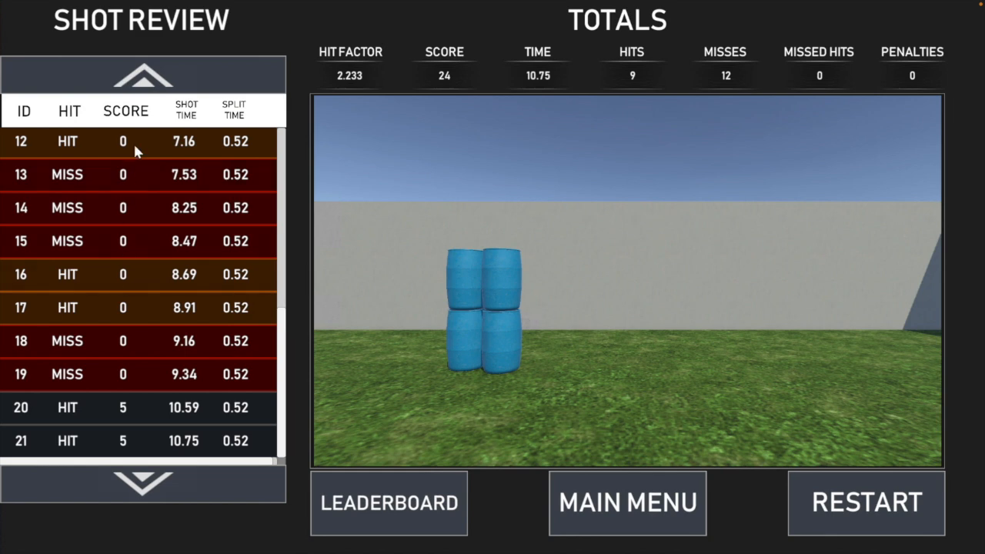
click(144, 77)
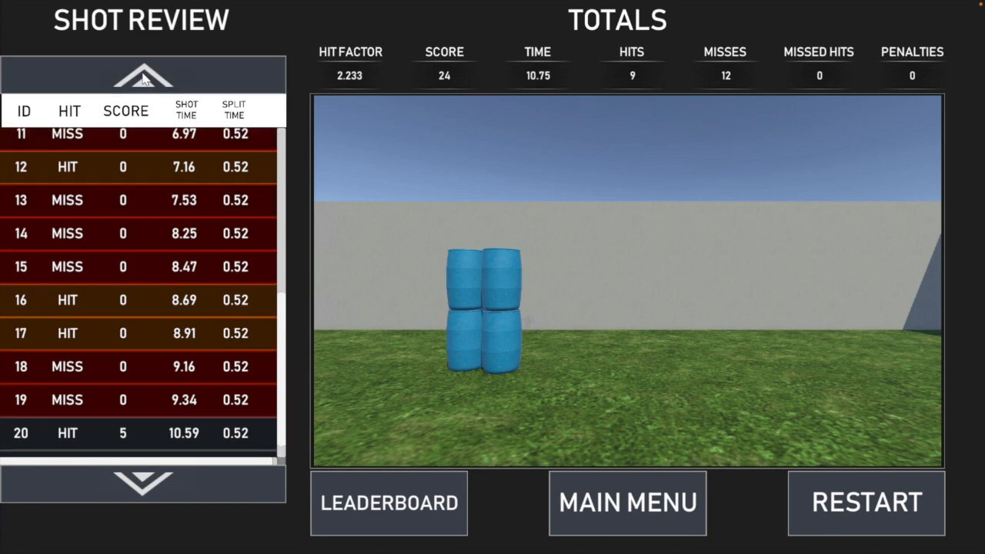
click(144, 77)
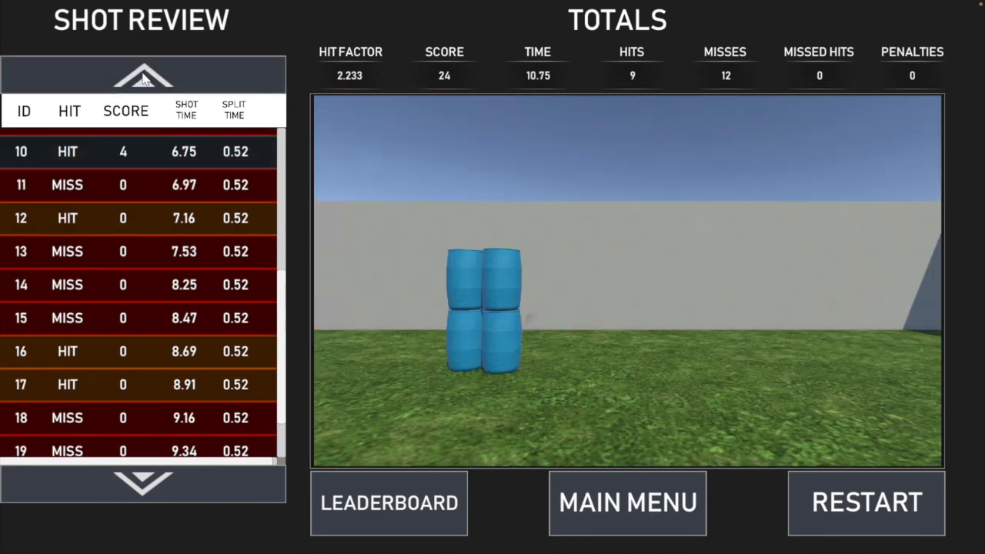
click(144, 77)
click(144, 77)
click(154, 497)
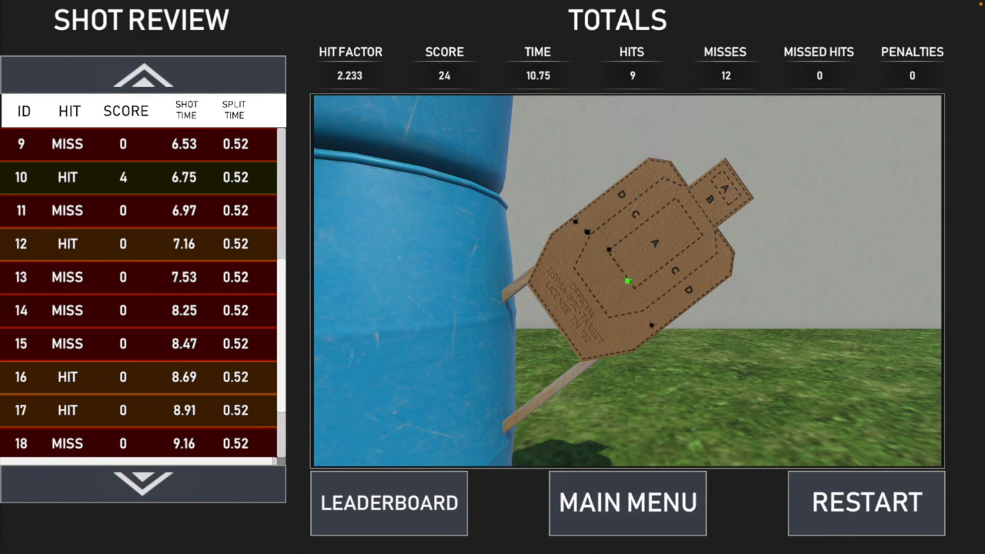
Leave the shot review for the main menu and open the editor's list of local stages.
click(642, 517)
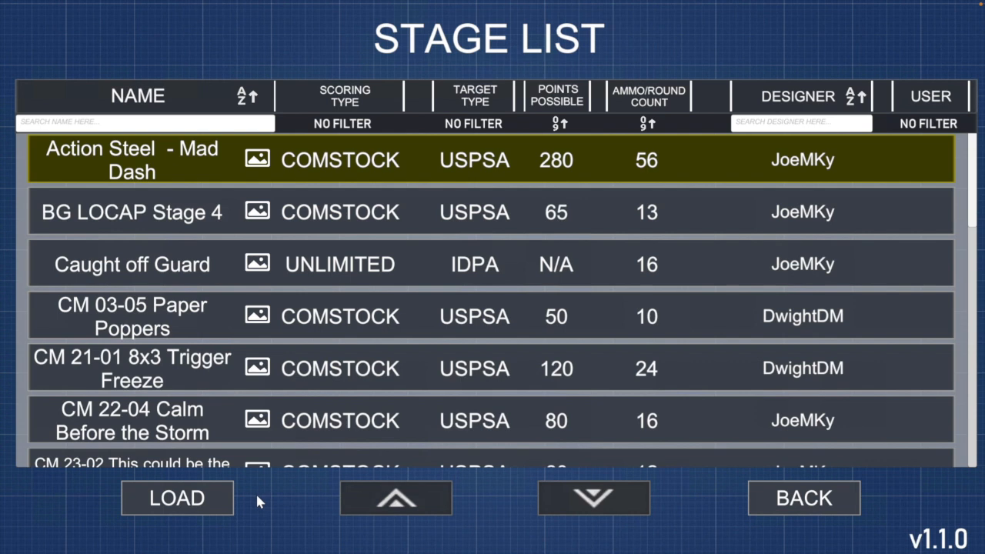
click(778, 500)
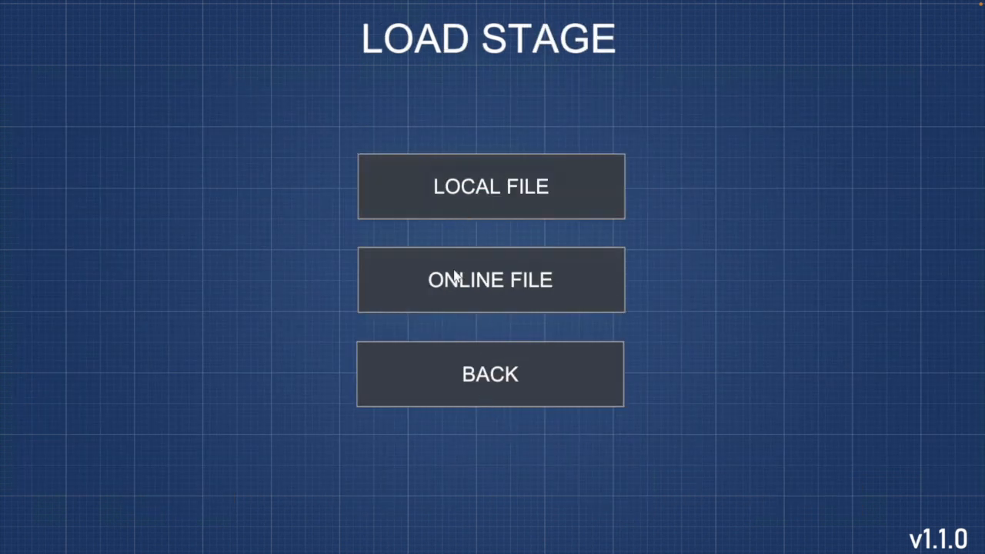
click(455, 375)
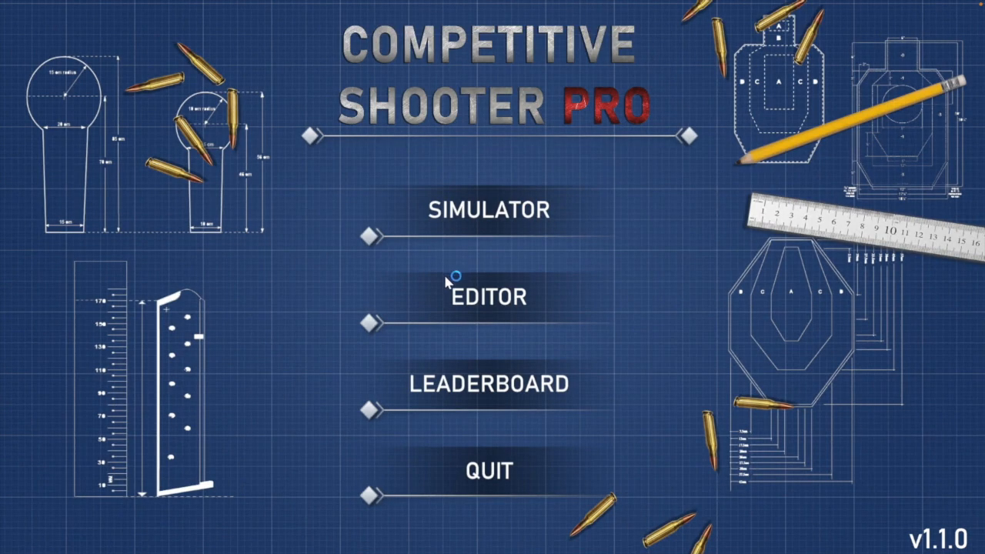
click(454, 297)
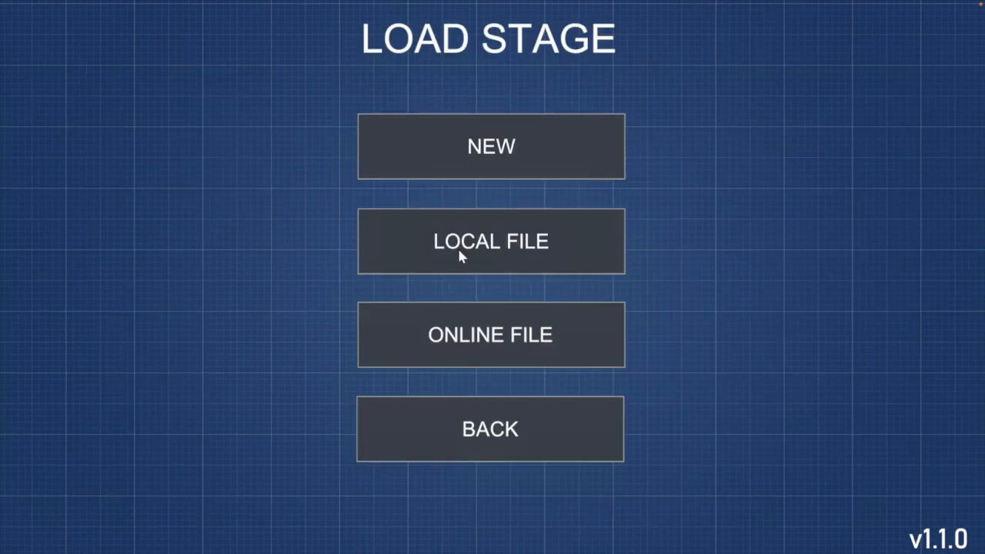
click(460, 257)
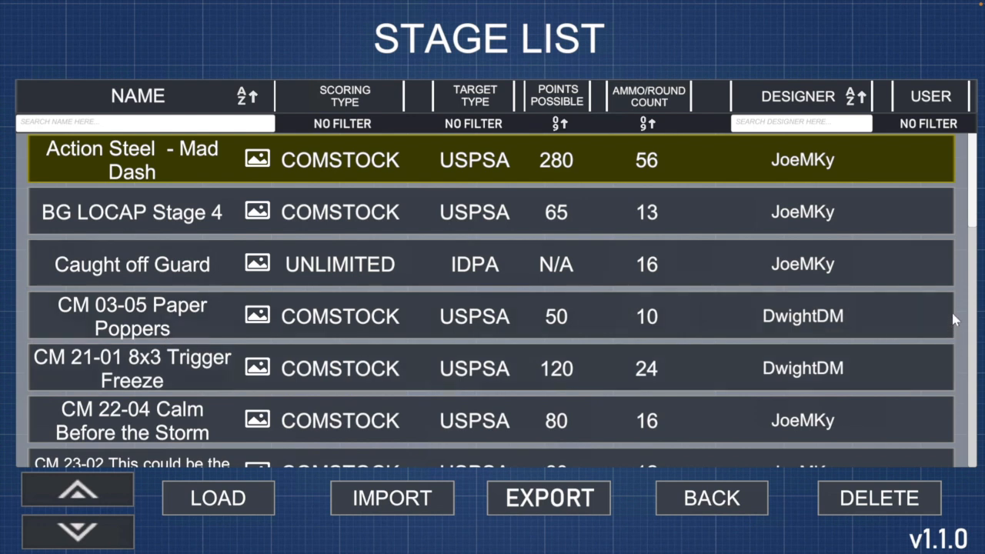
Export the Demo stage from the local stage list and delete it from the list.
drag(974, 205, 971, 275)
click(192, 256)
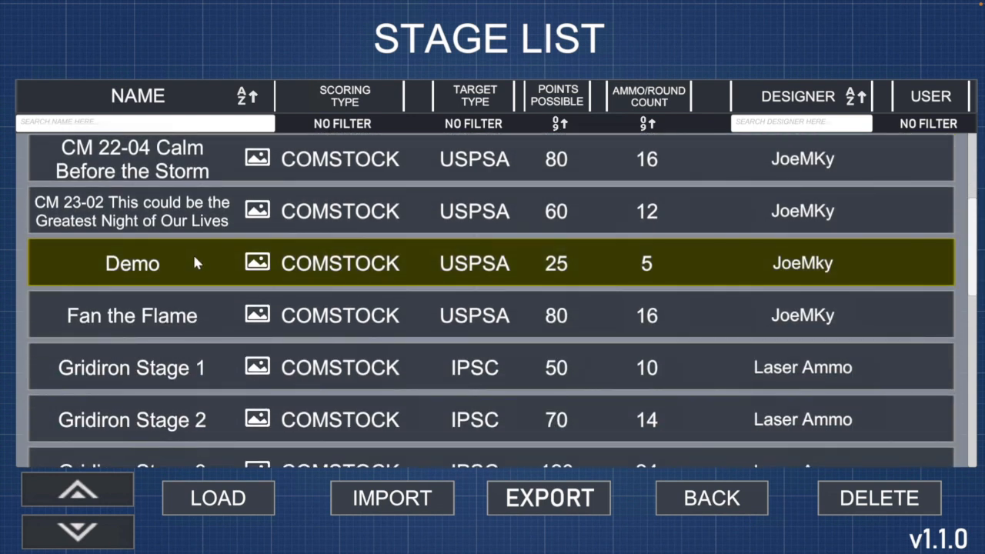
click(560, 502)
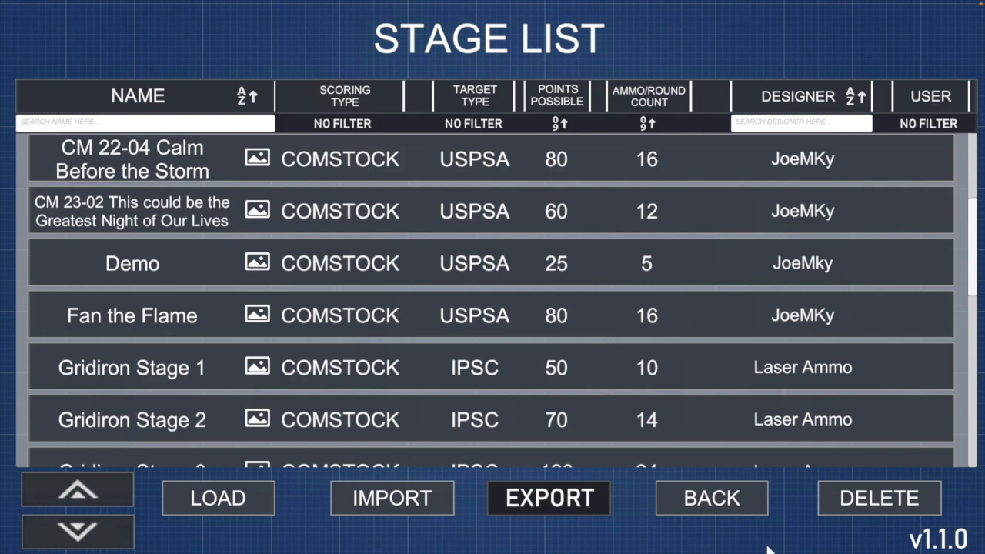
click(868, 506)
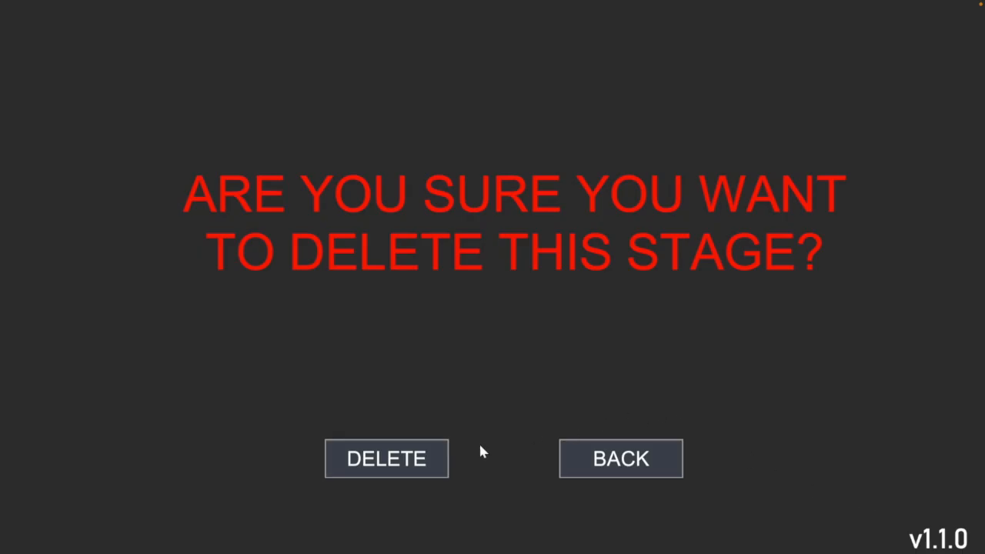
click(424, 441)
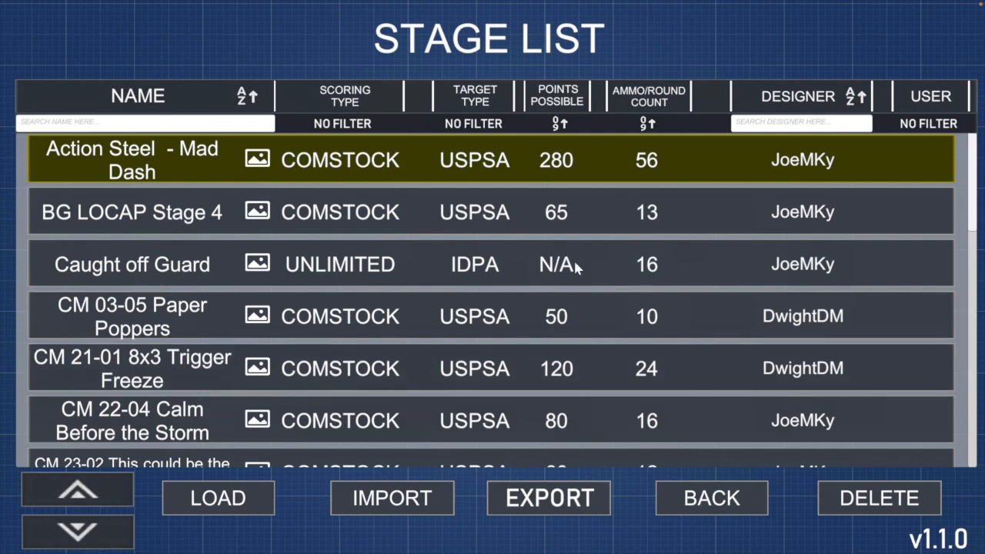
Find the Slingshot...Engaged stage in the local stage list and delete it.
drag(973, 219, 967, 286)
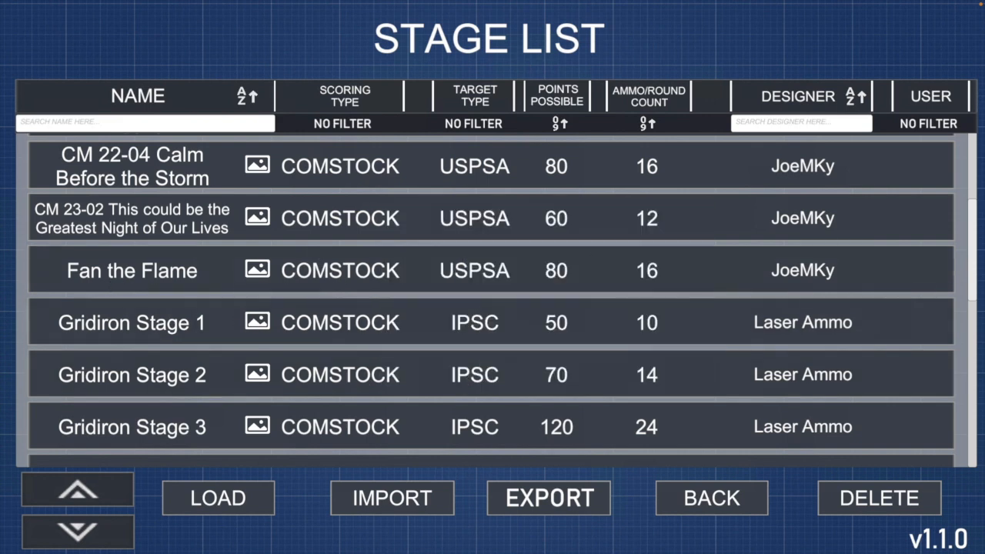
drag(974, 224, 967, 168)
scroll(956, 223, down, 4)
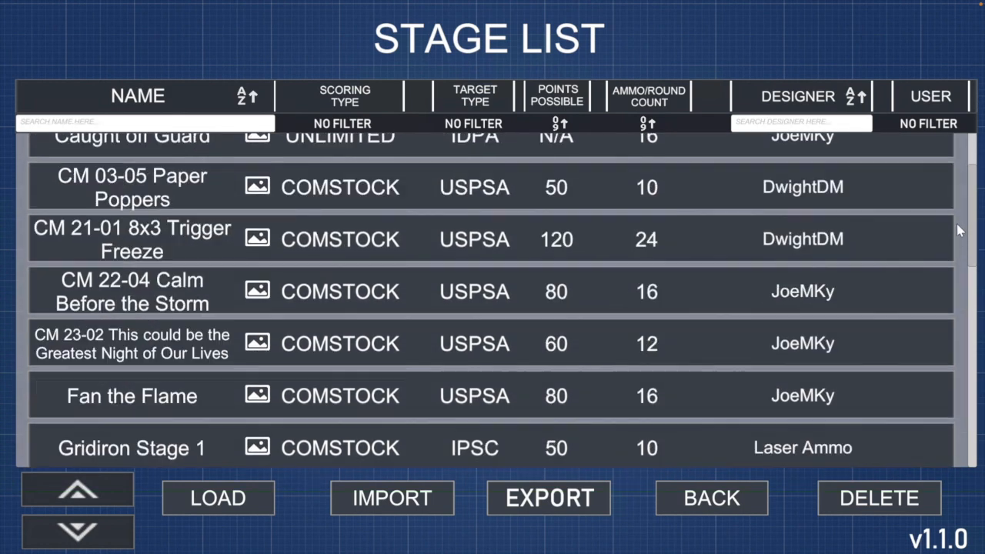
scroll(954, 243, down, 4)
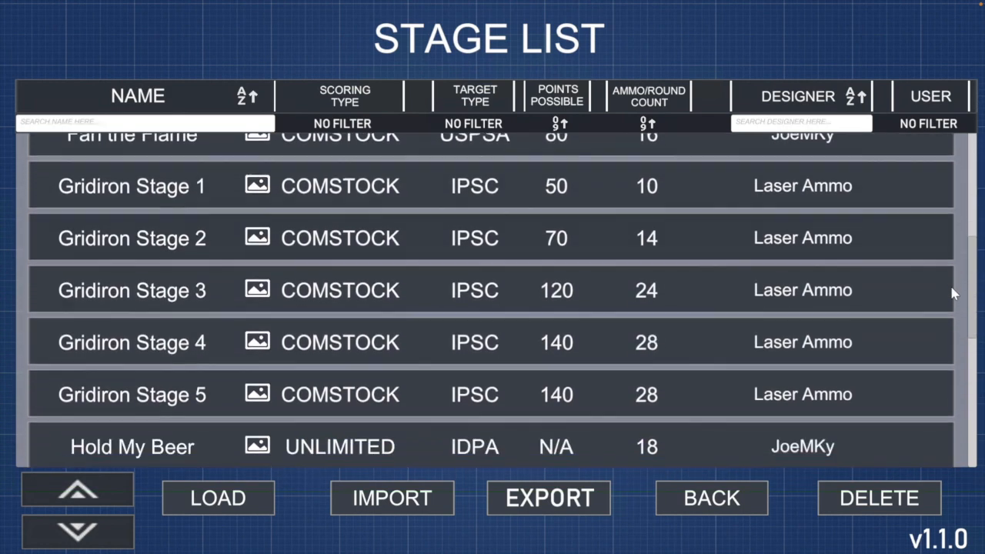
scroll(954, 311, down, 3)
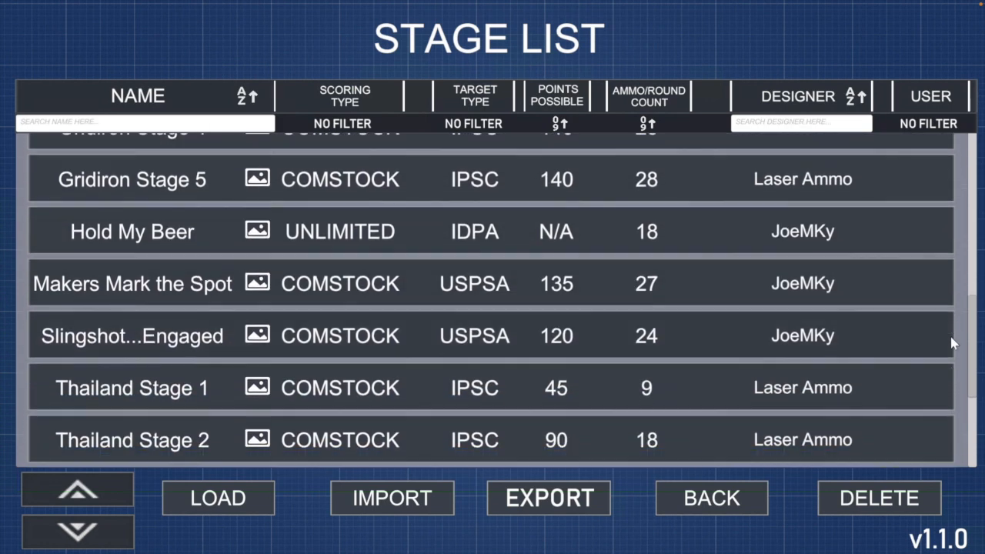
click(198, 333)
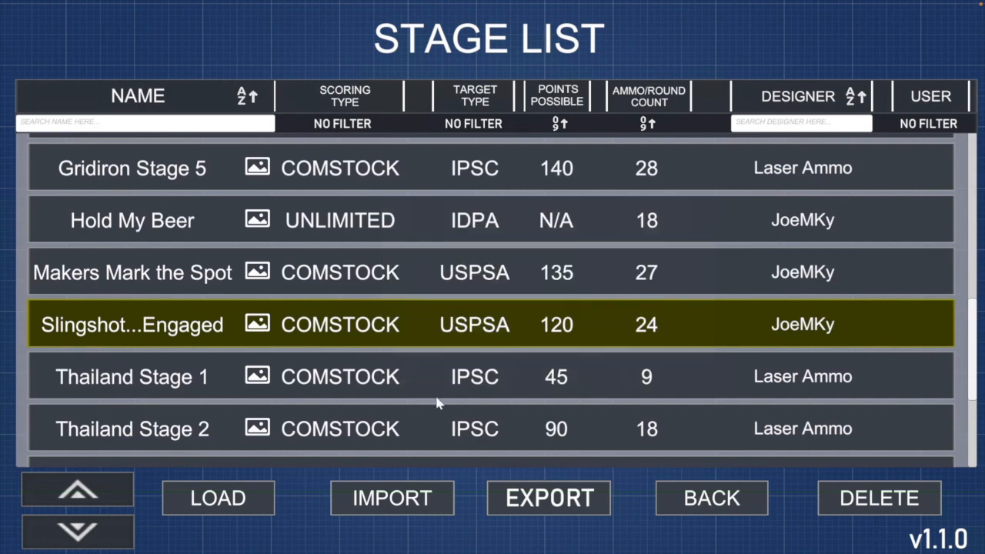
click(860, 500)
click(425, 458)
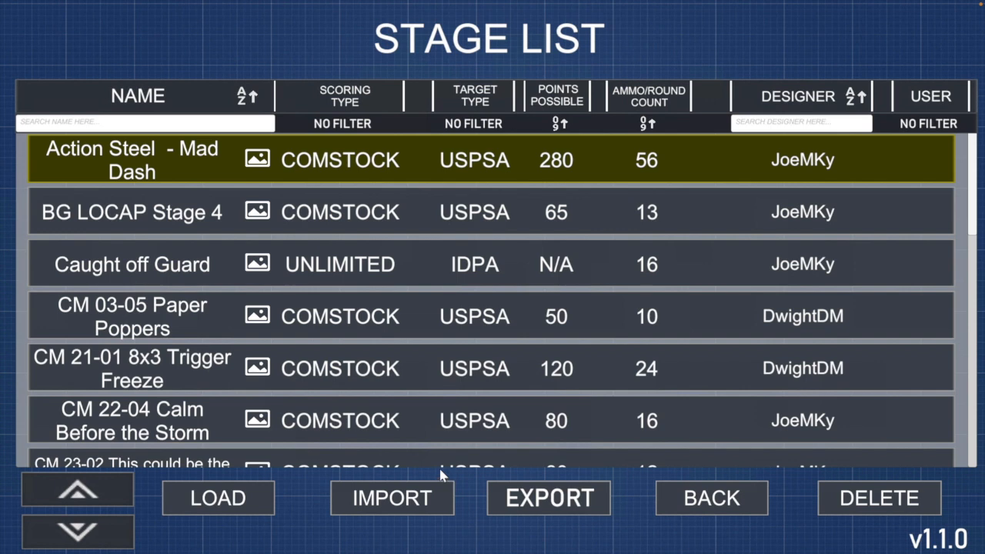
Import the stage file Slingshot...Engaged.csp from the USPSA folder of LaserAmmoCompetitiveShooterProStages.
click(420, 501)
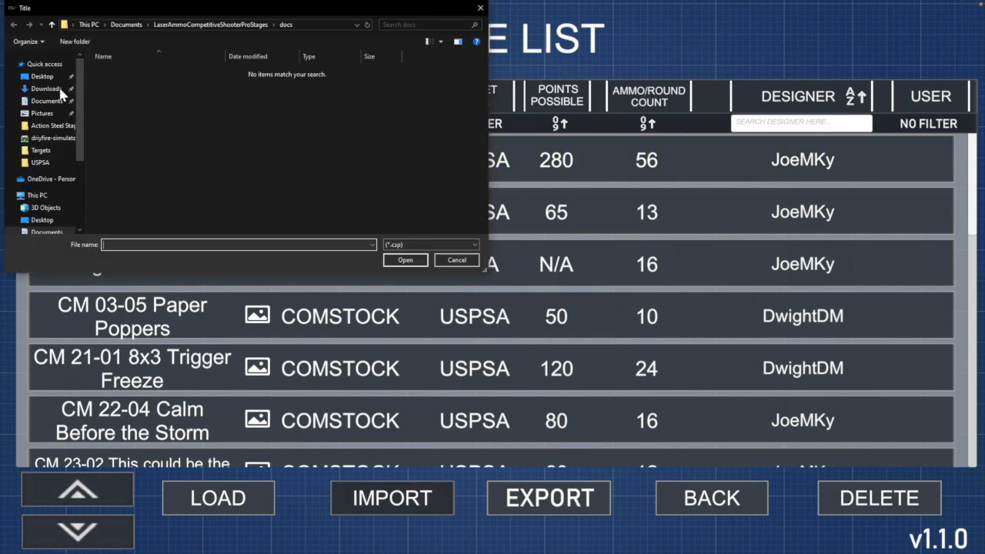
click(214, 25)
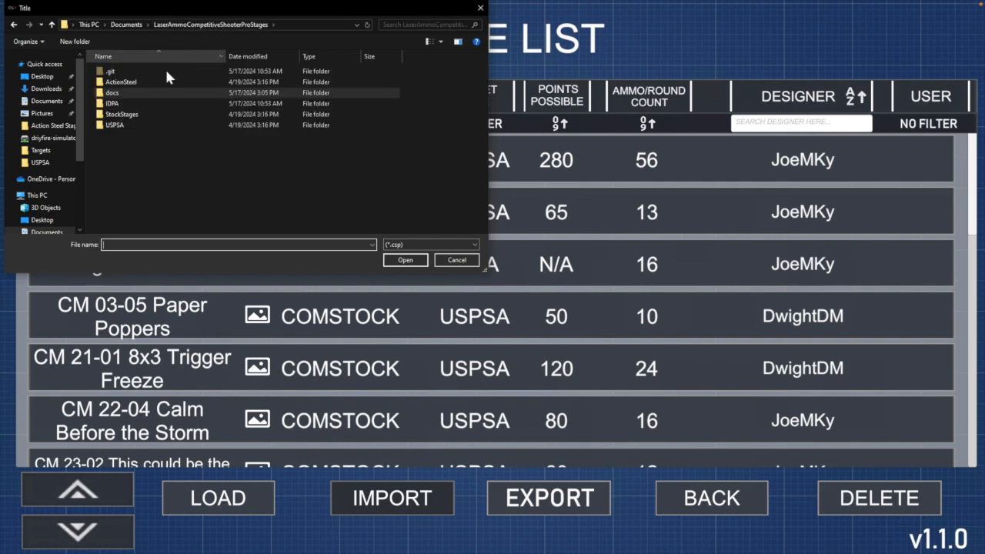
double_click(108, 128)
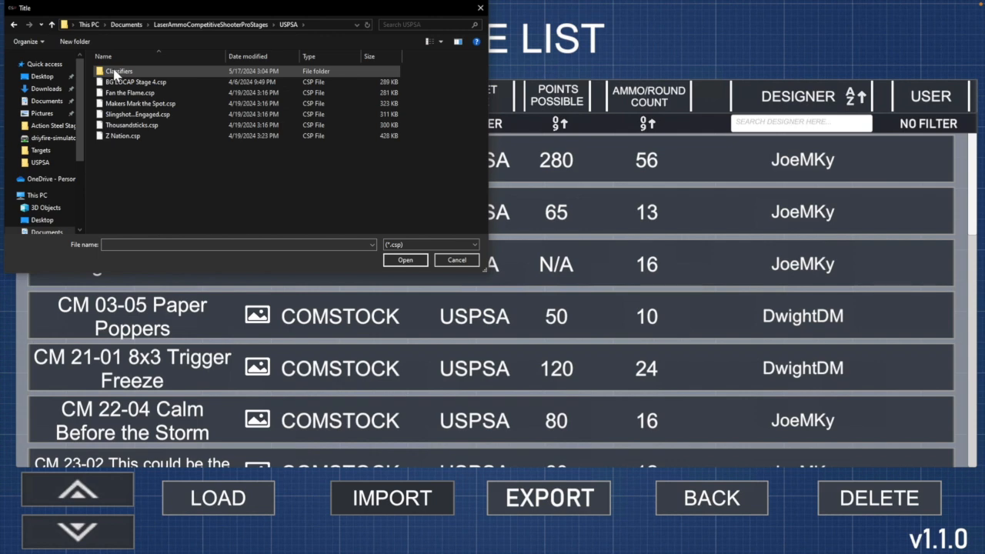
double_click(153, 116)
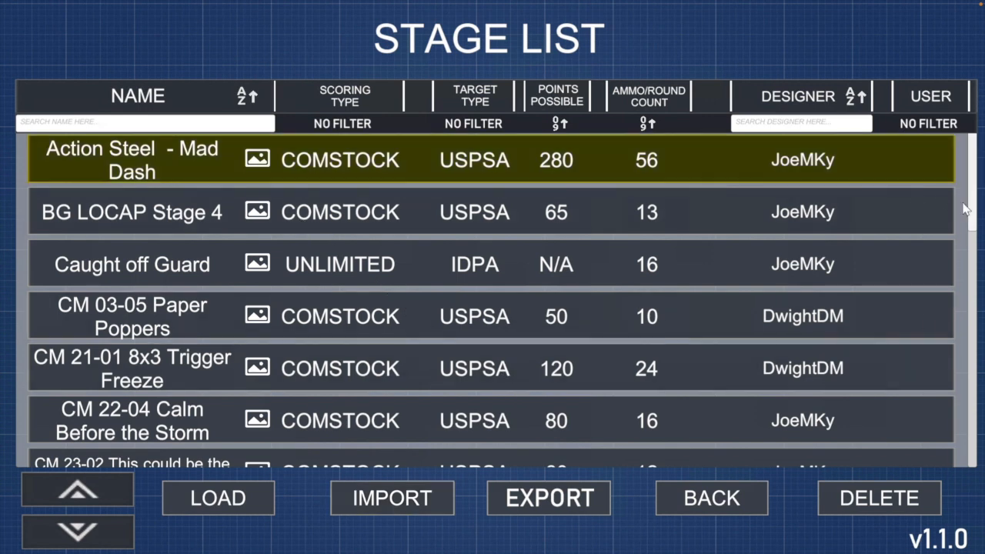
Find Thailand Stage 1 in the stage list and export it as Thailand Stage 1.csp to the USPSA folder.
drag(974, 239, 963, 372)
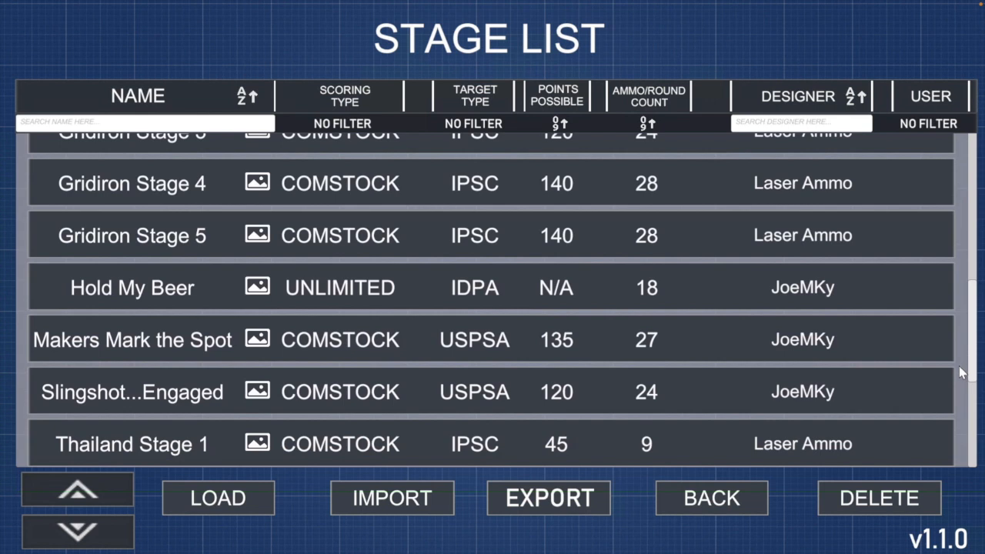
click(419, 339)
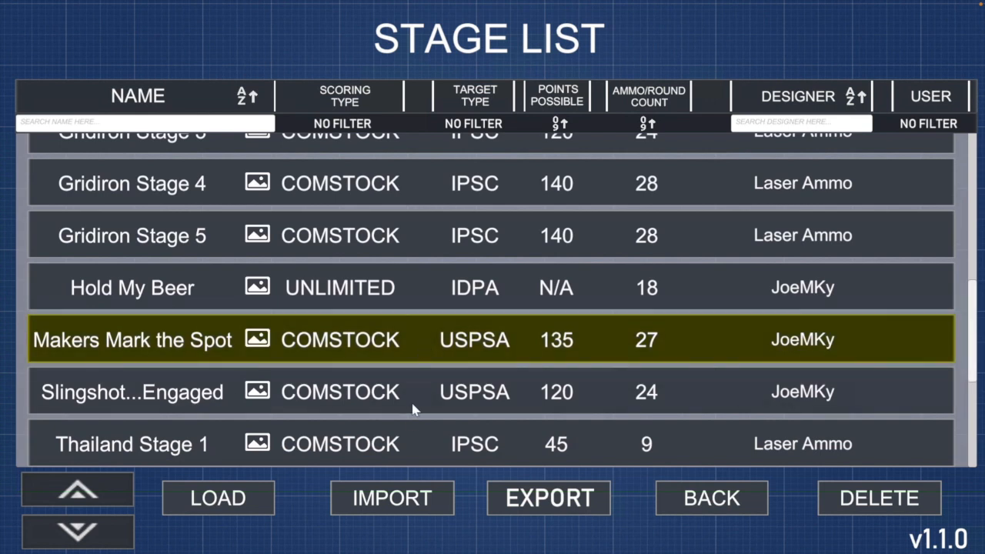
click(415, 438)
click(567, 499)
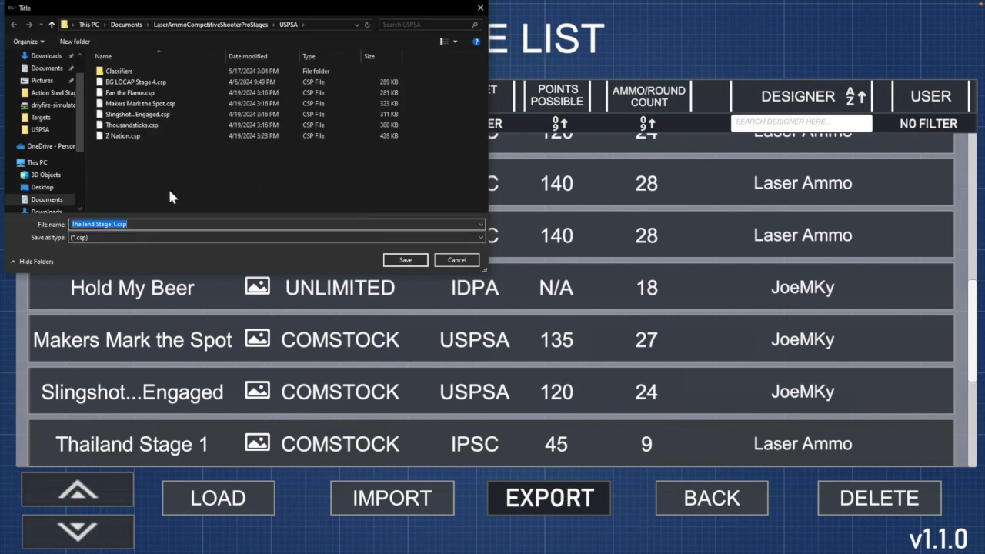
click(408, 260)
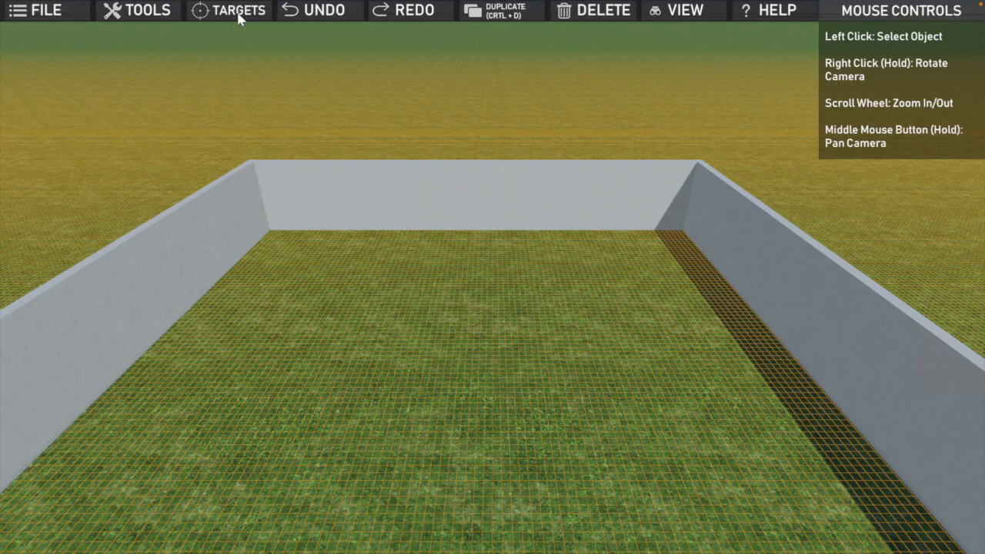
Place two USPSA_5ft targets next to each other near the back wall of the empty bay.
click(238, 21)
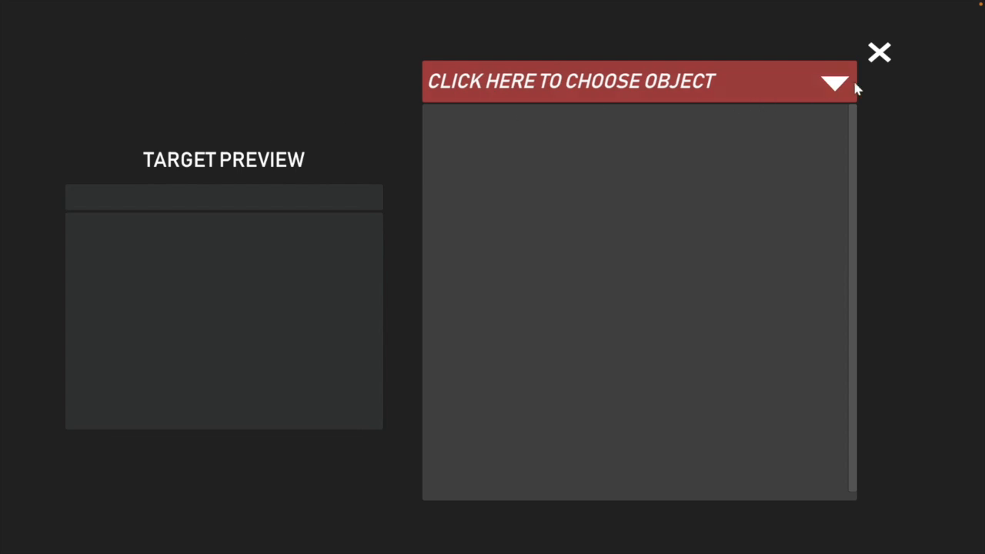
click(834, 86)
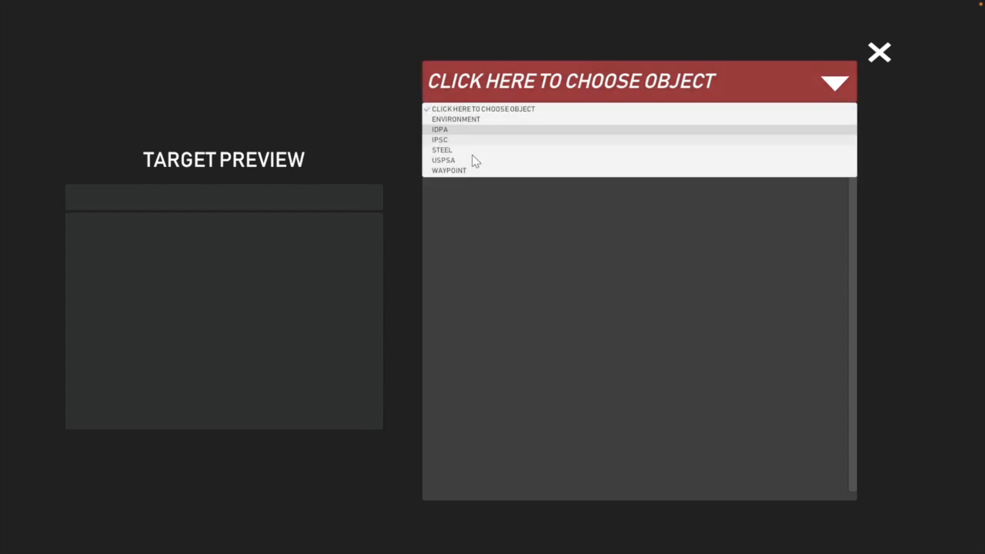
click(446, 160)
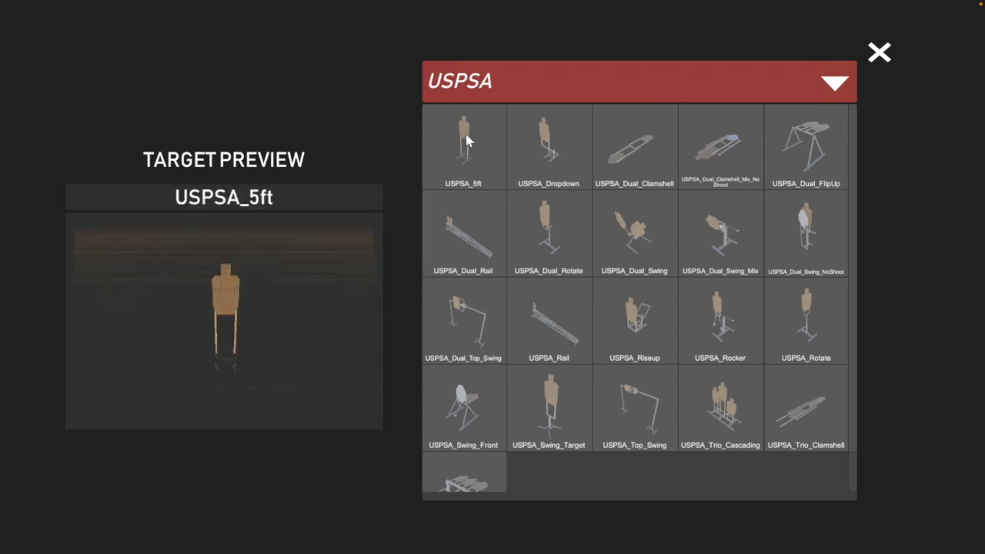
click(468, 133)
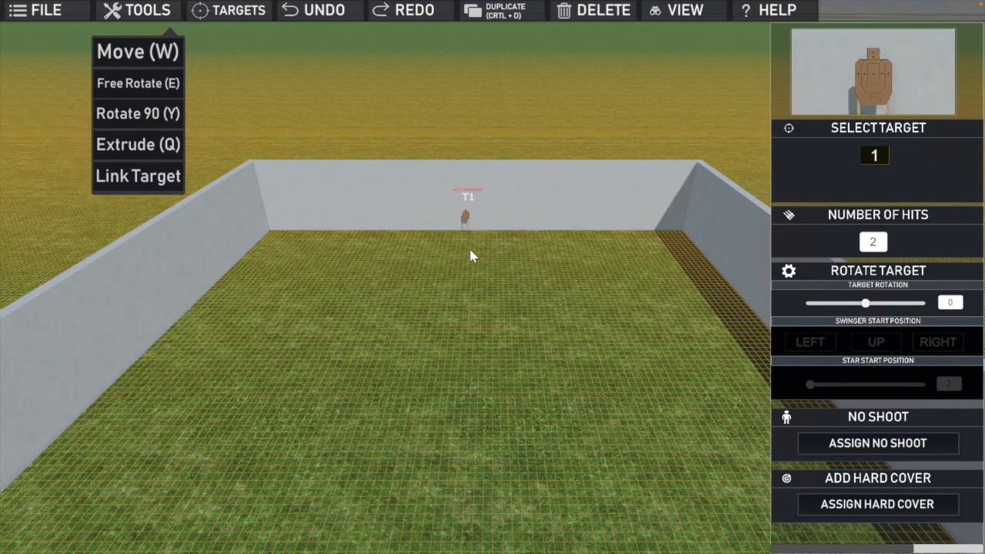
key(t)
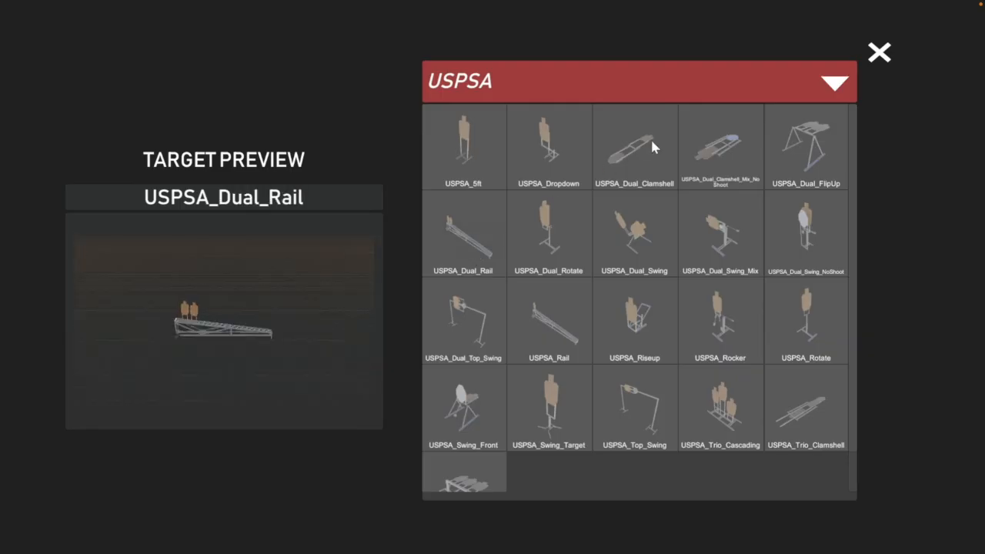
click(467, 141)
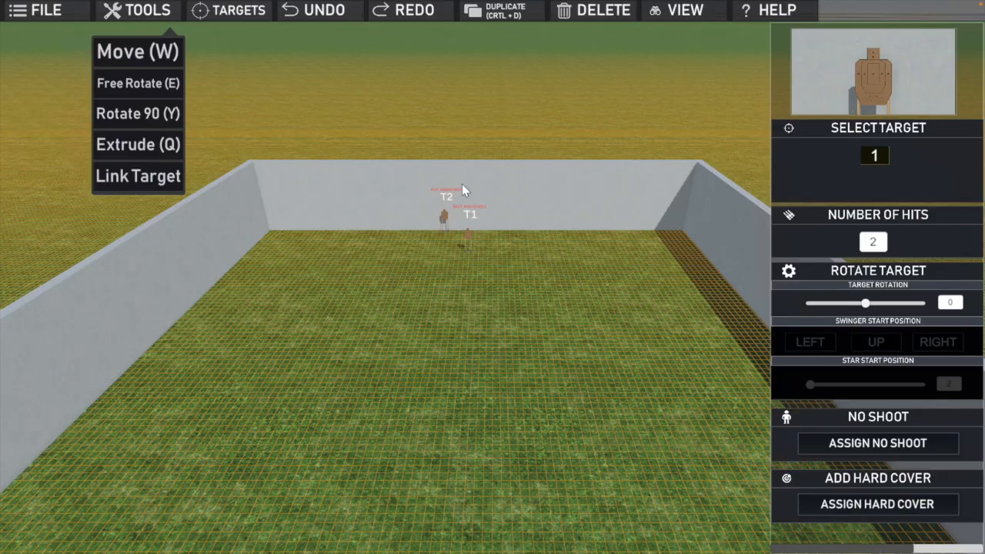
click(455, 248)
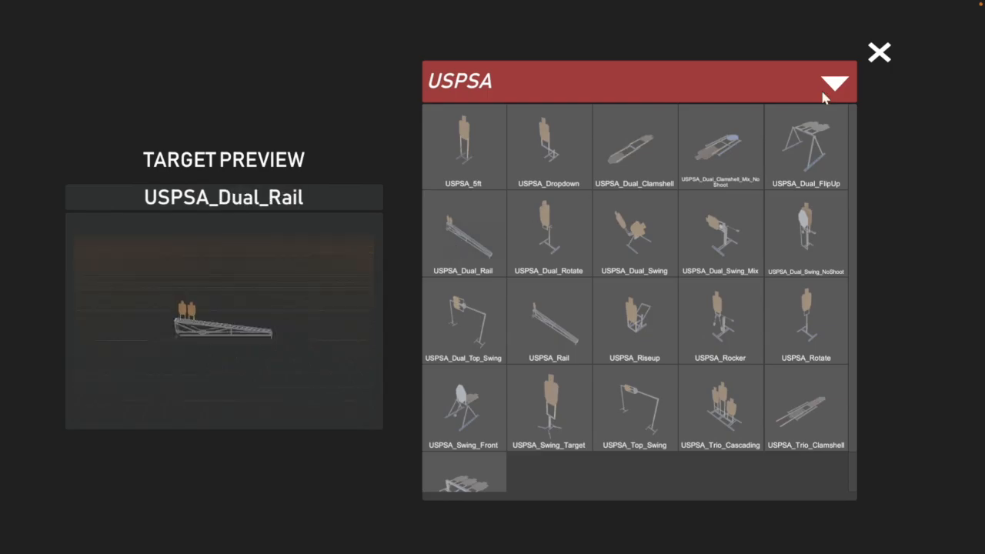
click(879, 48)
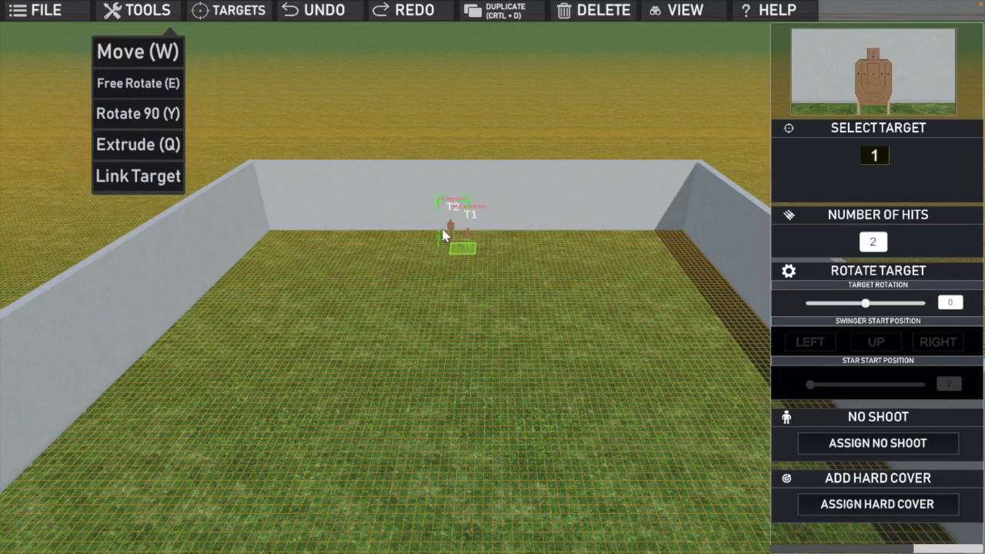
Delete both USPSA_5ft targets from the bay.
click(599, 17)
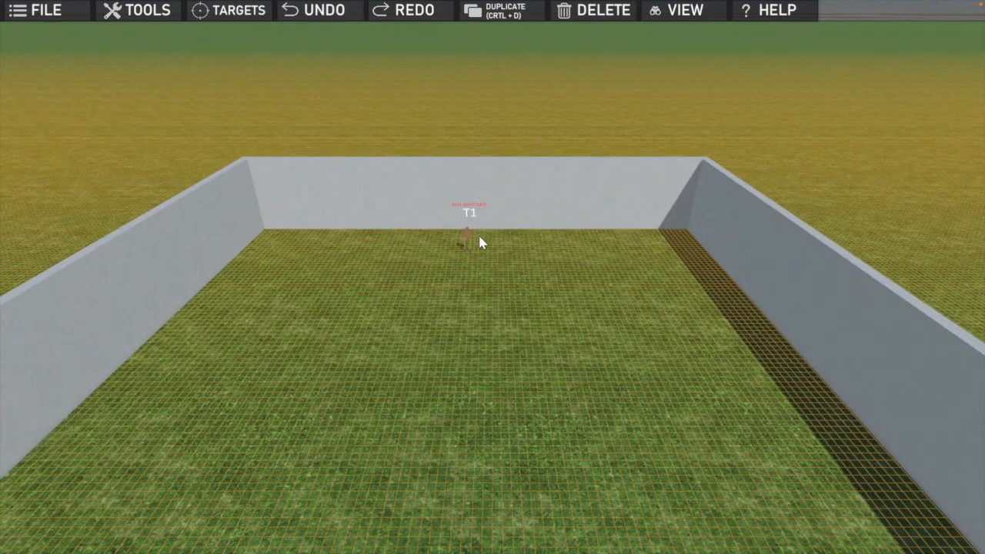
click(469, 233)
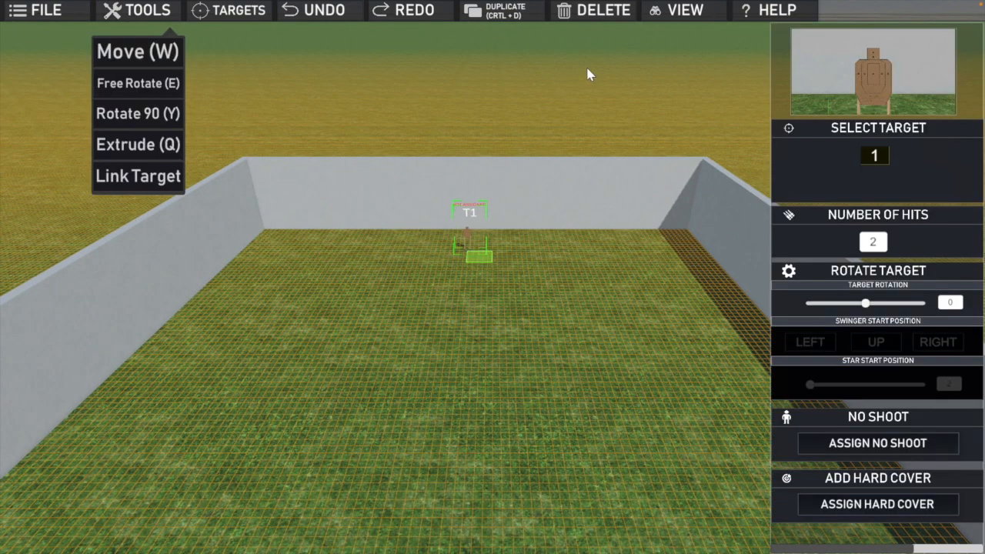
key(Delete)
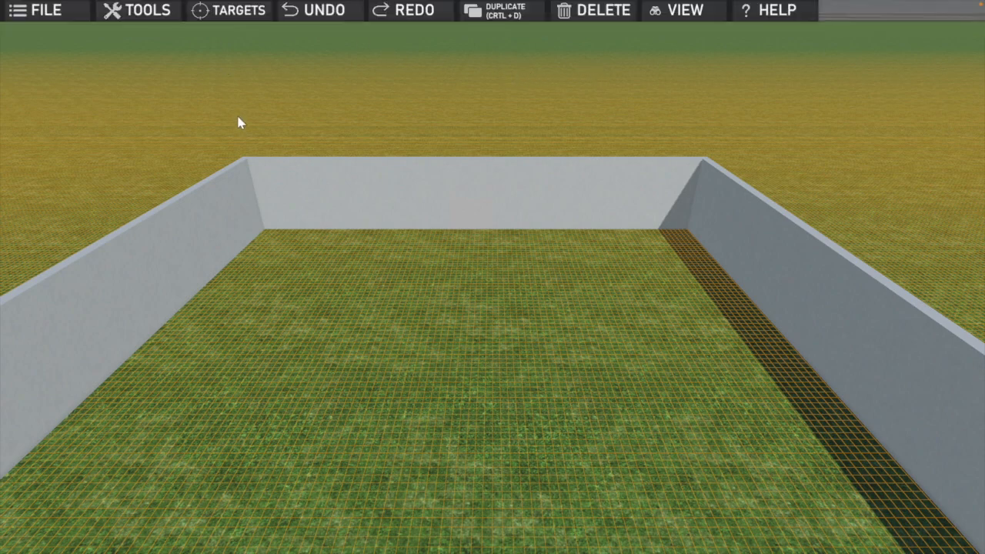
Place an IPSC_5ft target near the middle of the bay's back wall.
click(225, 10)
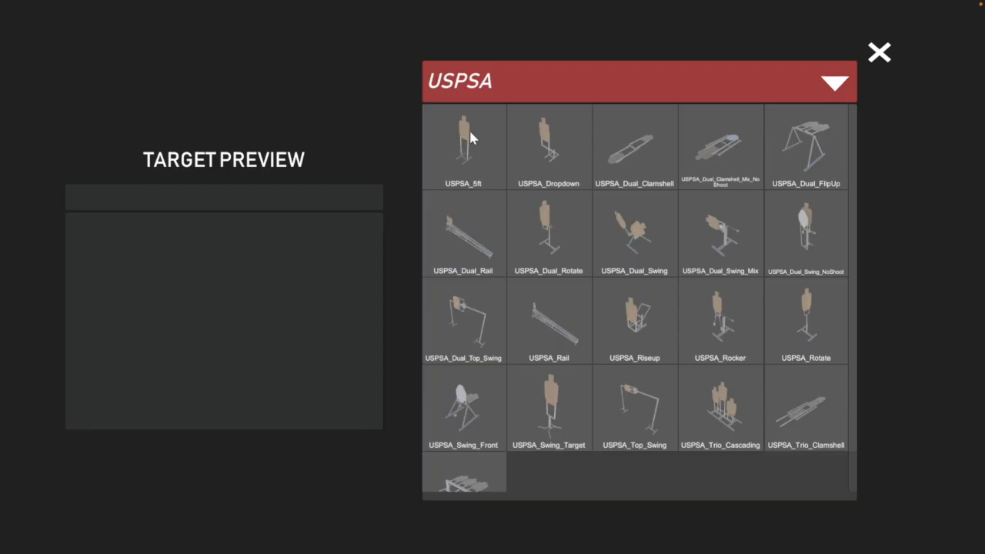
click(834, 84)
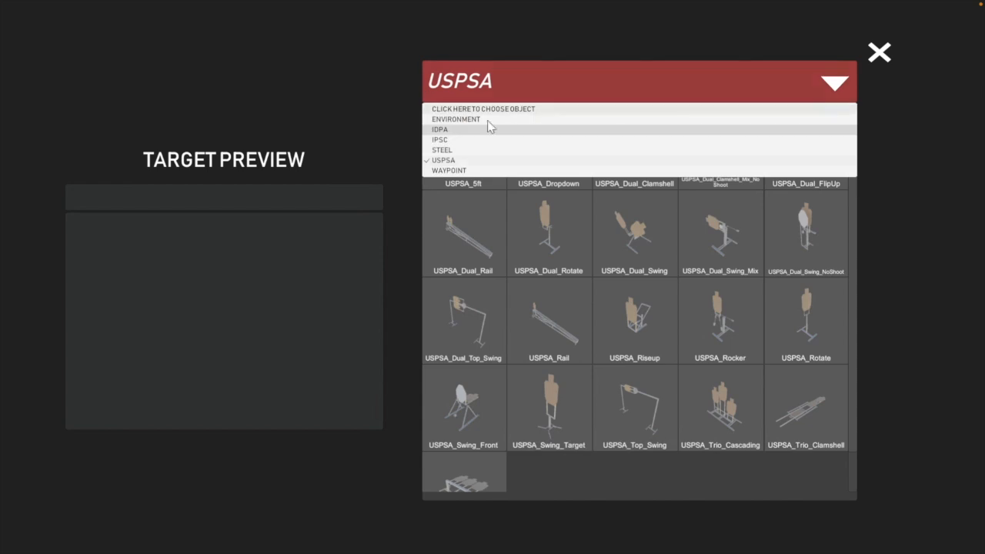
click(453, 139)
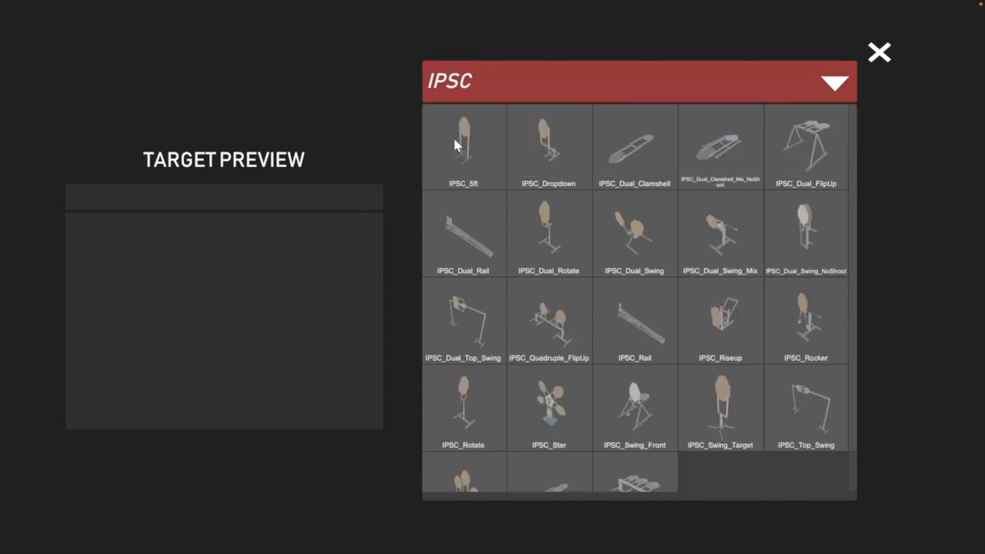
mouse_move(466, 146)
drag(477, 208, 468, 240)
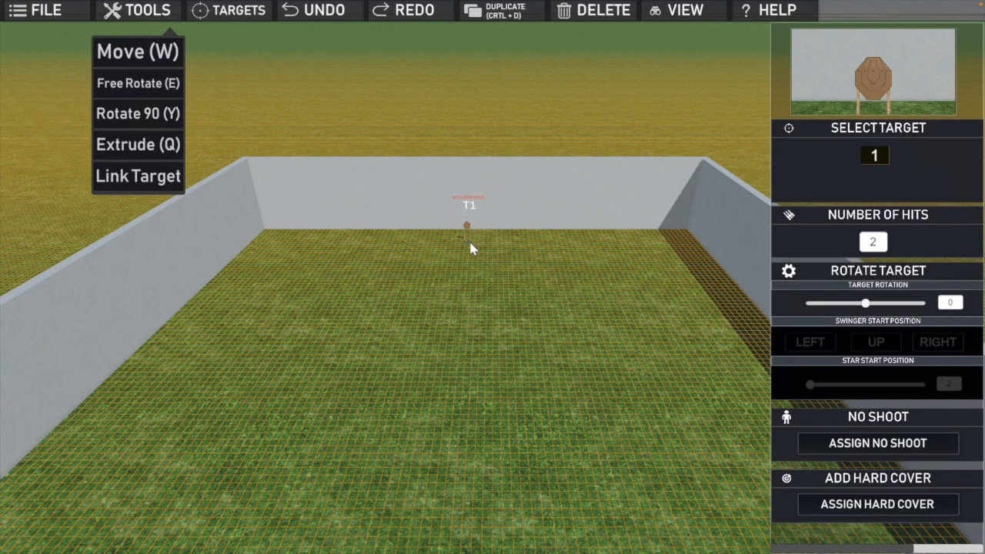
double_click(469, 239)
Add a second IPSC_5ft target close beside target T1 near the back wall.
click(464, 153)
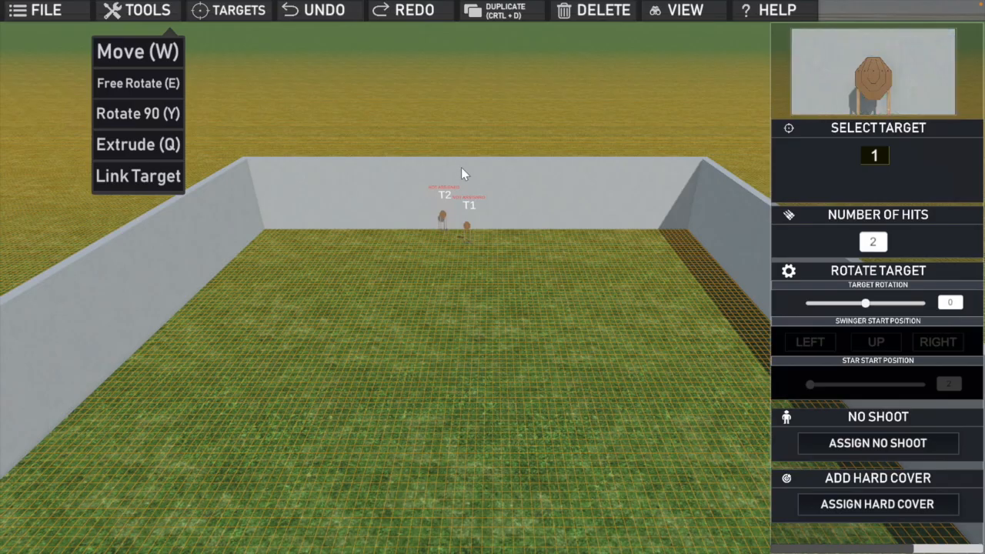
mouse_move(459, 228)
mouse_down()
mouse_move(462, 247)
mouse_move(455, 244)
mouse_up()
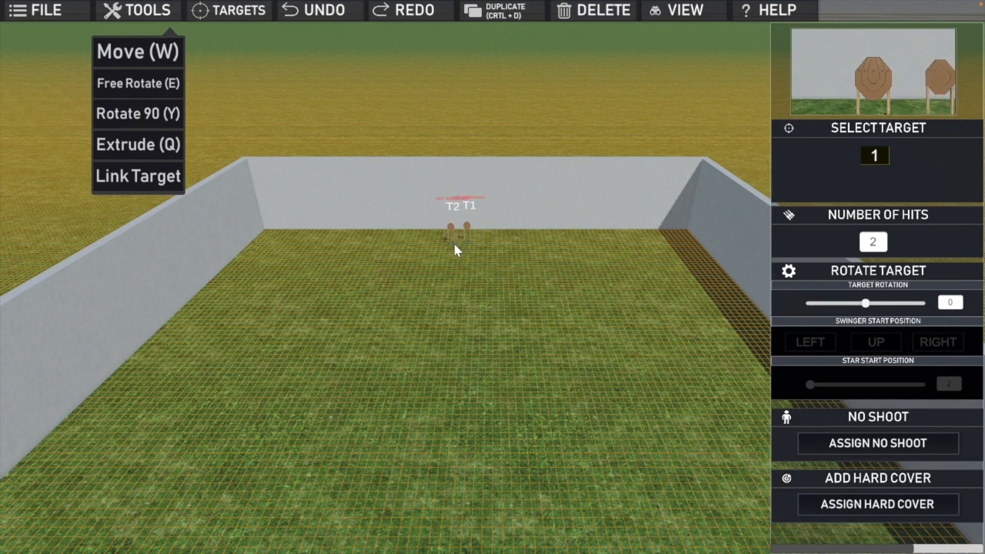
drag(454, 244, 452, 243)
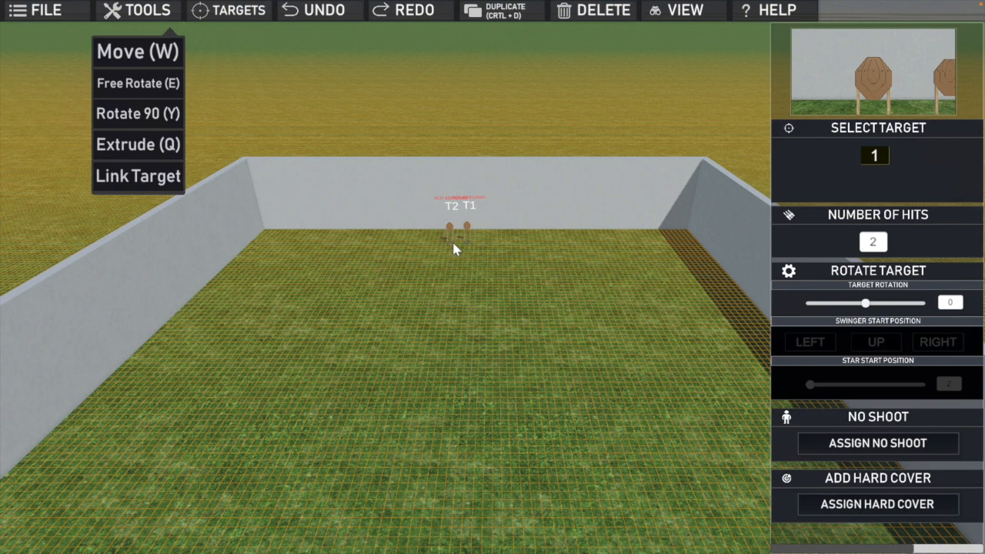
right_drag(452, 242, 453, 243)
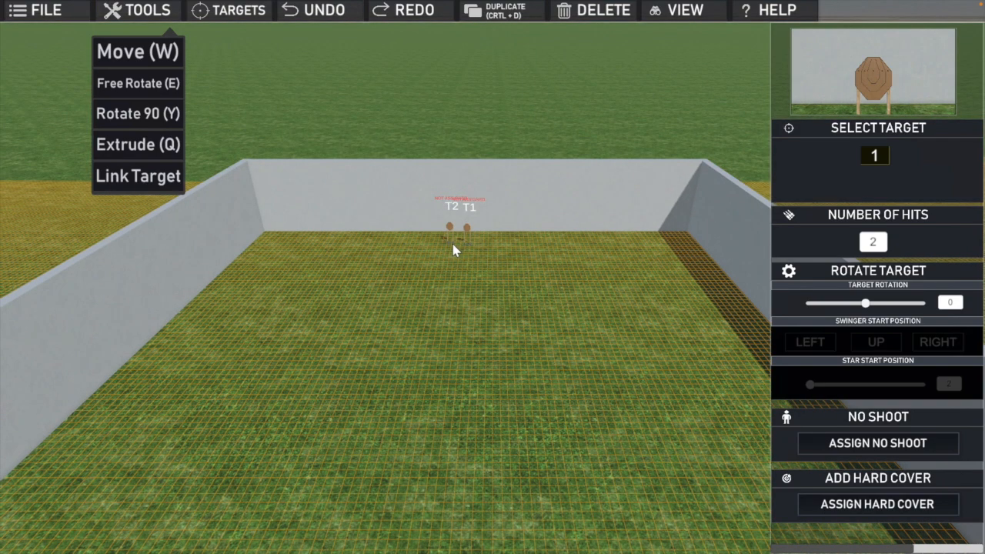
double_click(452, 245)
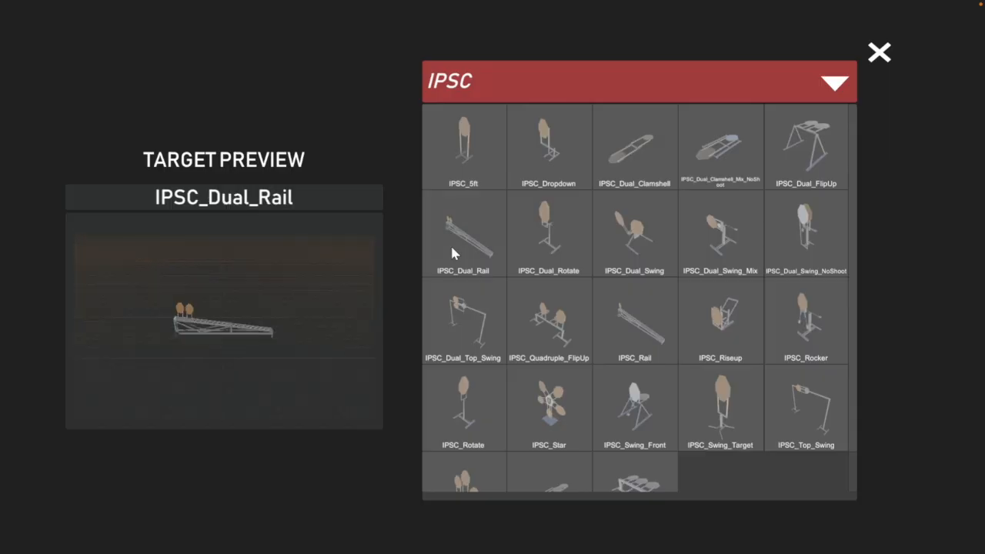
Add a third IPSC_5ft target beside and slightly in front of target T2, then deselect it.
double_click(470, 155)
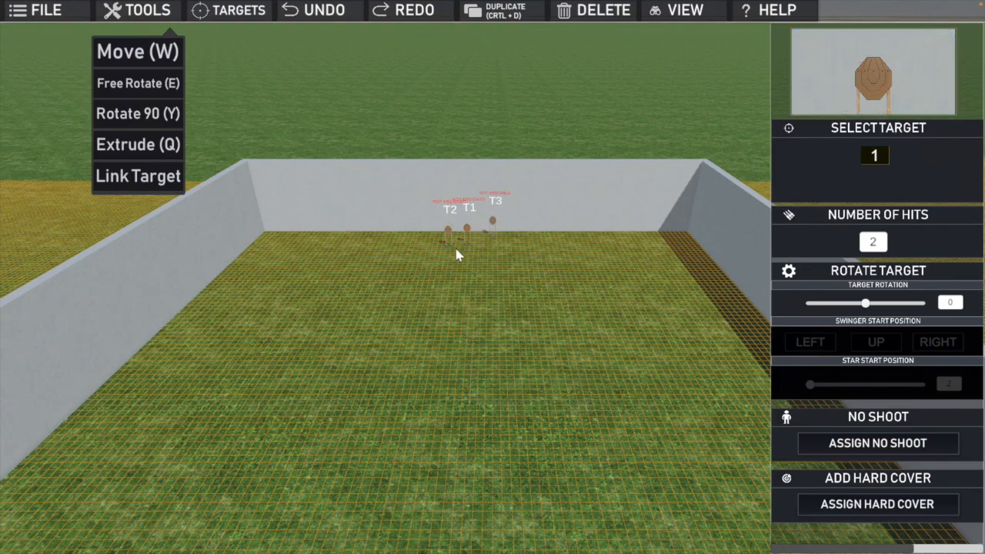
double_click(441, 258)
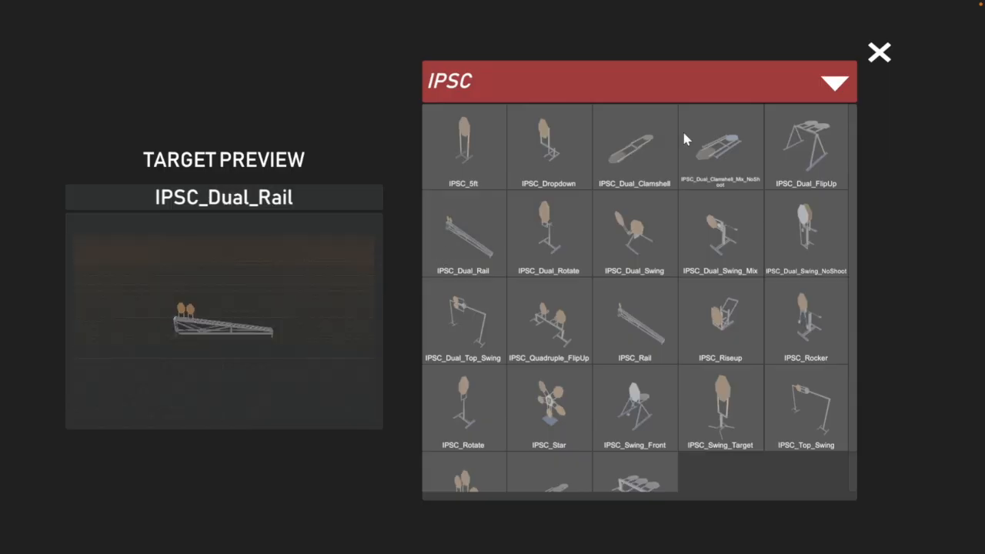
click(879, 52)
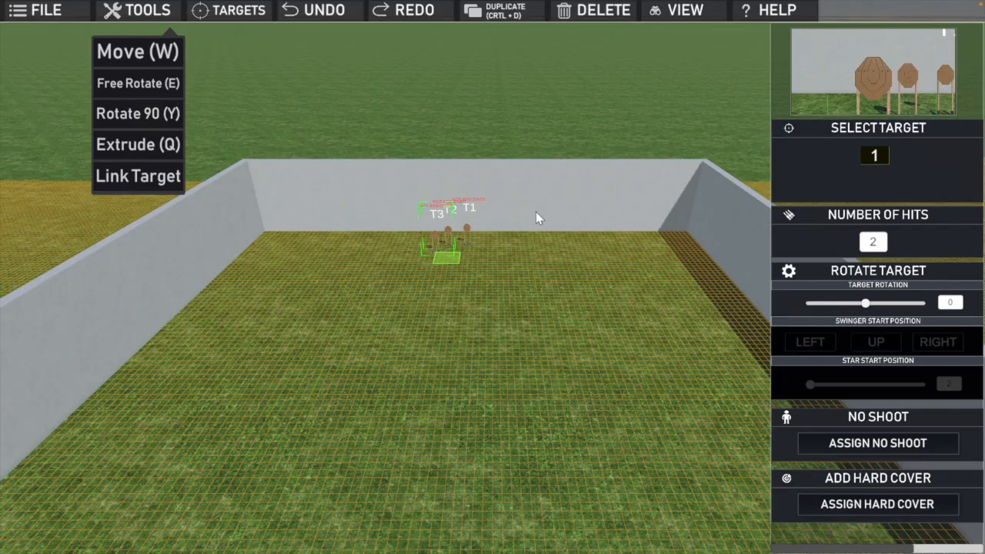
click(501, 246)
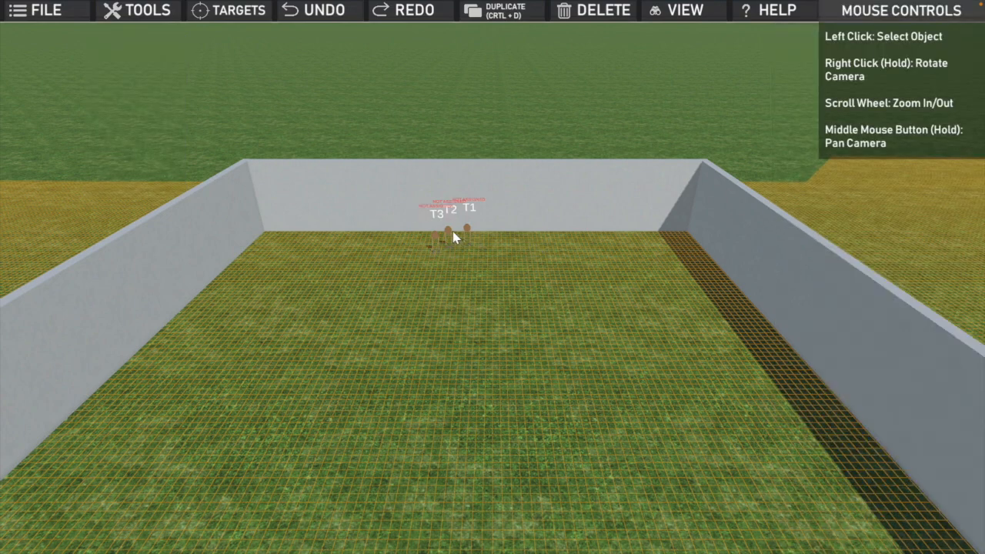
Preview the available hard cover shapes on target T2 and close the selection without assigning one.
click(469, 235)
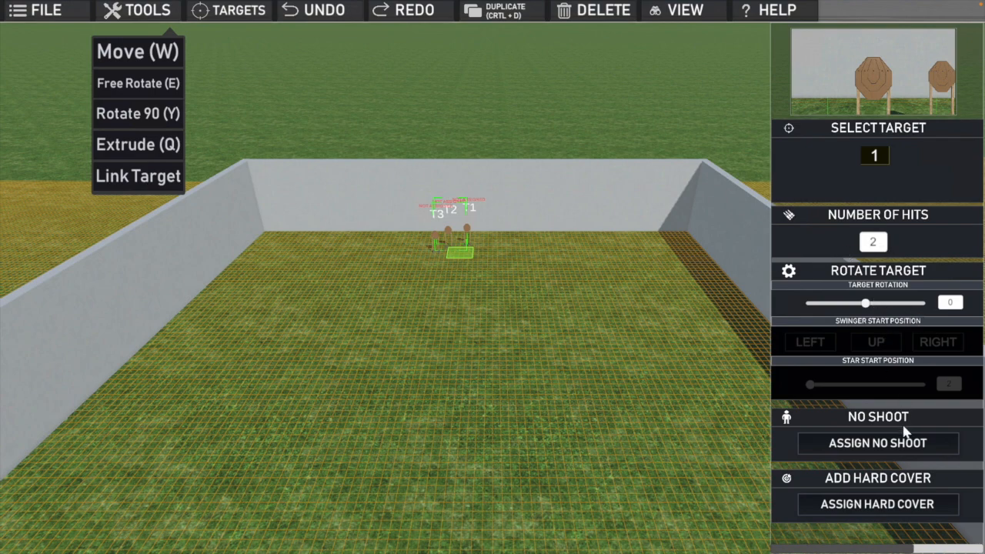
click(875, 506)
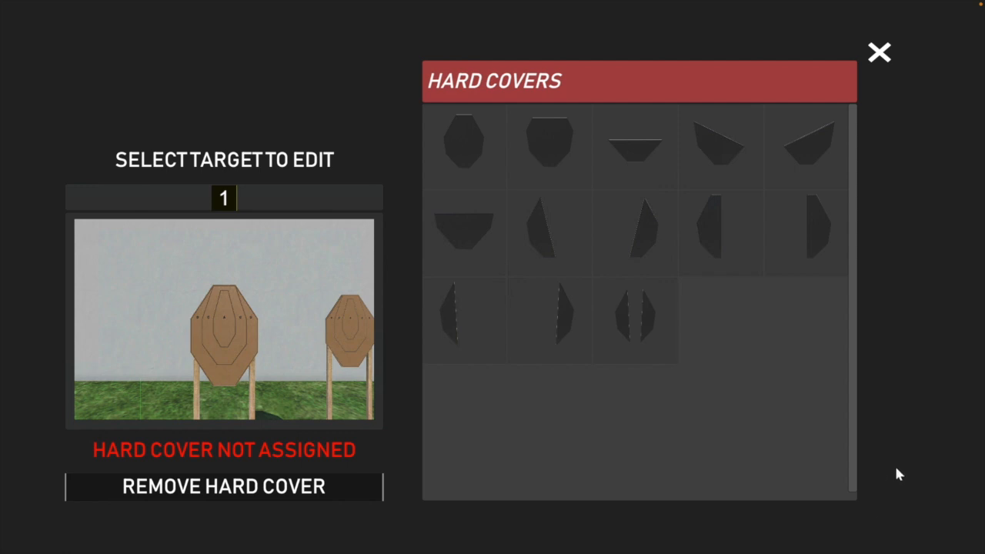
click(466, 147)
click(547, 147)
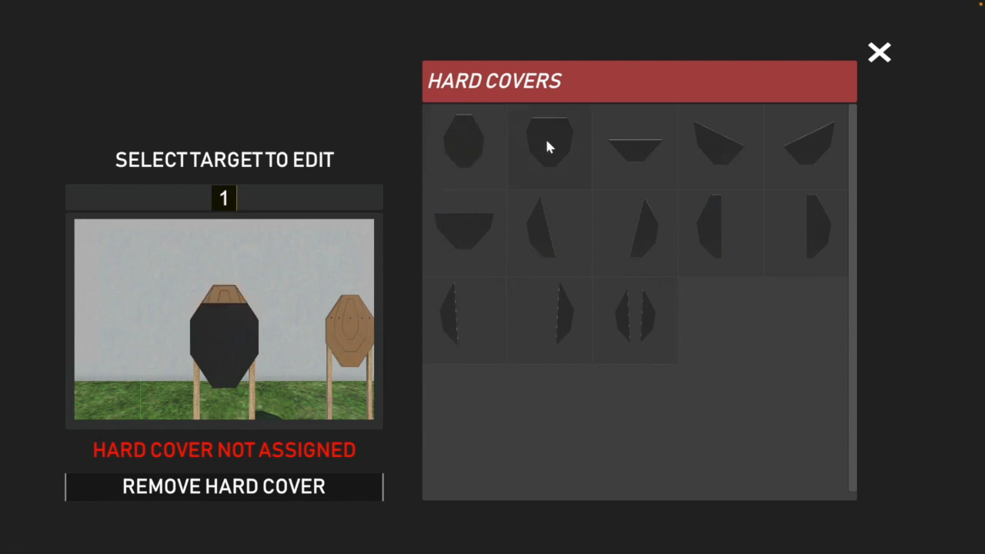
click(645, 149)
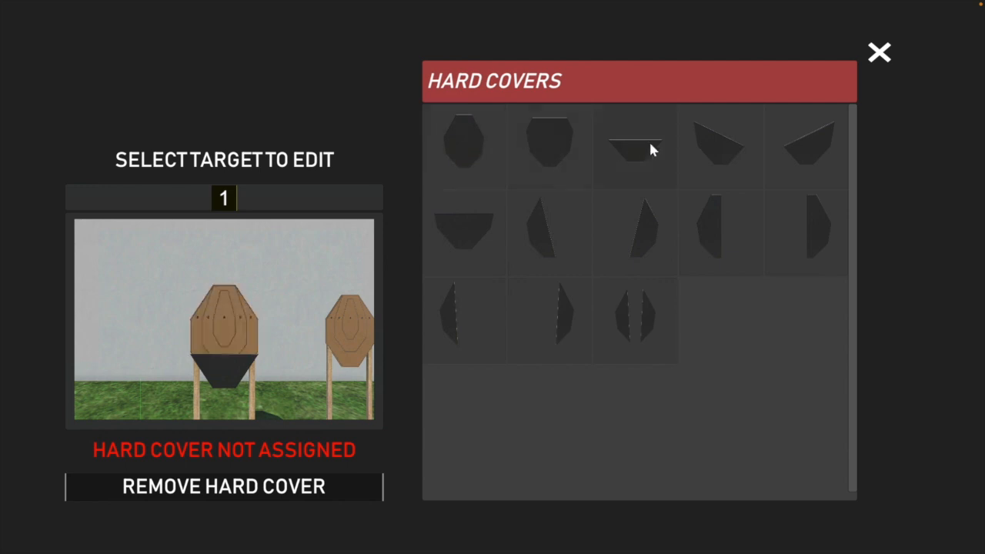
click(709, 150)
click(809, 157)
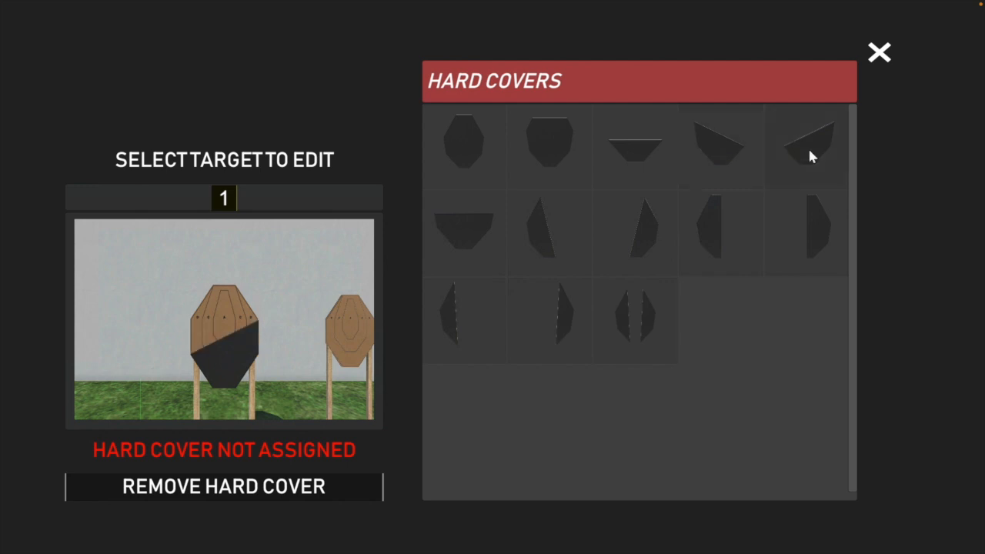
click(807, 220)
click(708, 224)
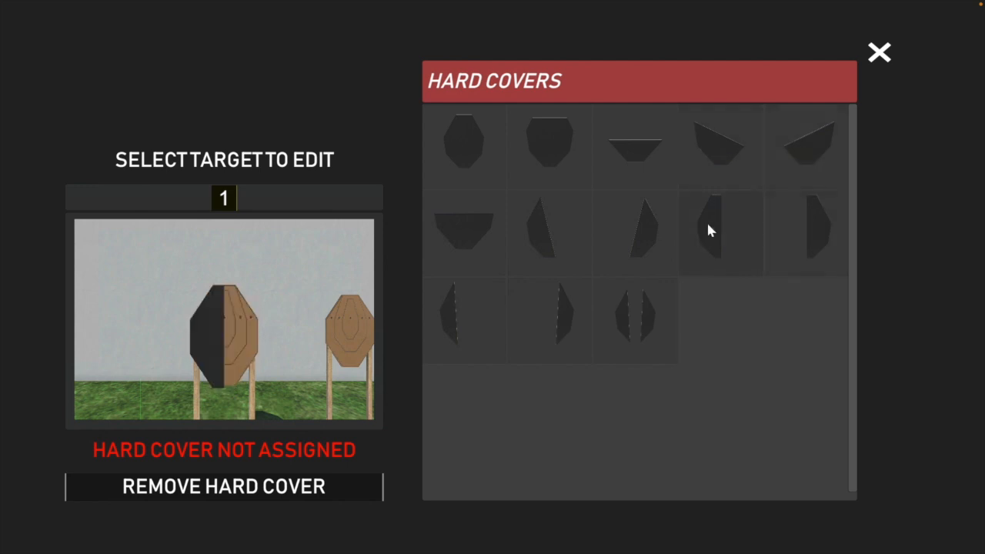
click(638, 224)
click(514, 233)
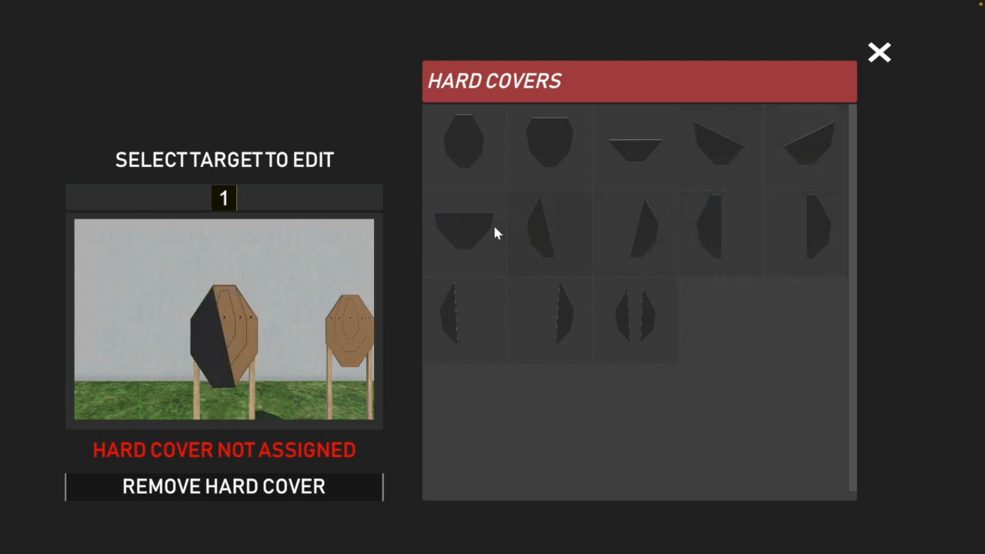
click(460, 232)
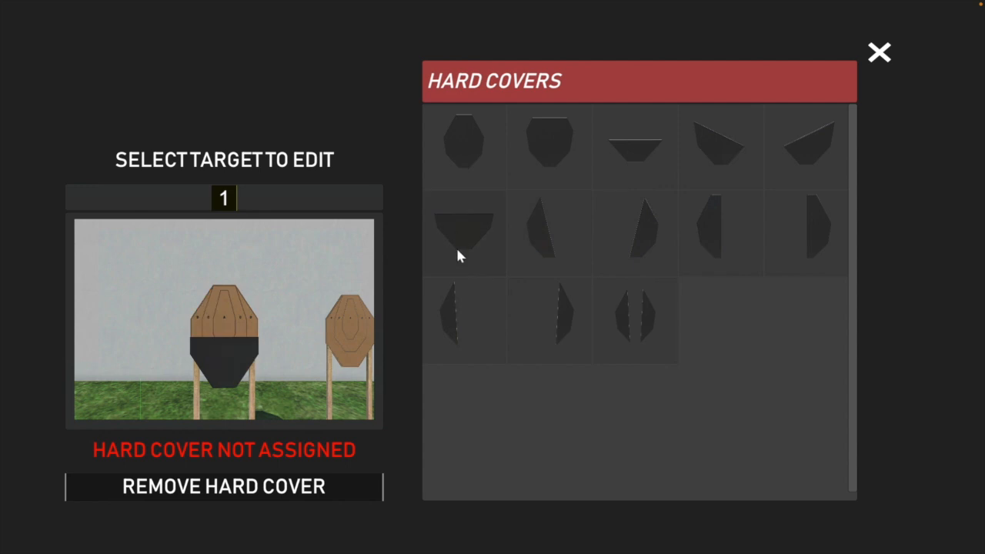
click(451, 317)
click(547, 313)
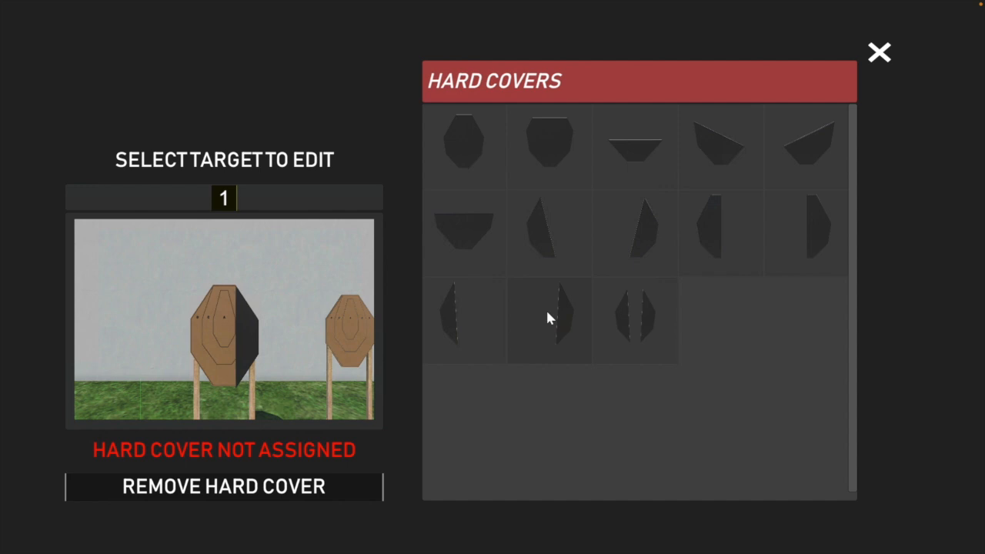
click(622, 319)
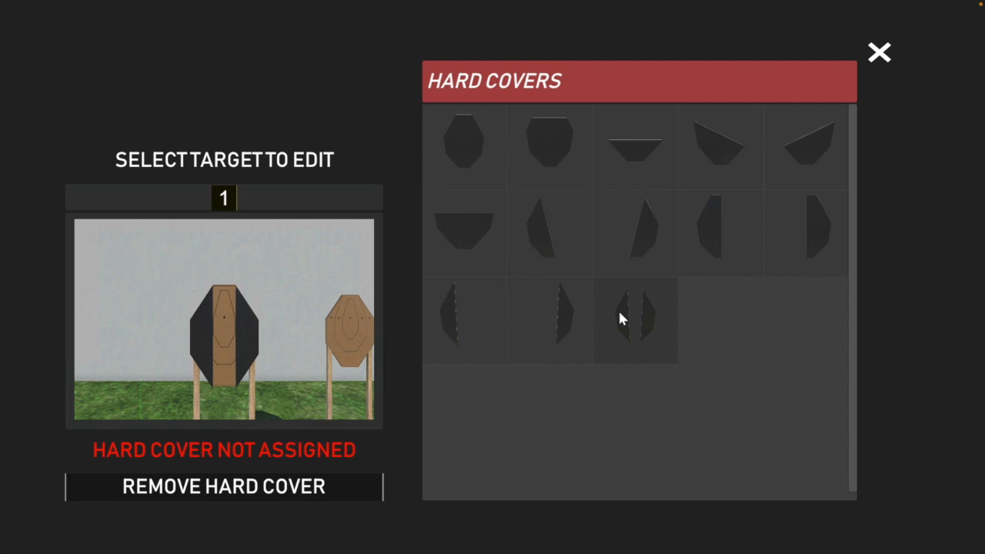
click(879, 53)
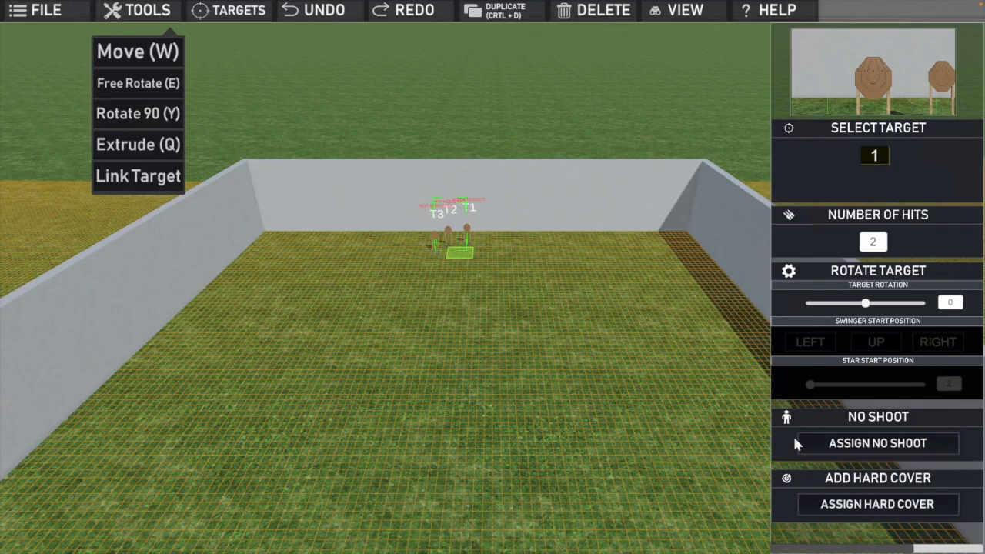
Assign the full-size no-shoot cover to target T2.
click(866, 444)
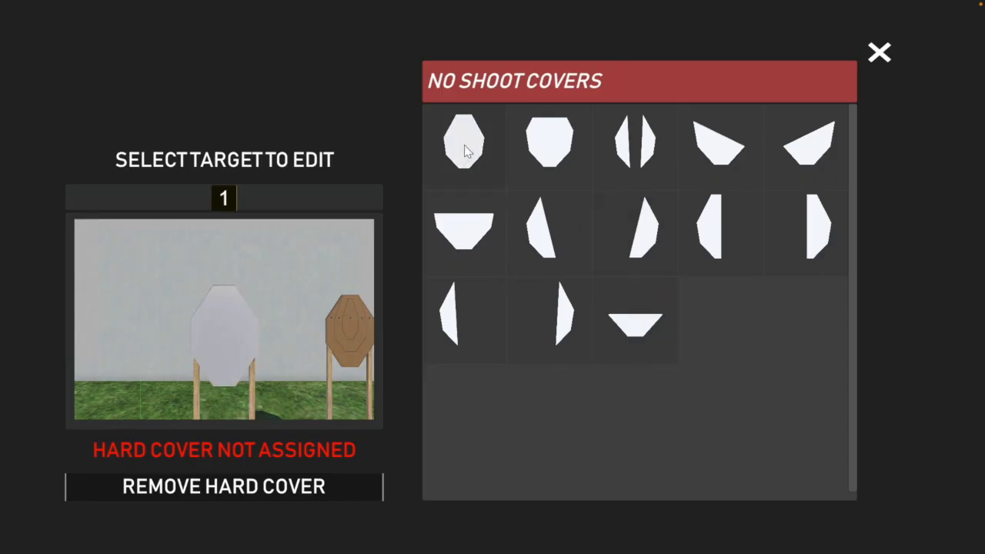
click(464, 146)
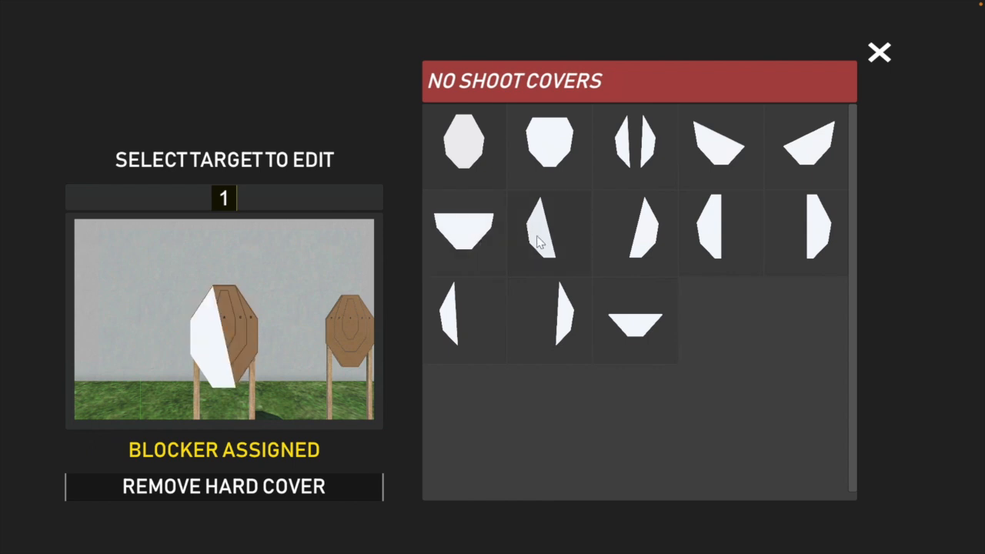
click(464, 135)
click(879, 53)
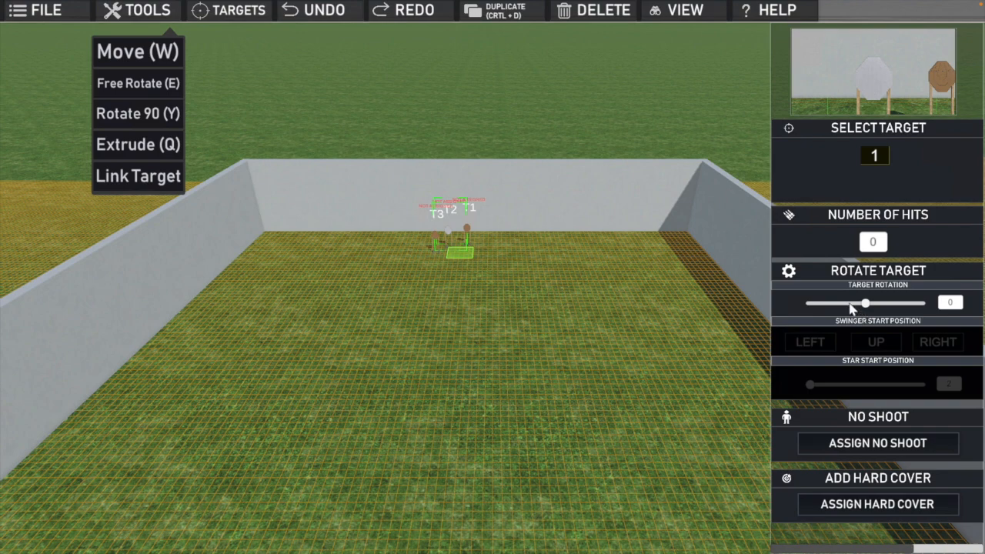
Move no-shoot target T2 directly in front of T1, lower it so T1's upper part shows above, and deselect it.
drag(459, 250, 479, 250)
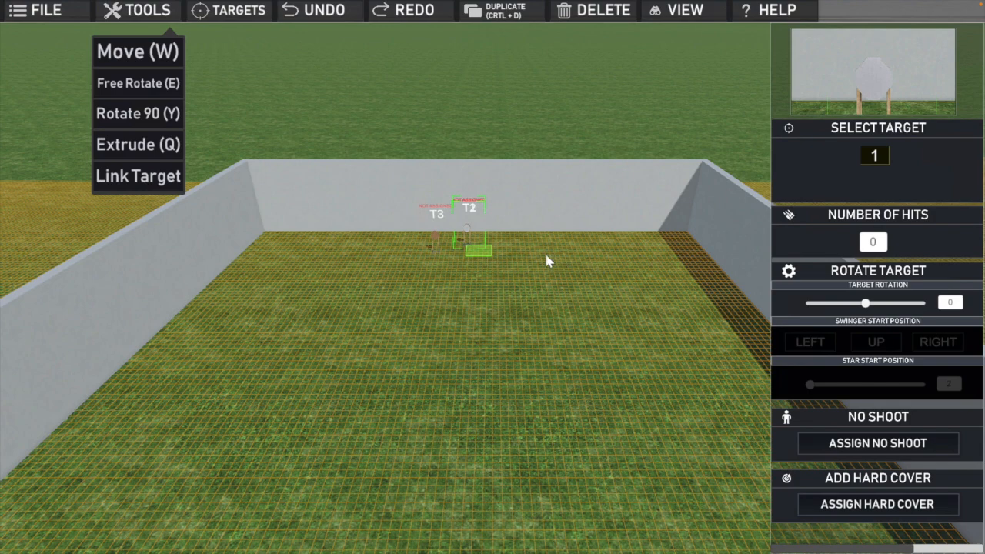
click(489, 246)
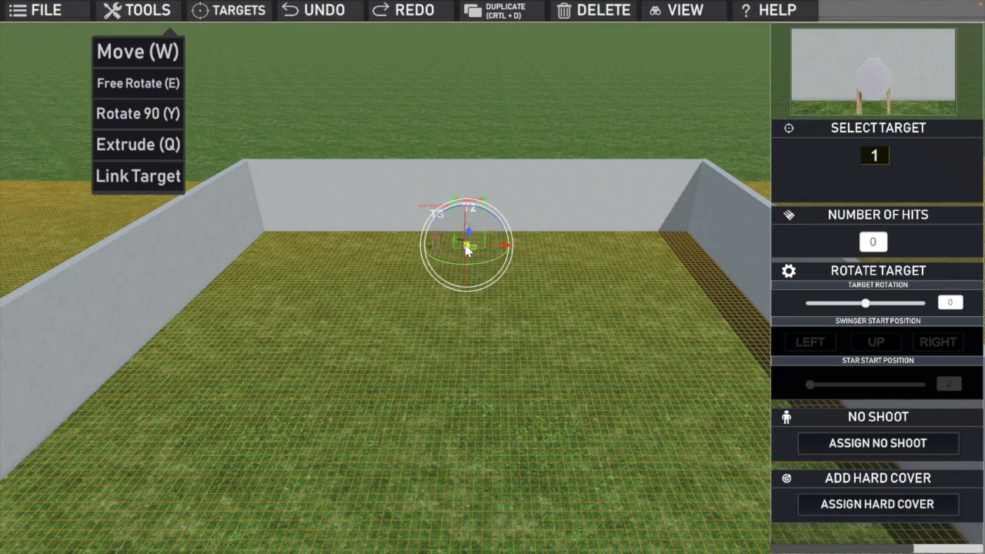
drag(465, 244, 465, 248)
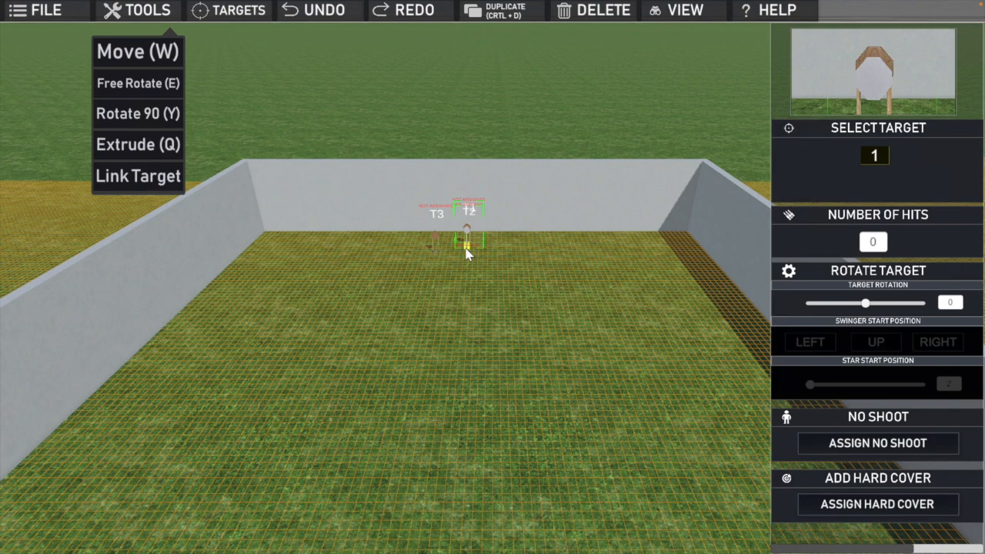
drag(465, 248, 467, 248)
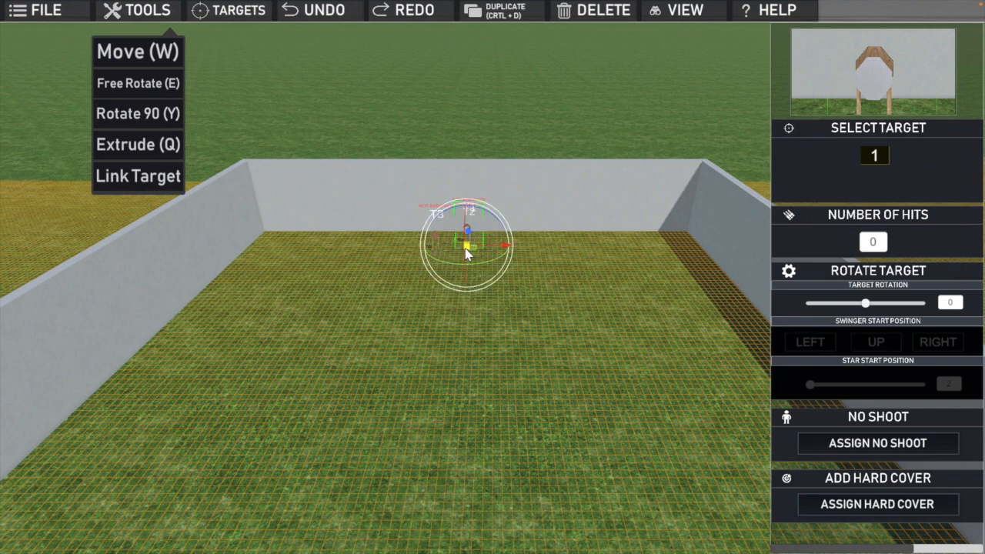
click(546, 264)
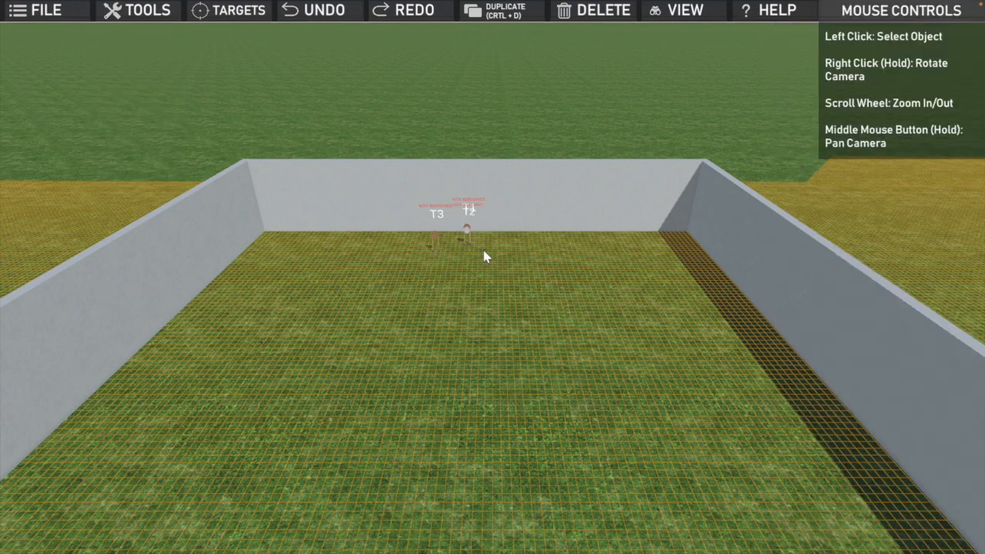
Move target T3 in front of the stacked T1 and T2, lower it below the no-shoot's upper edge, and deselect it.
click(436, 243)
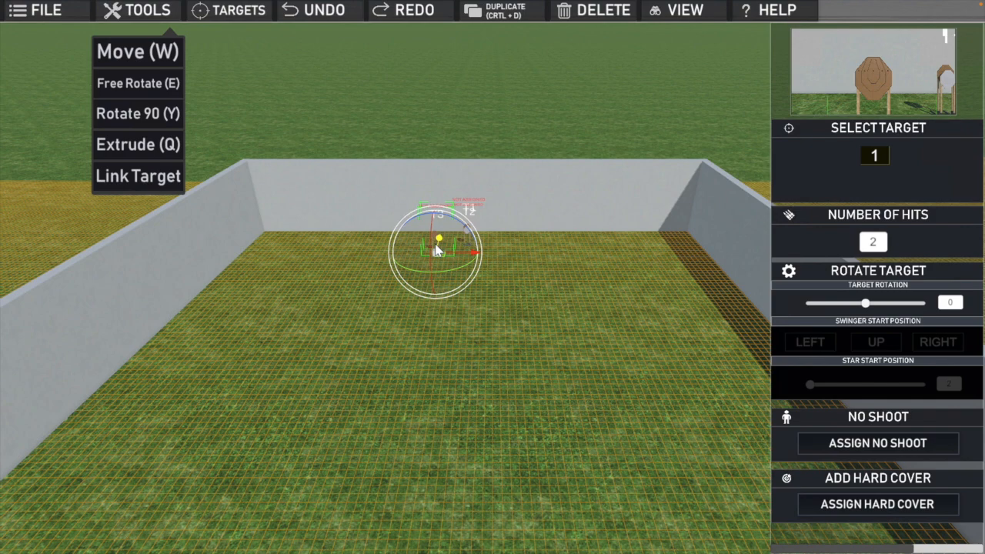
drag(436, 245, 477, 258)
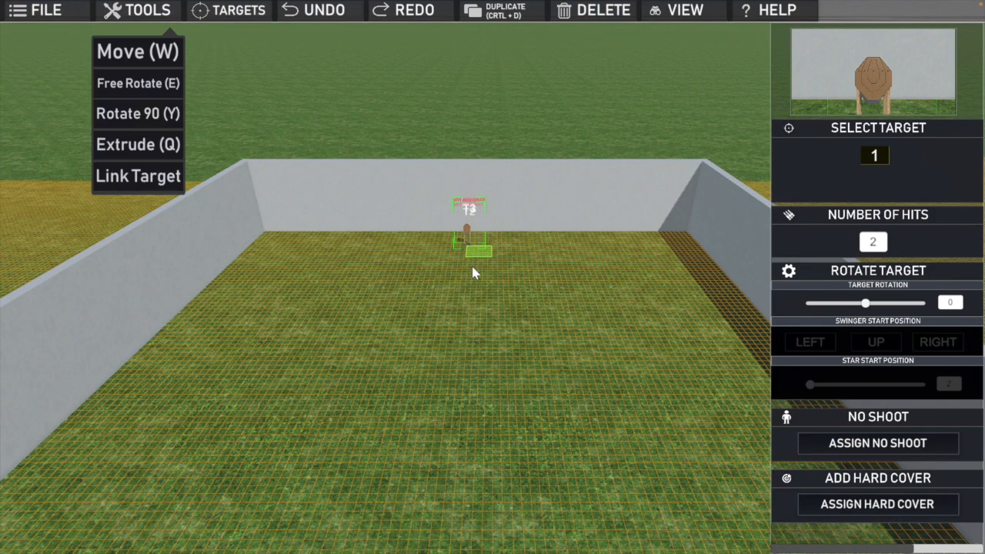
key(e)
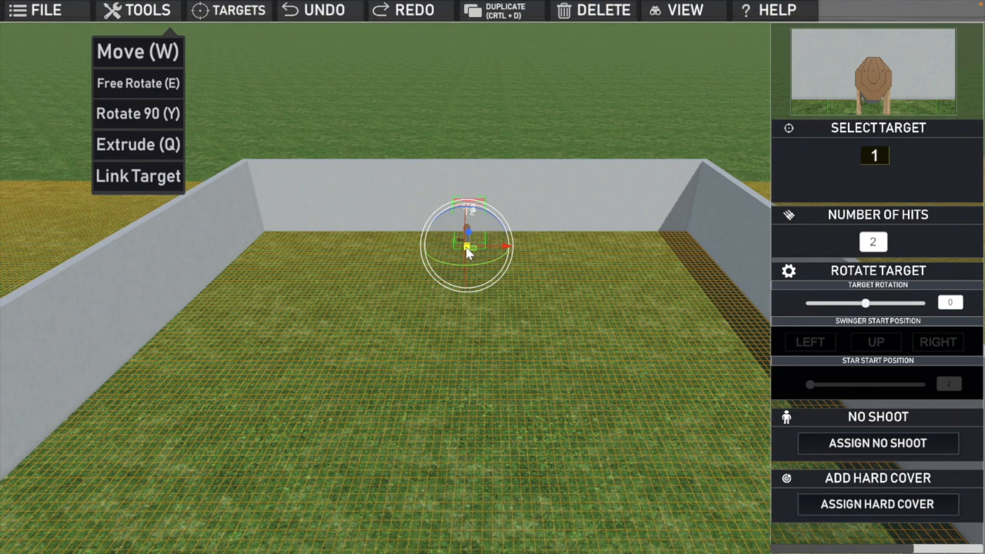
key(w)
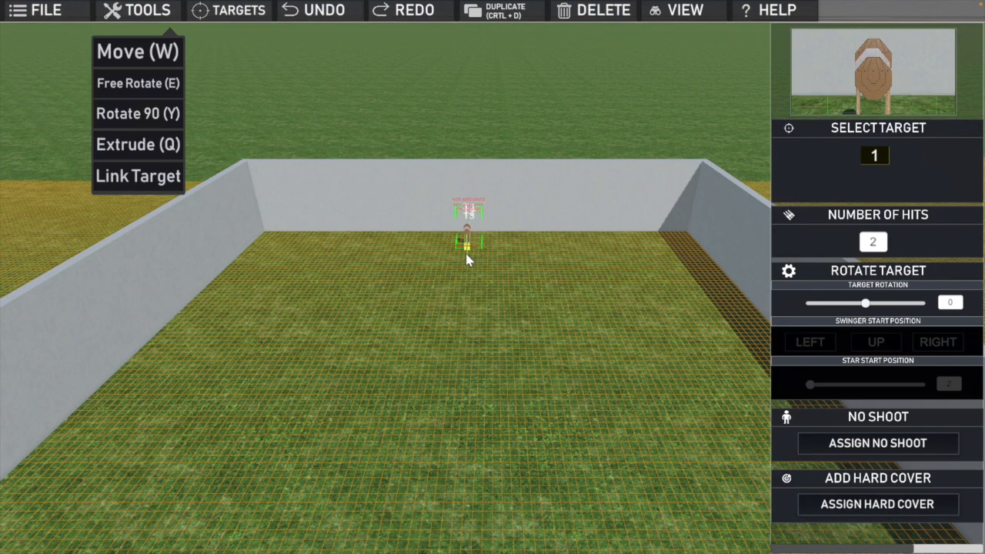
key(e)
click(545, 271)
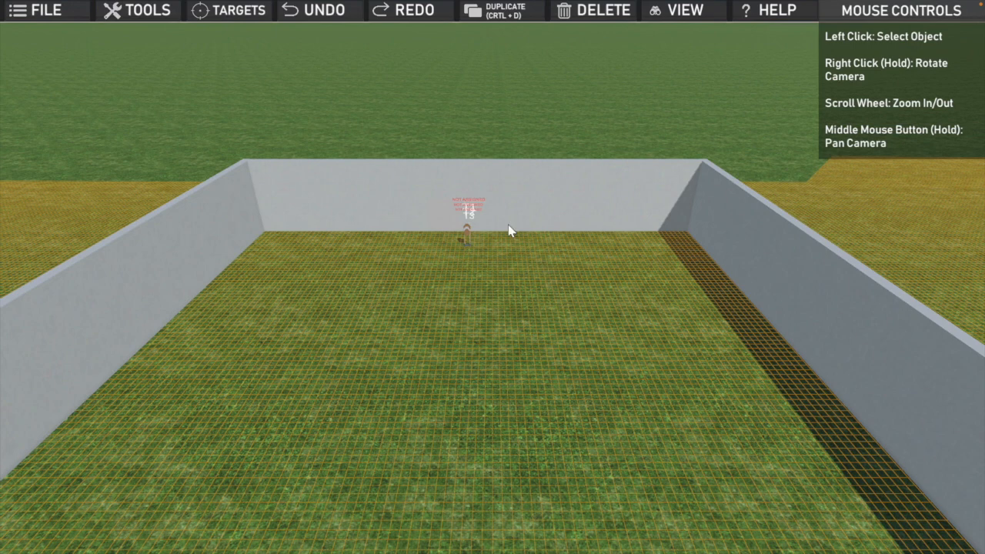
Switch to the POV view to examine the stacked targets T1, T2 and T3.
click(673, 12)
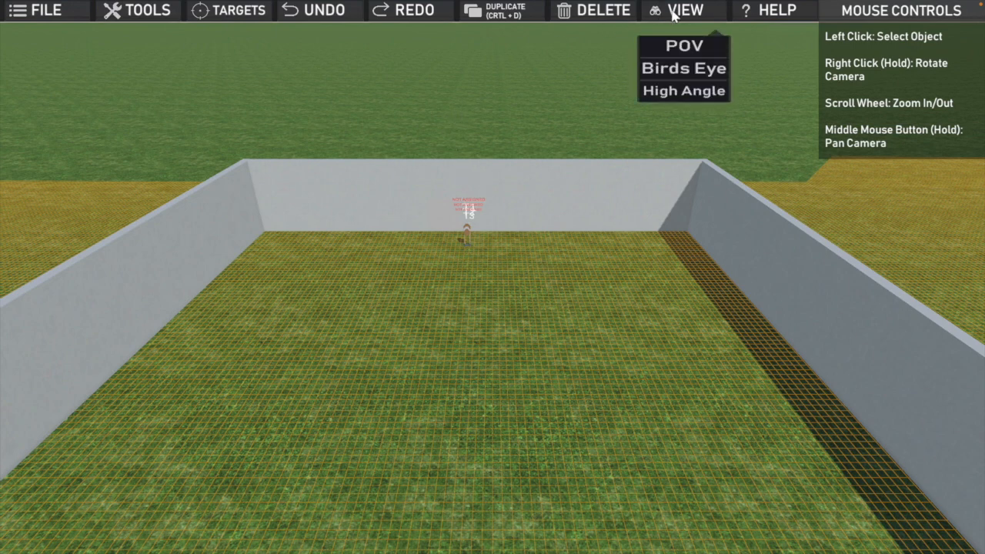
click(671, 50)
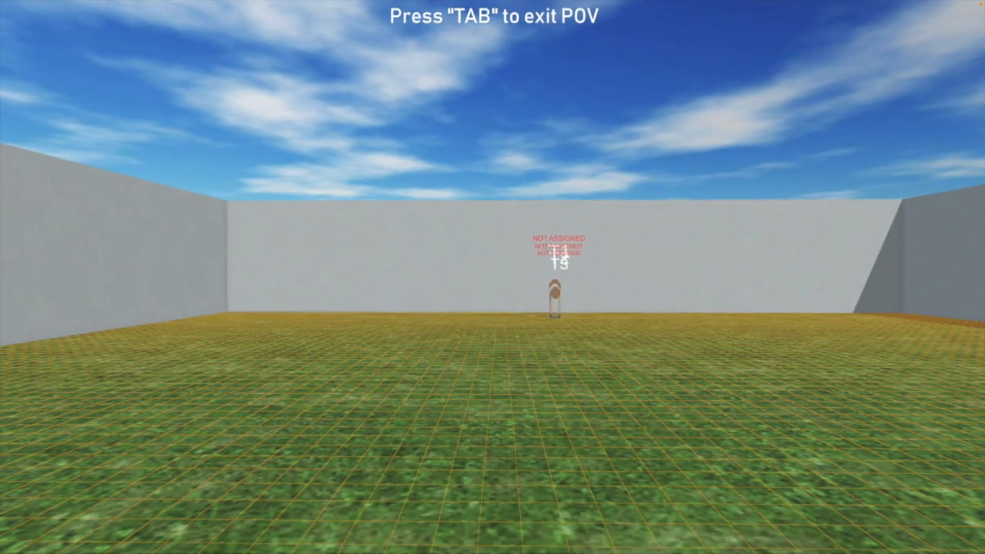